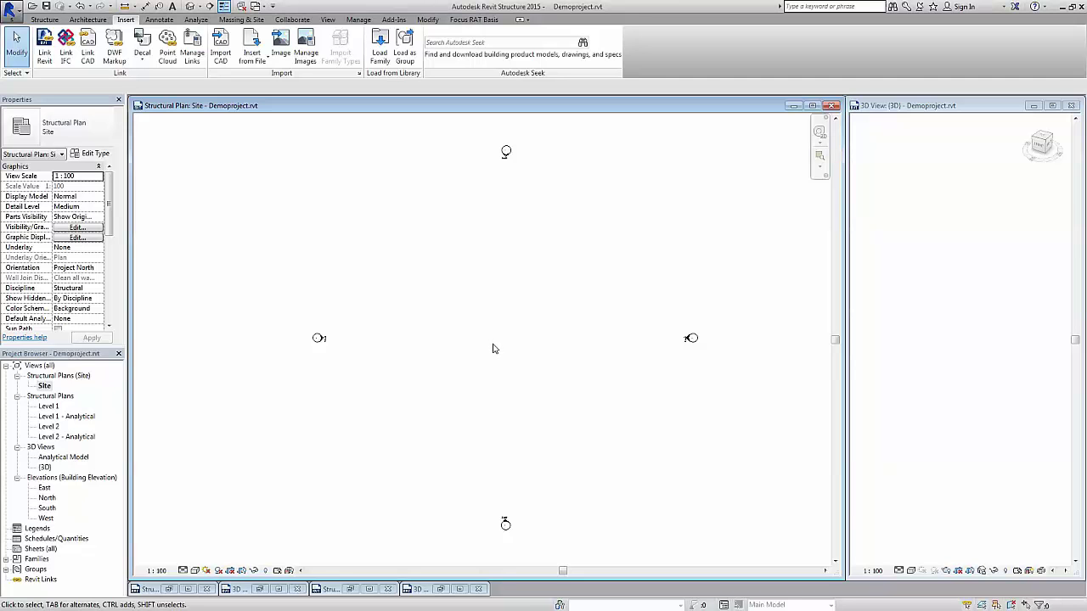
Turn on Survey Point under the Site category in the Site plan's Visibility/Graphics (VG).
key("v")
key("g")
scroll(382, 353, "down", 5)
scroll(366, 355, "down", 1)
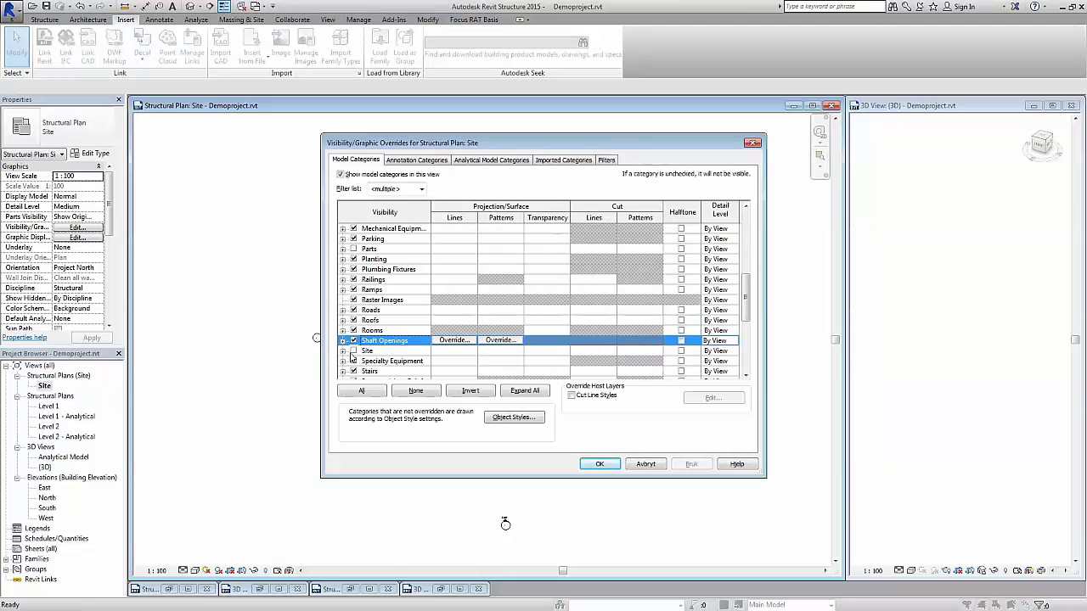
left_click(343, 352)
left_click(343, 351)
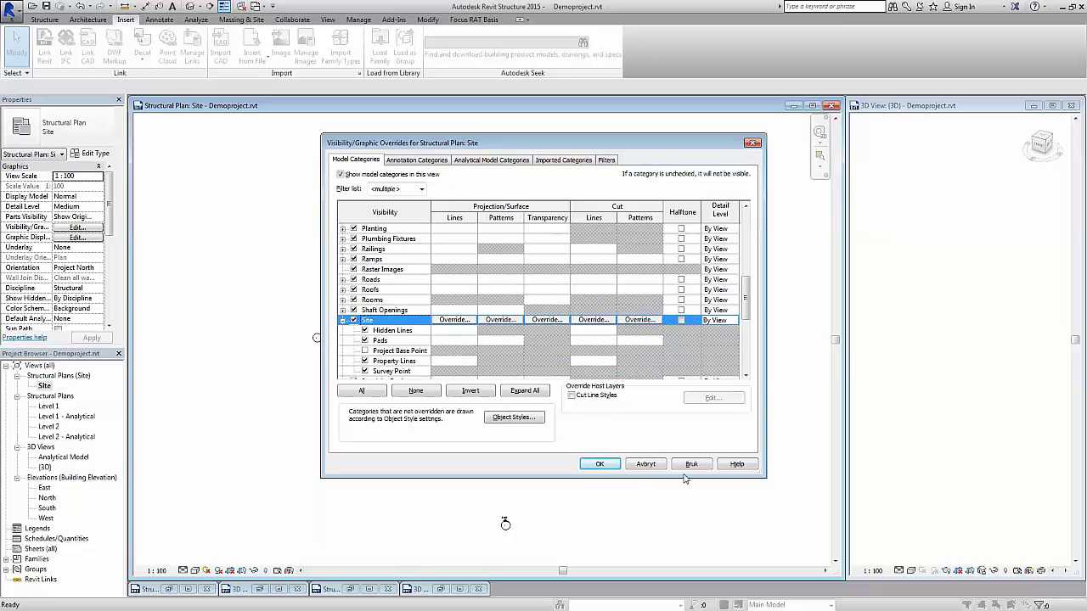
left_click(386, 372)
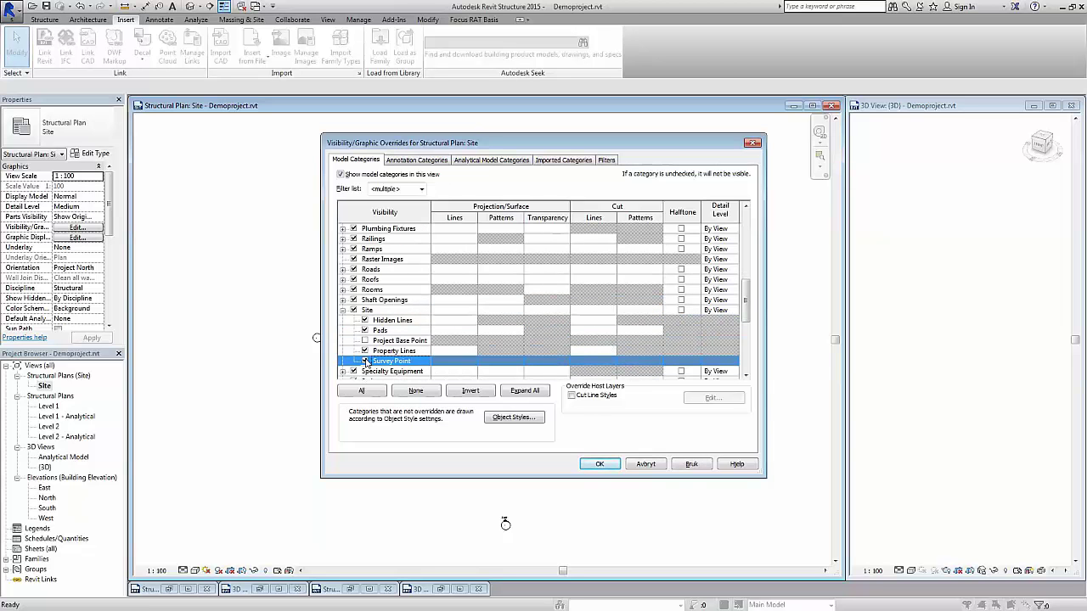
left_click(600, 464)
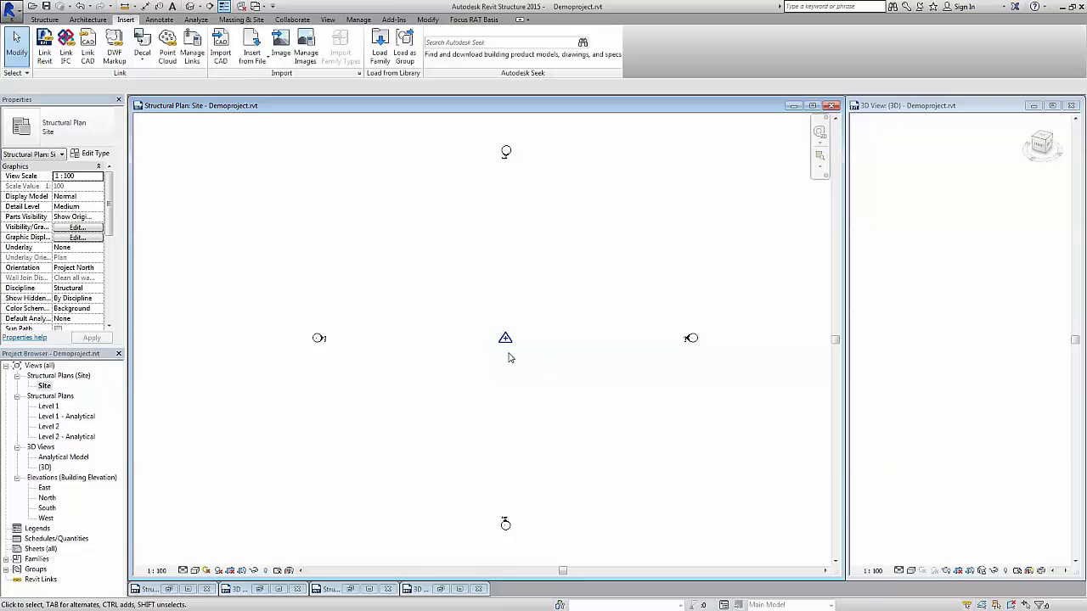
Draw a detail line from the survey point up and to the left.
left_click(159, 19)
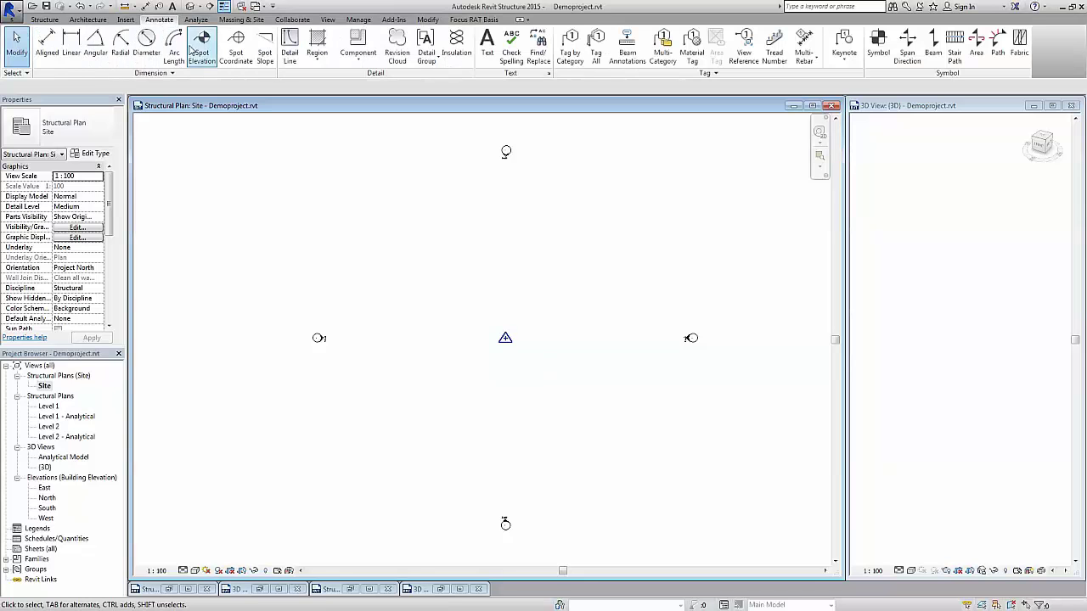
left_click(288, 50)
left_click(505, 338)
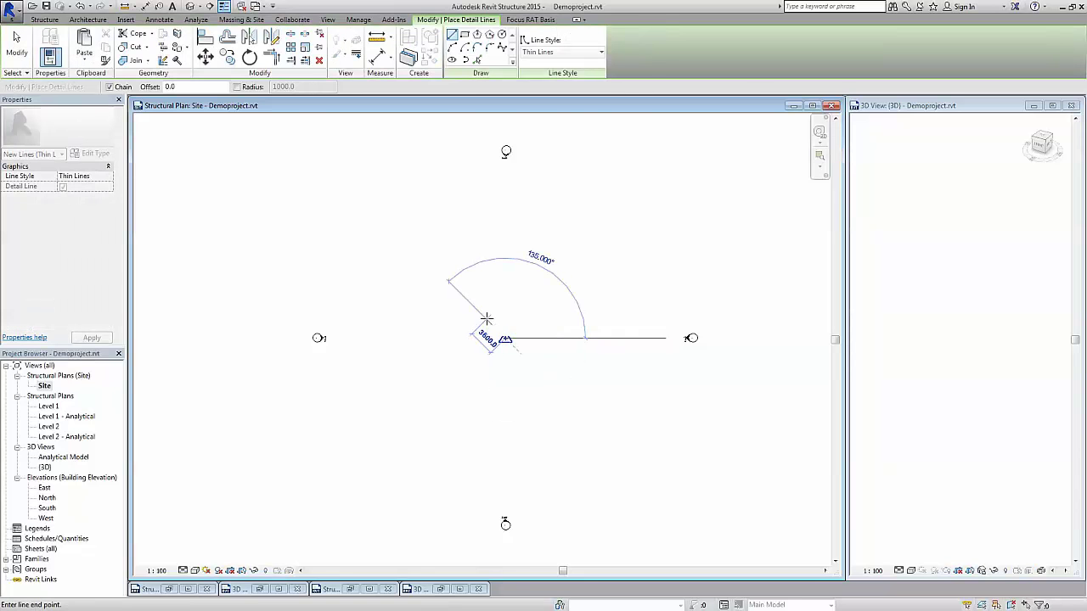
key("Escape")
key("Escape")
left_click(381, 218)
key("Escape")
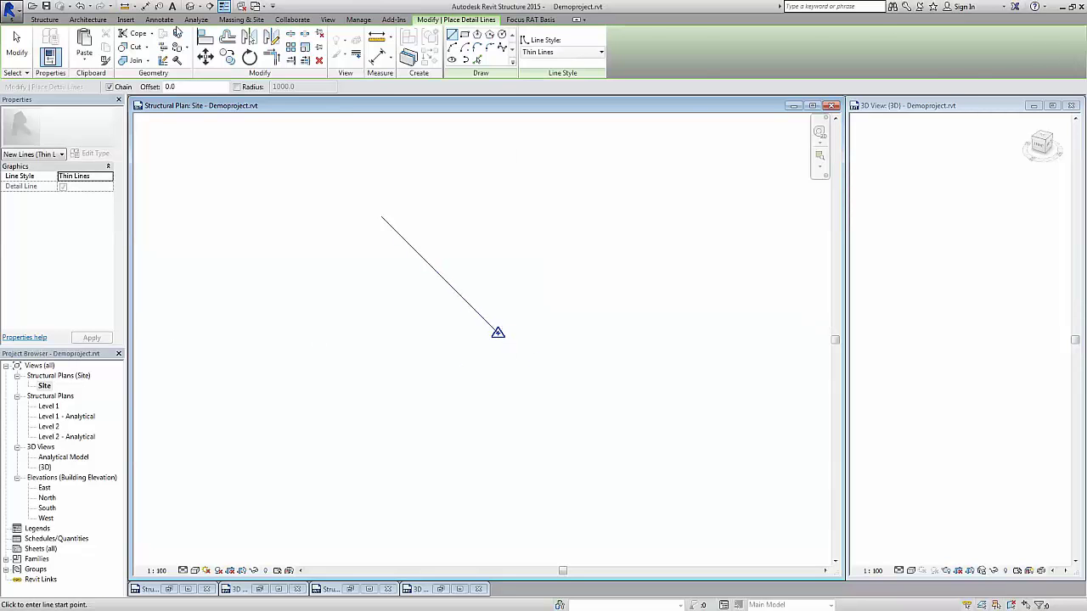
Place a spot coordinate reading N 0, E 0 up-right of the survey point.
left_click(160, 19)
left_click(236, 46)
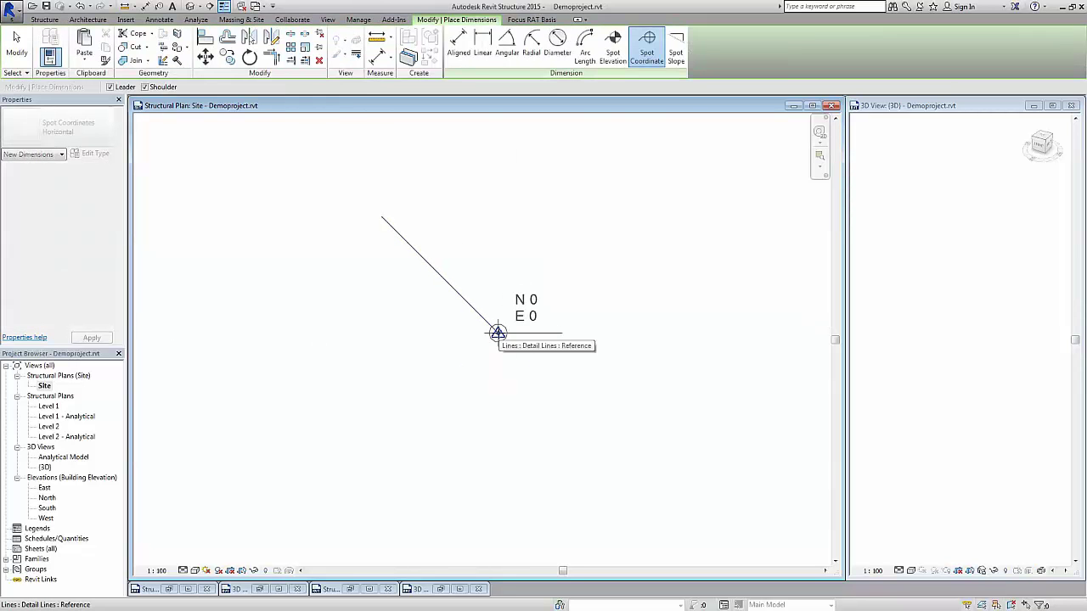
left_click(497, 332)
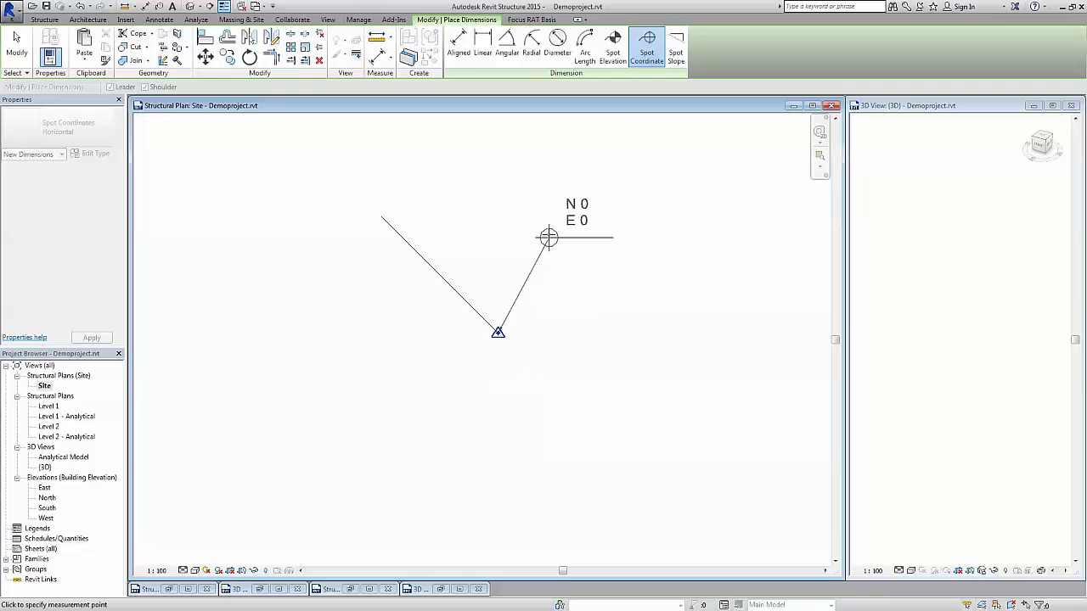
left_click(618, 261)
scroll(631, 332, "down", 1)
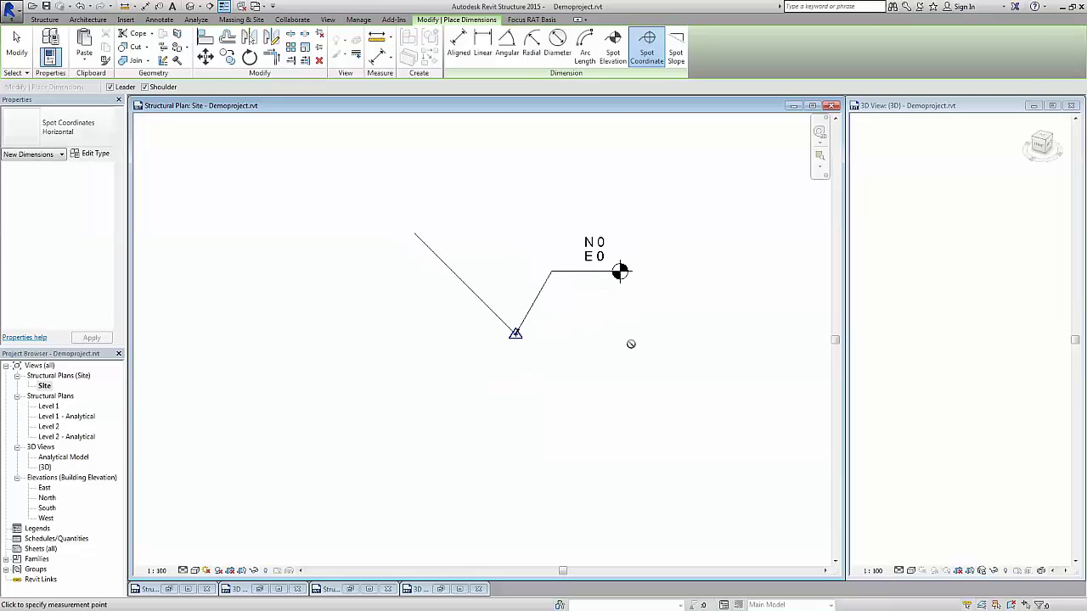
scroll(630, 340, "down", 2)
left_click(17, 47)
scroll(420, 351, "down", 2)
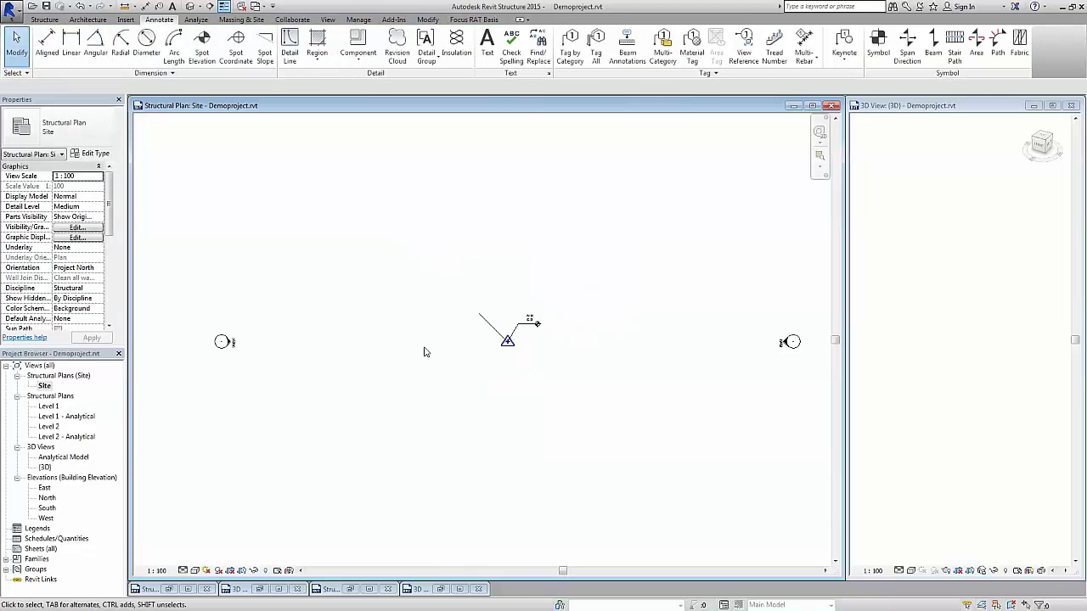
middle_click_drag(425, 351, 449, 327)
scroll(491, 311, "up", 3)
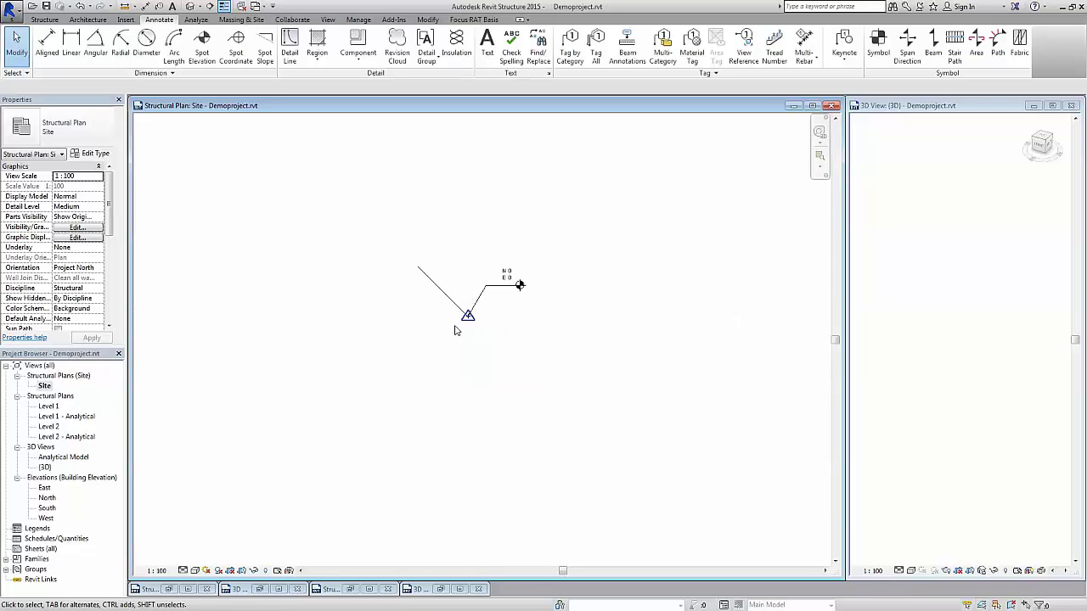
left_click(124, 20)
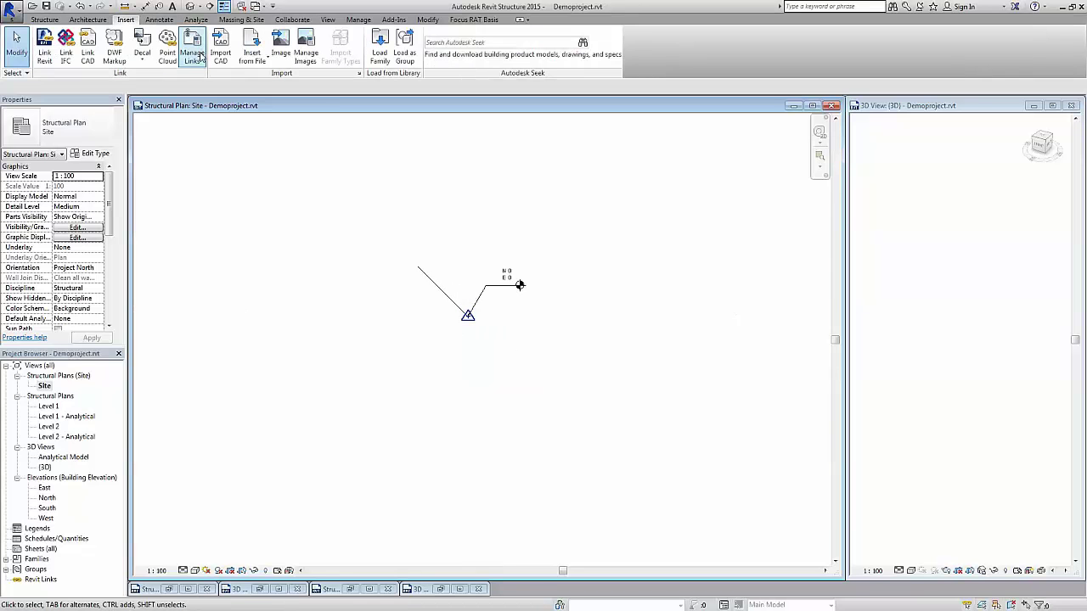
Link ARK_3_3D Model - Terreng.dwg in meters with Correct lines enabled.
left_click(88, 49)
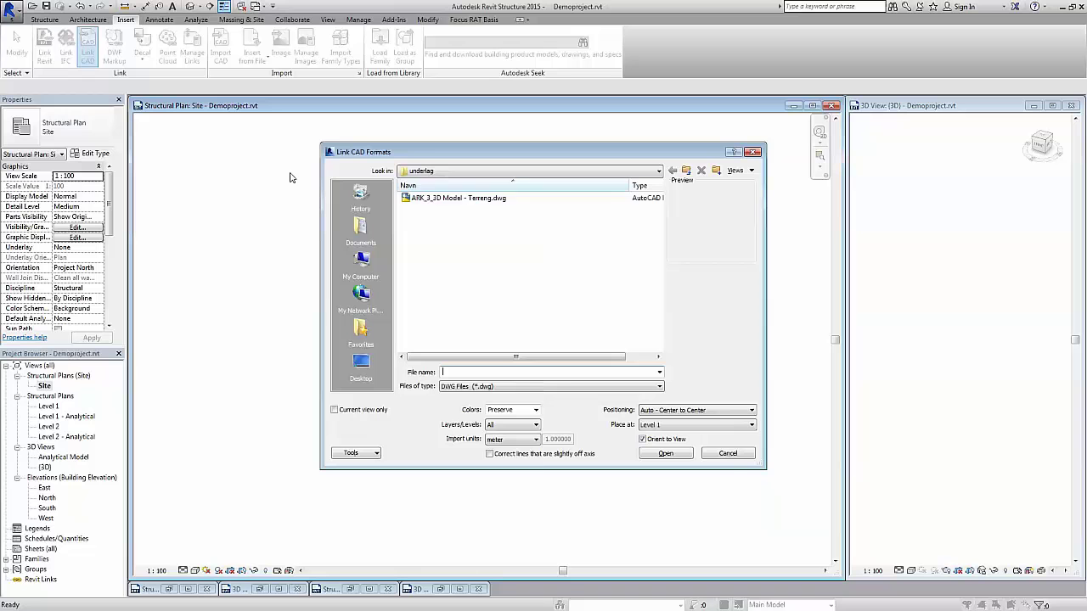
left_click(459, 198)
left_click(511, 441)
left_click(507, 473)
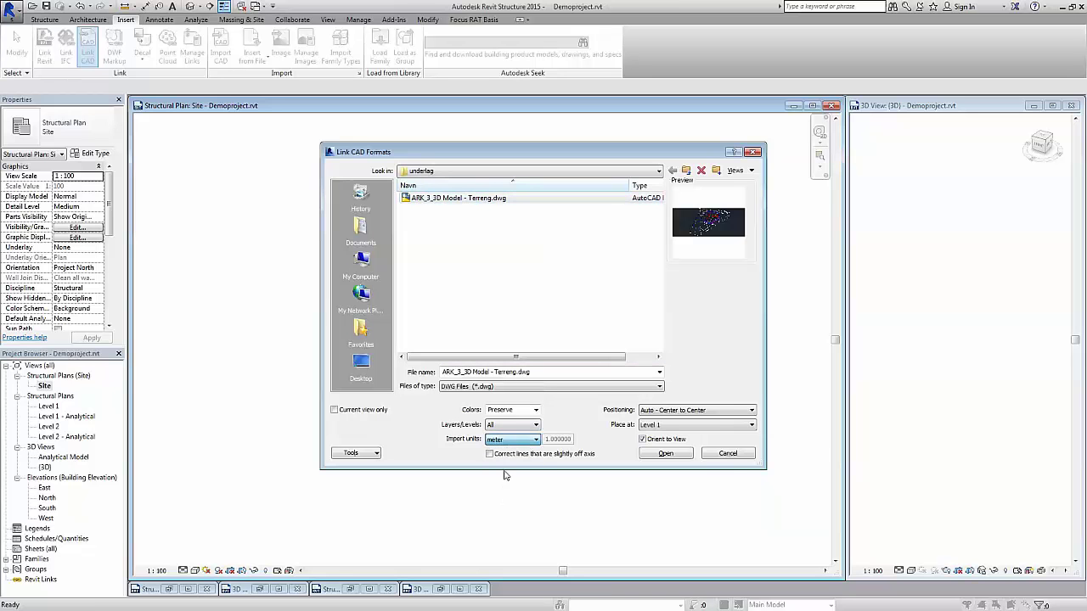
left_click(507, 455)
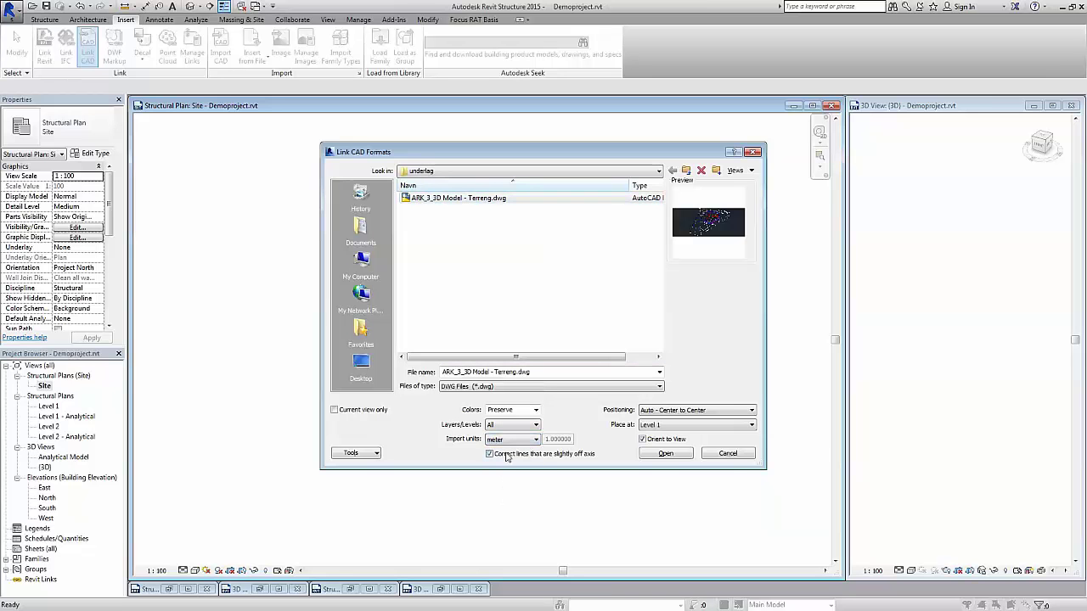
left_click(679, 456)
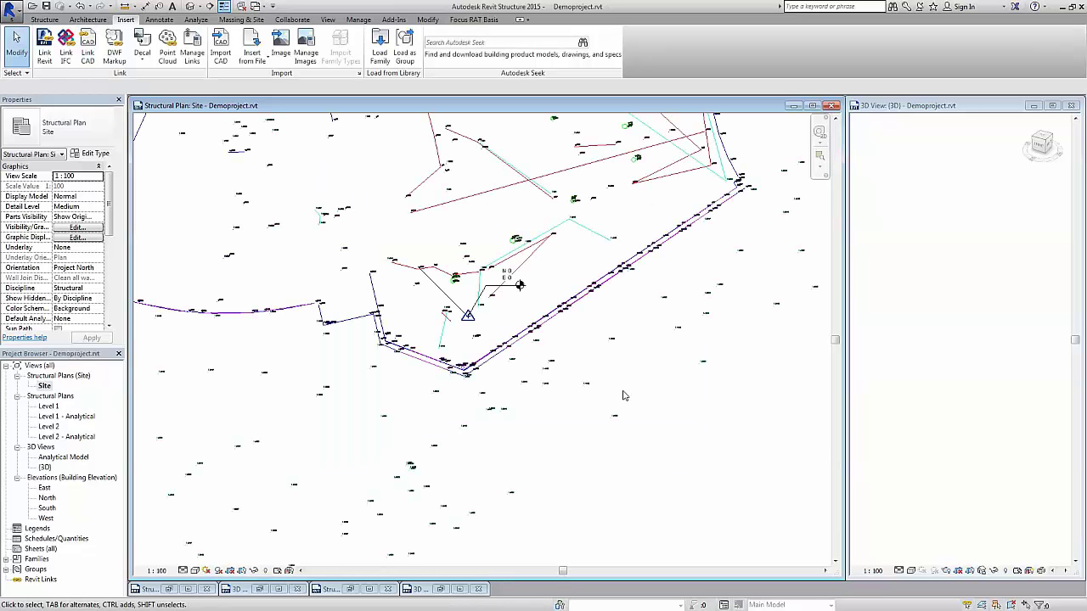
Set the view scale to 1:200 and stretch the spot coordinate's leader to the right.
scroll(624, 395, "down", 3)
scroll(624, 395, "down", 2)
scroll(624, 395, "up", 2)
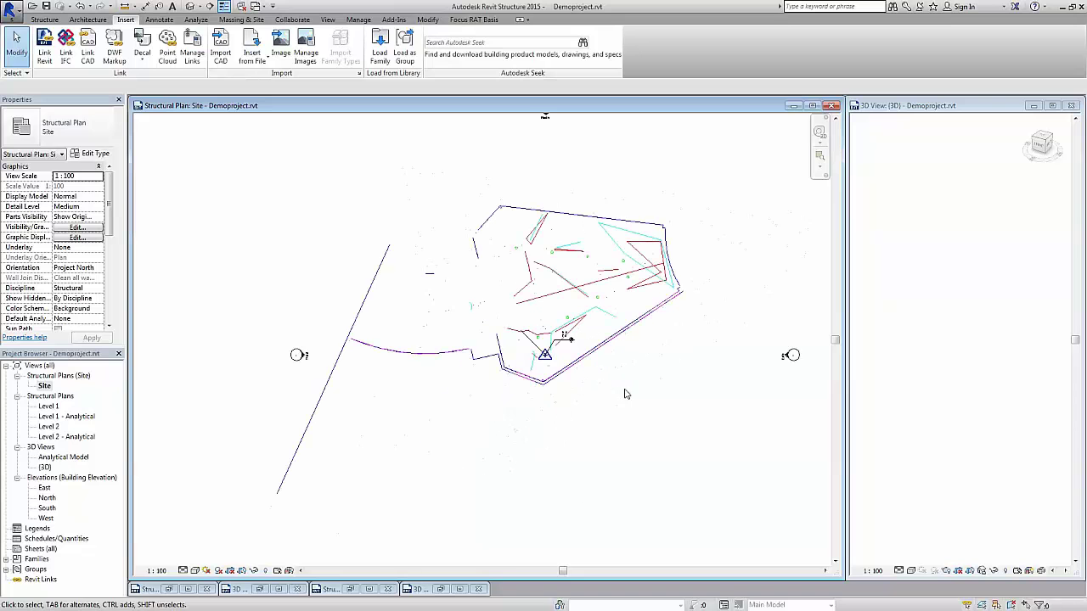
left_click(157, 571)
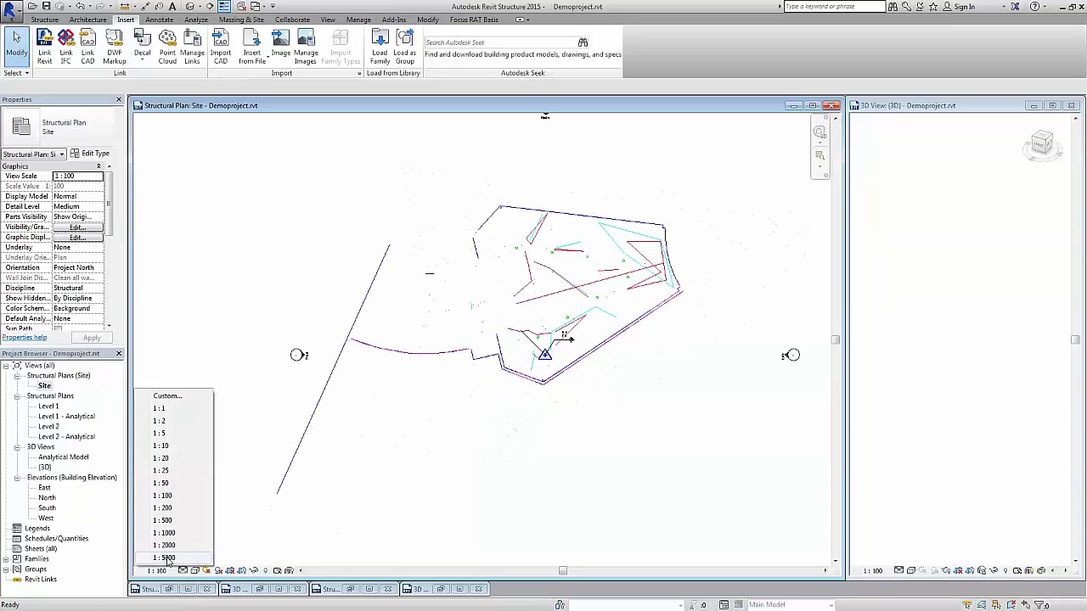
left_click(163, 508)
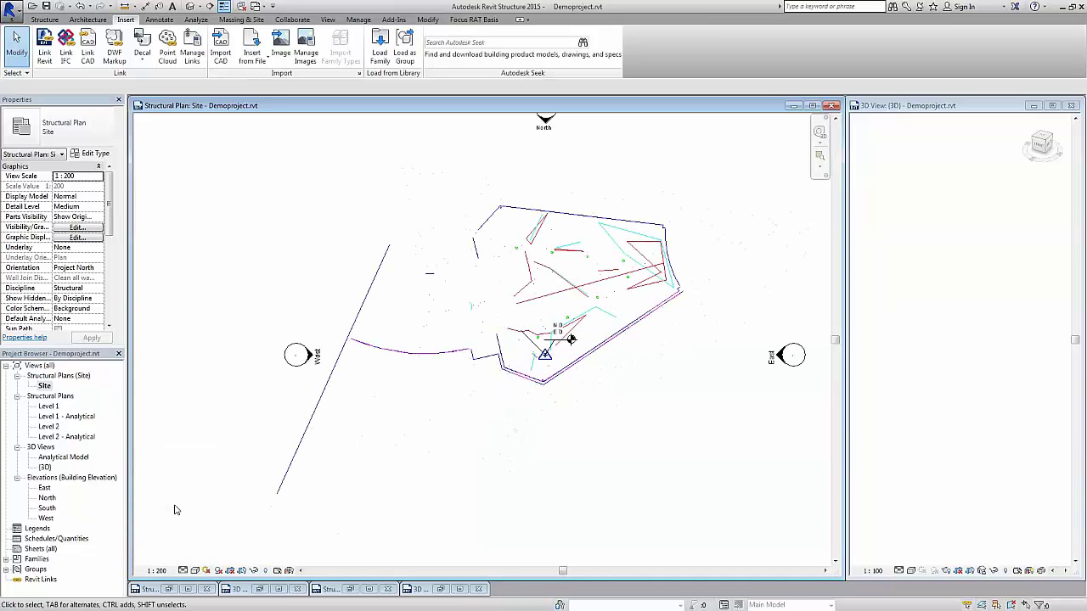
left_click(557, 344)
left_click_drag(585, 344, 687, 340)
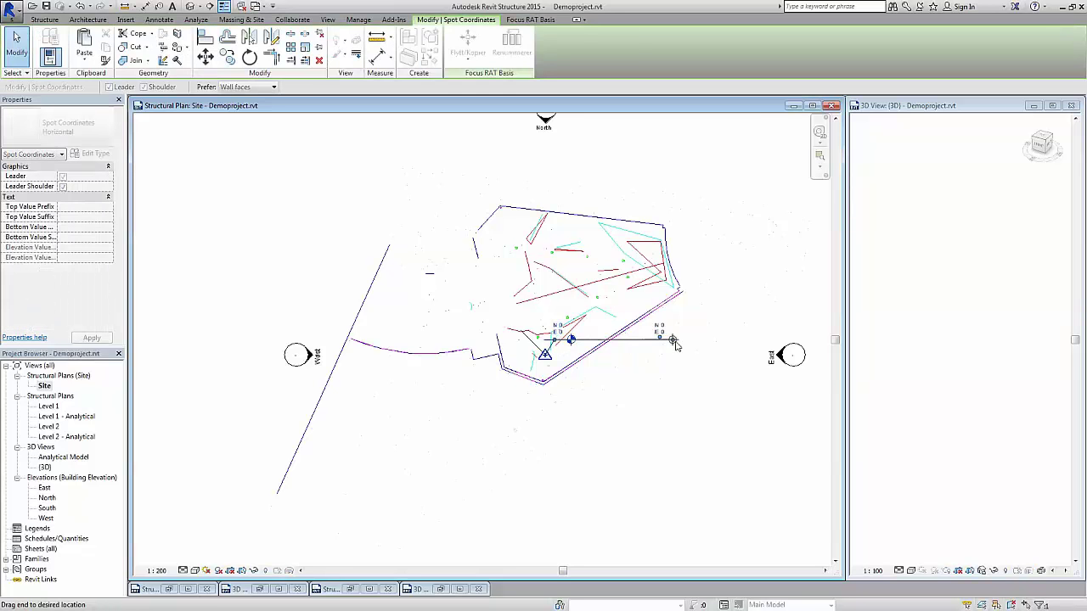
left_click(654, 393)
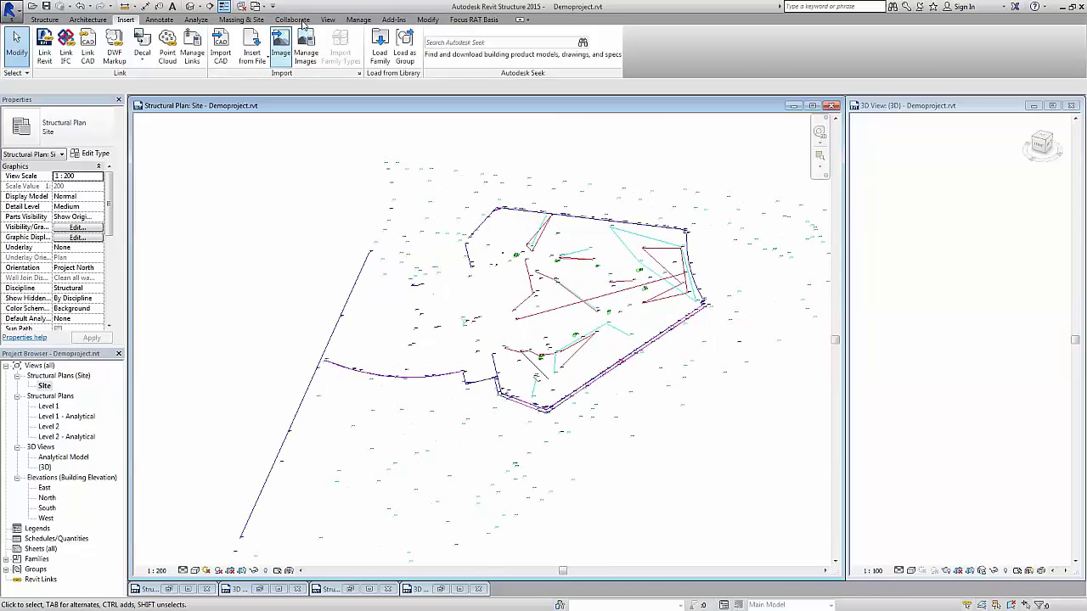
Review the sites in the Location dialog and close it without changes.
left_click(355, 20)
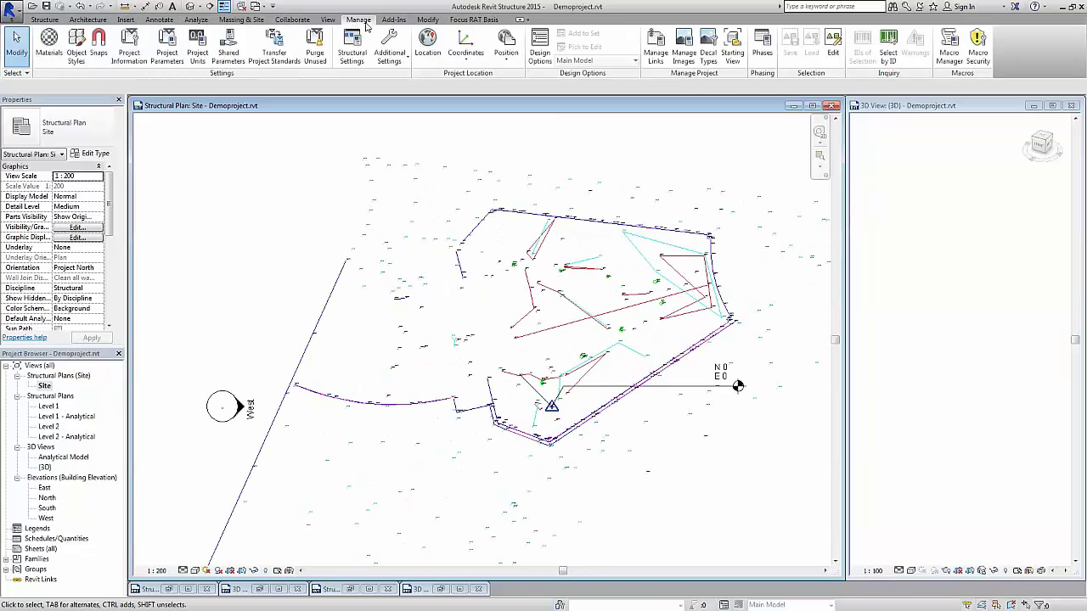
left_click(429, 53)
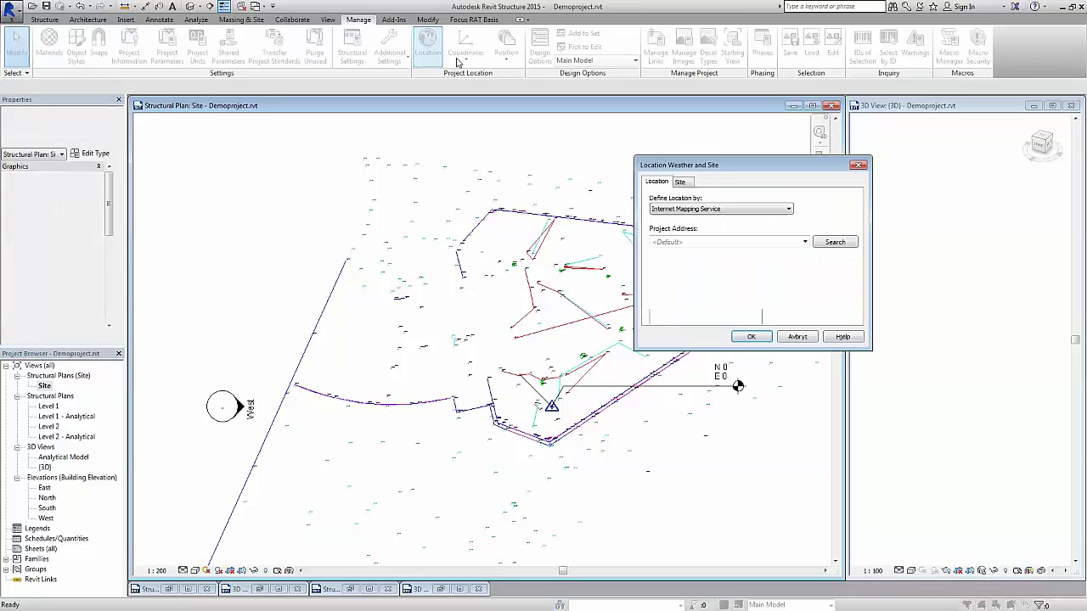
left_click(680, 182)
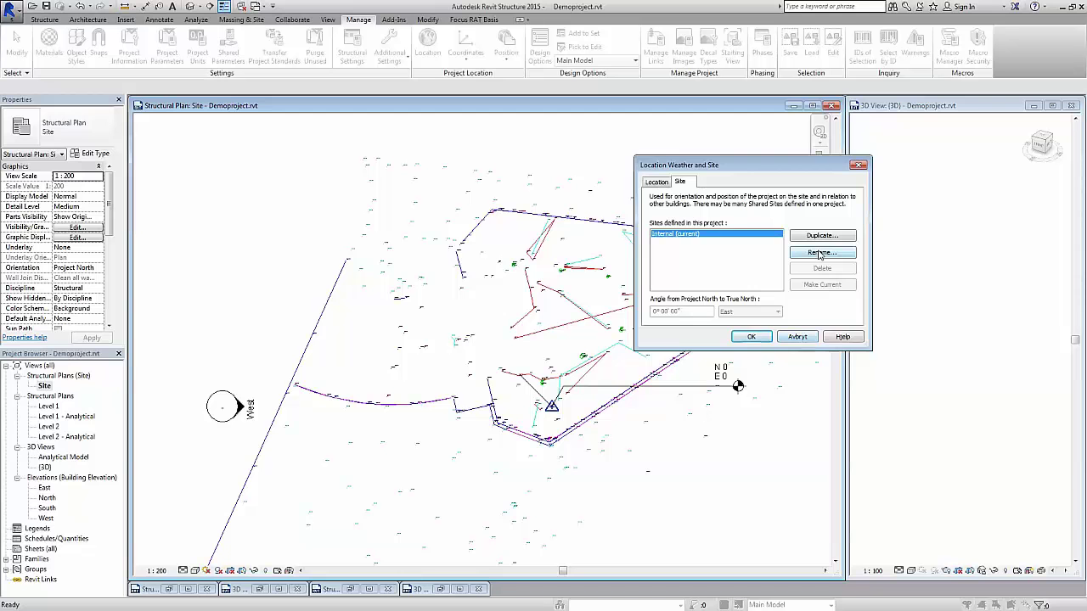
left_click(796, 336)
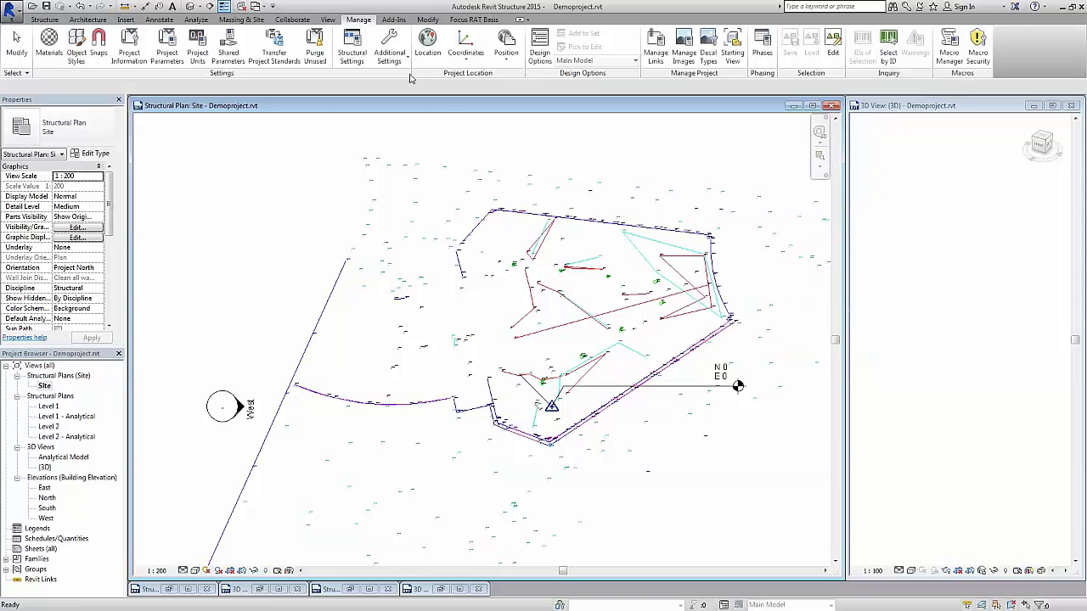
left_click(465, 56)
left_click(504, 78)
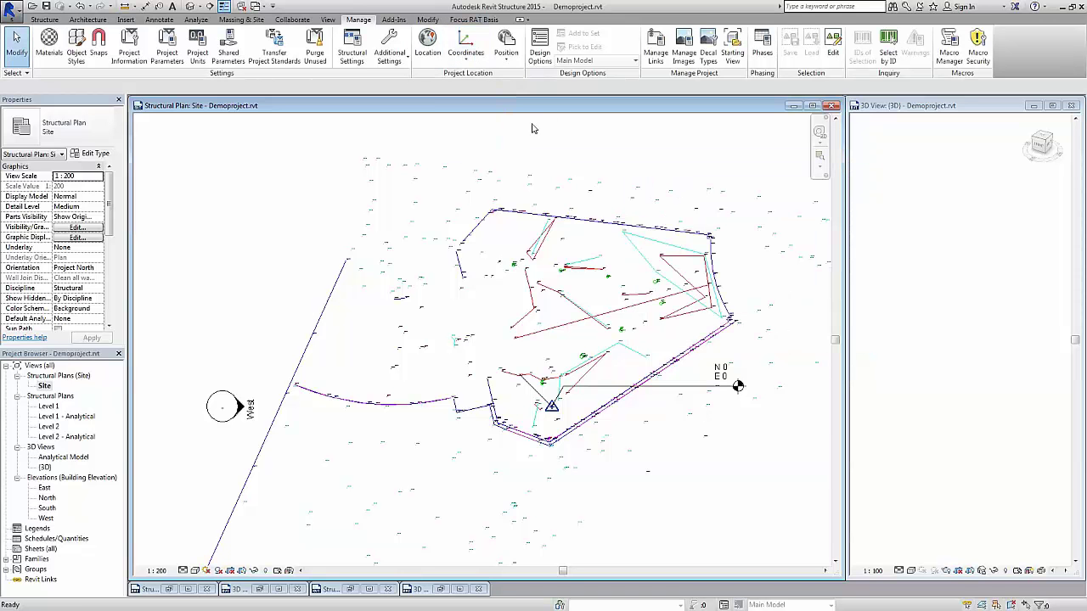
left_click(587, 225)
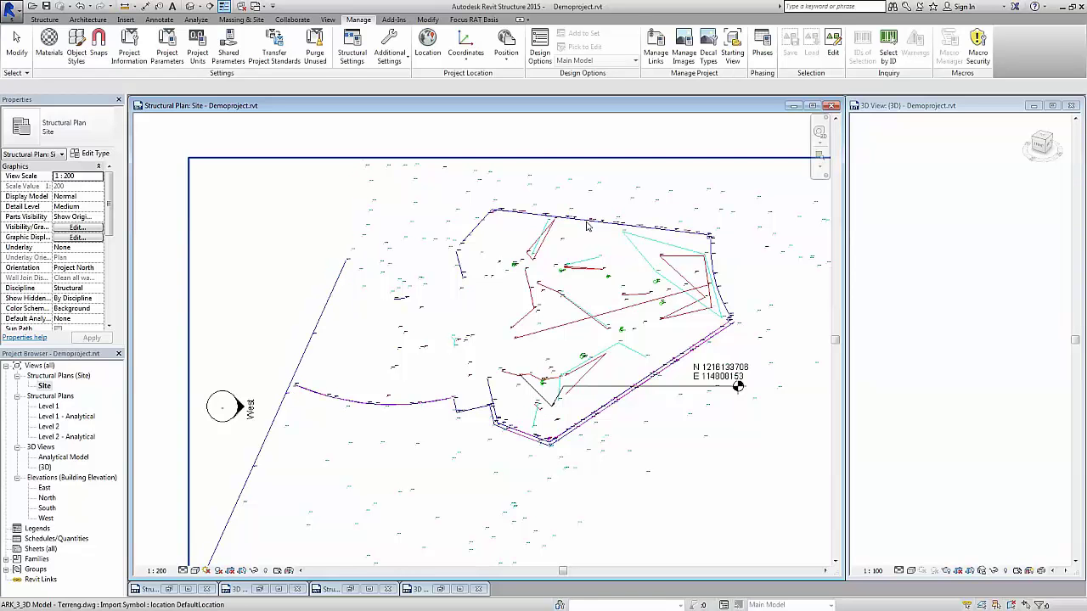
left_click(738, 384)
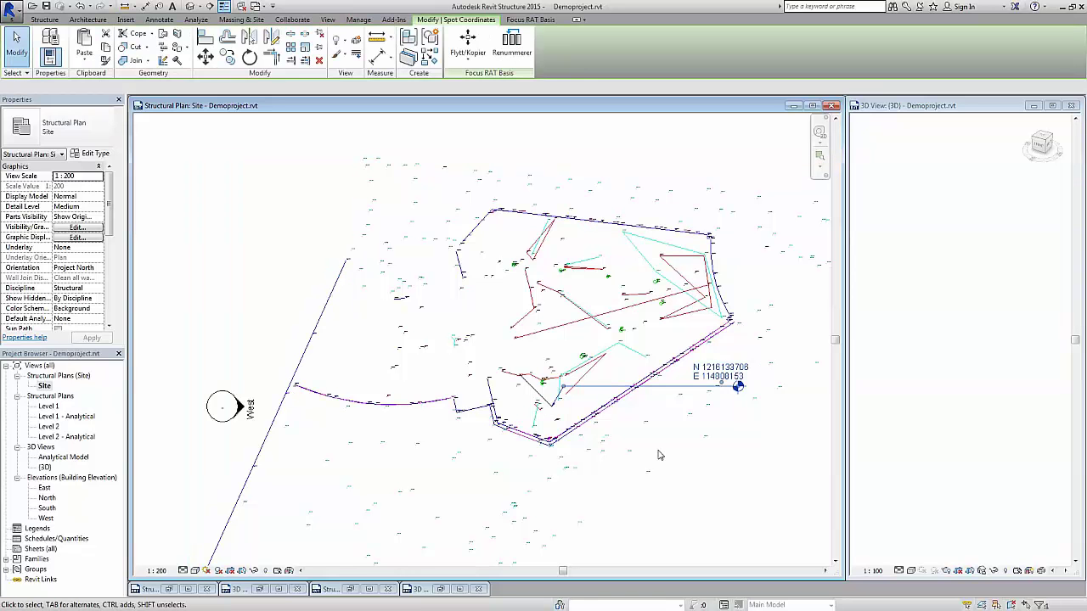
left_click(718, 454)
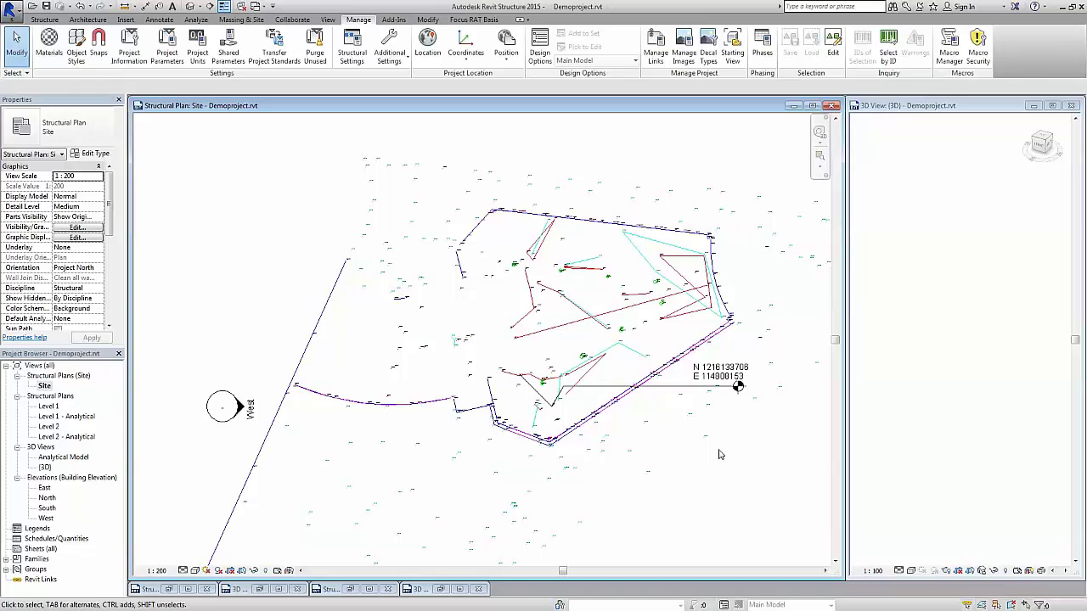
Set the linked terrain DWG to 'Do not share site of selected instance', then deselect and zoom out.
left_click(672, 360)
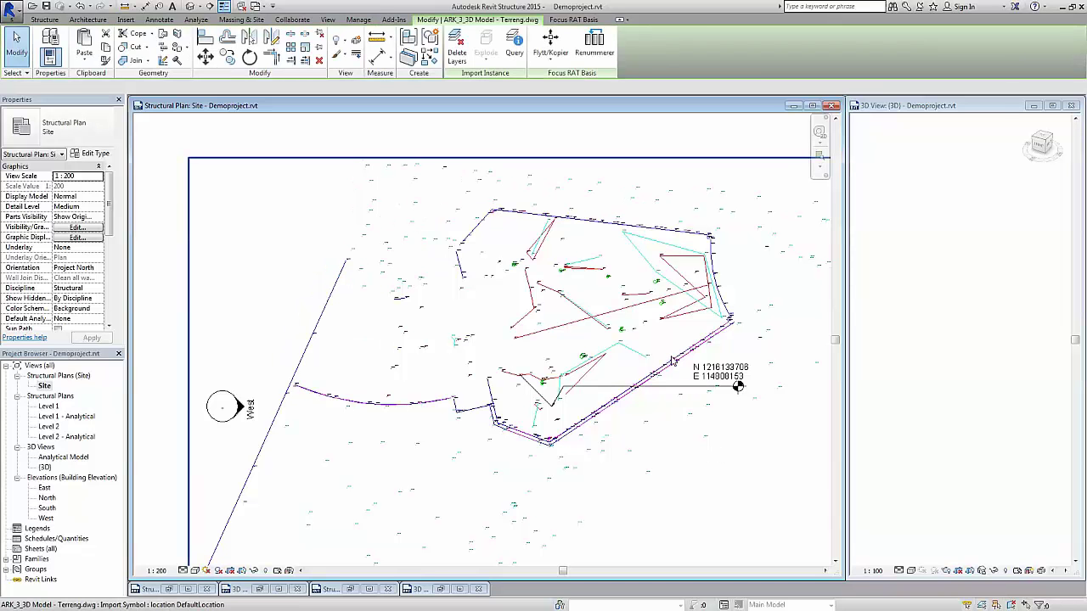
left_click(672, 361)
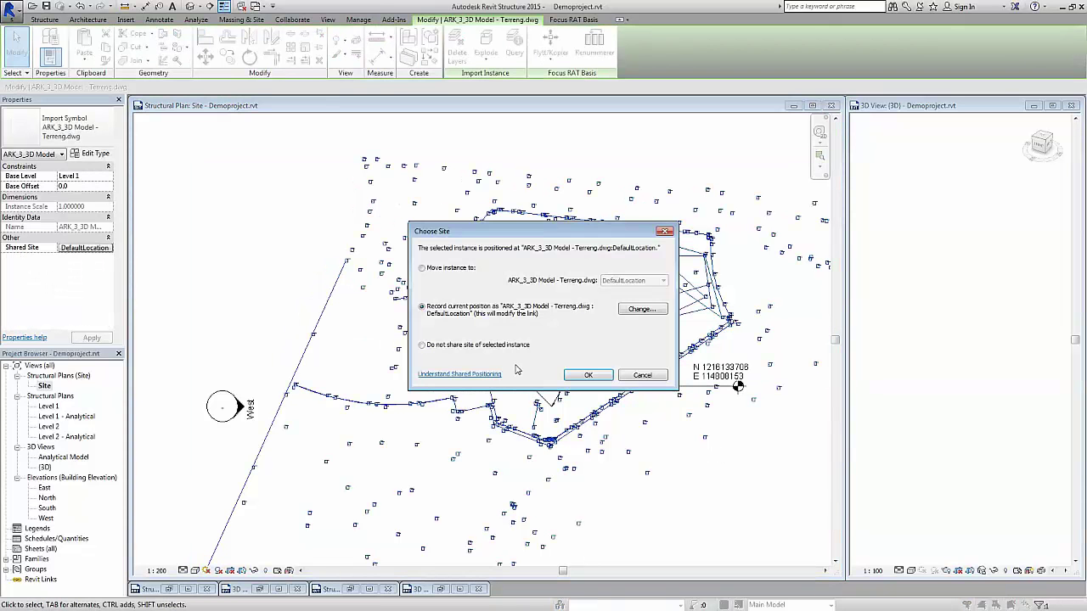
left_click(512, 347)
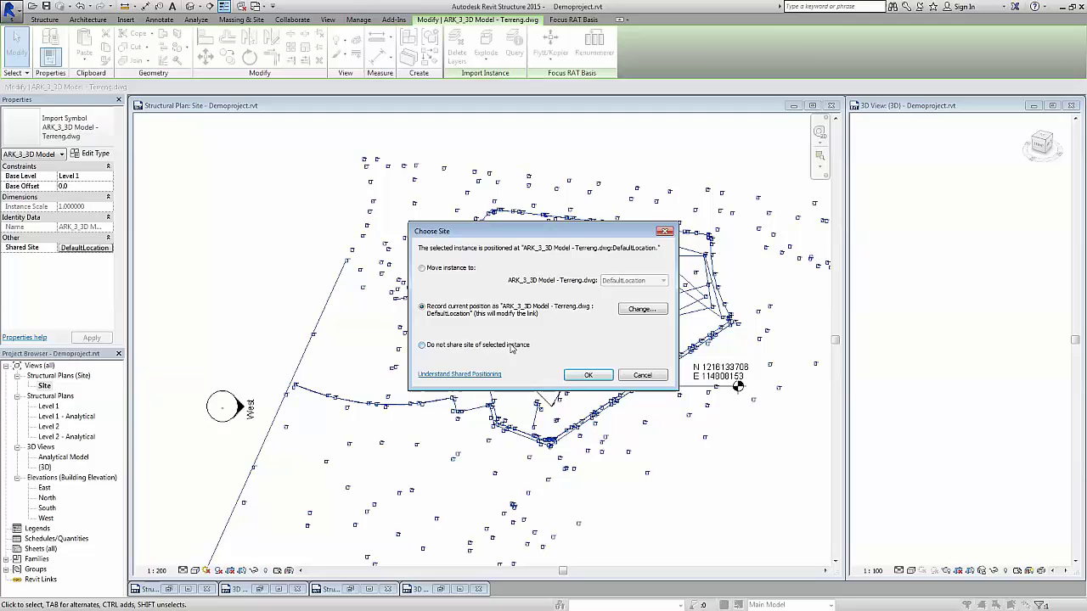
left_click(589, 375)
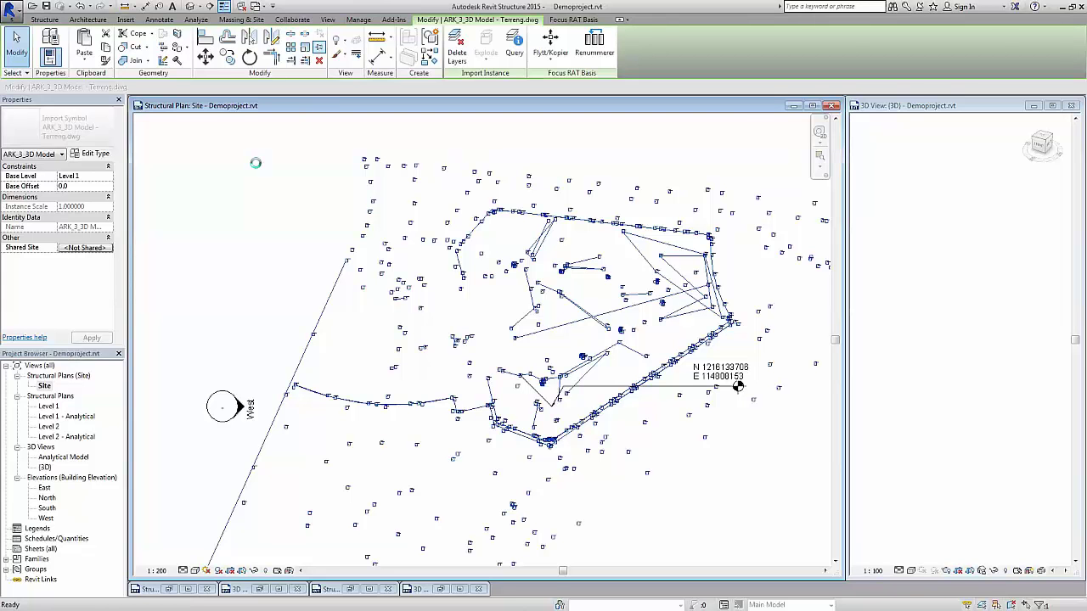
left_click(448, 241)
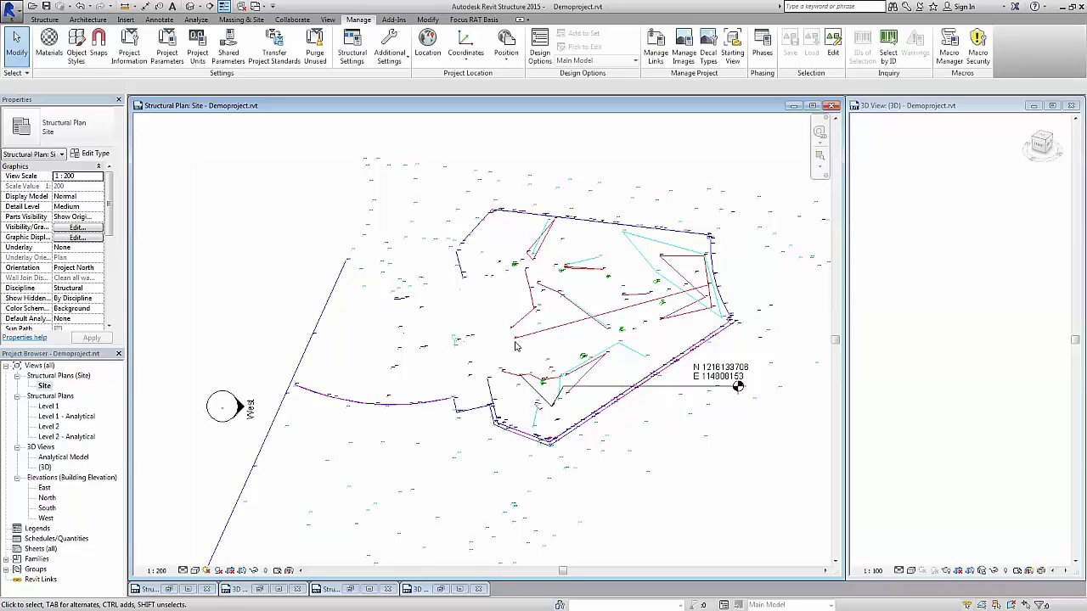
scroll(515, 346, "down", 3)
scroll(516, 346, "down", 2)
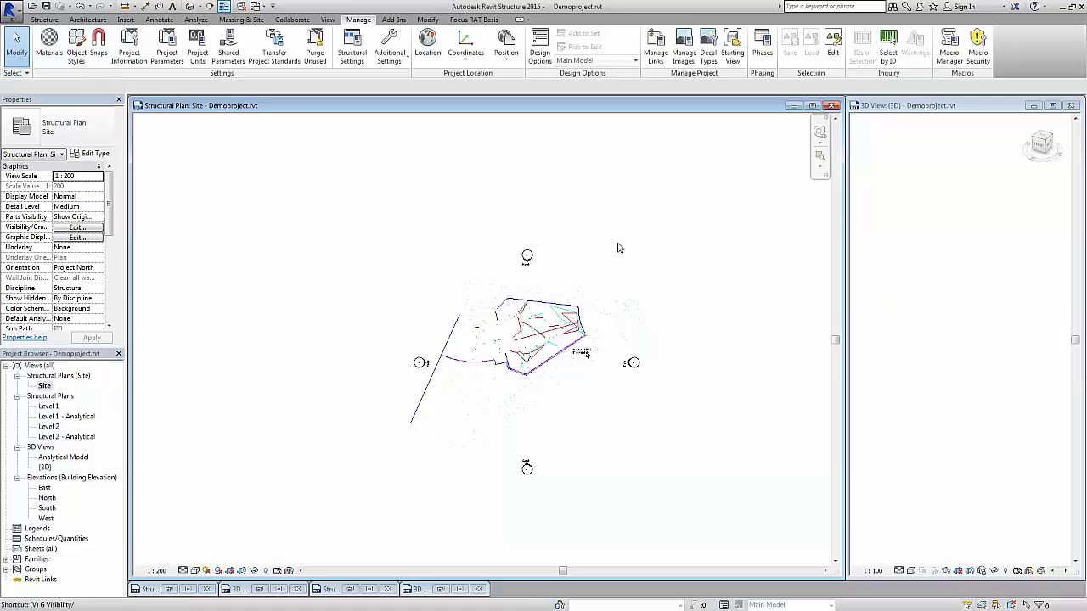
Hide the terrain import in Visibility/Graphics and zoom to fit the lone survey point marker.
key("v")
key("g")
left_click(638, 465)
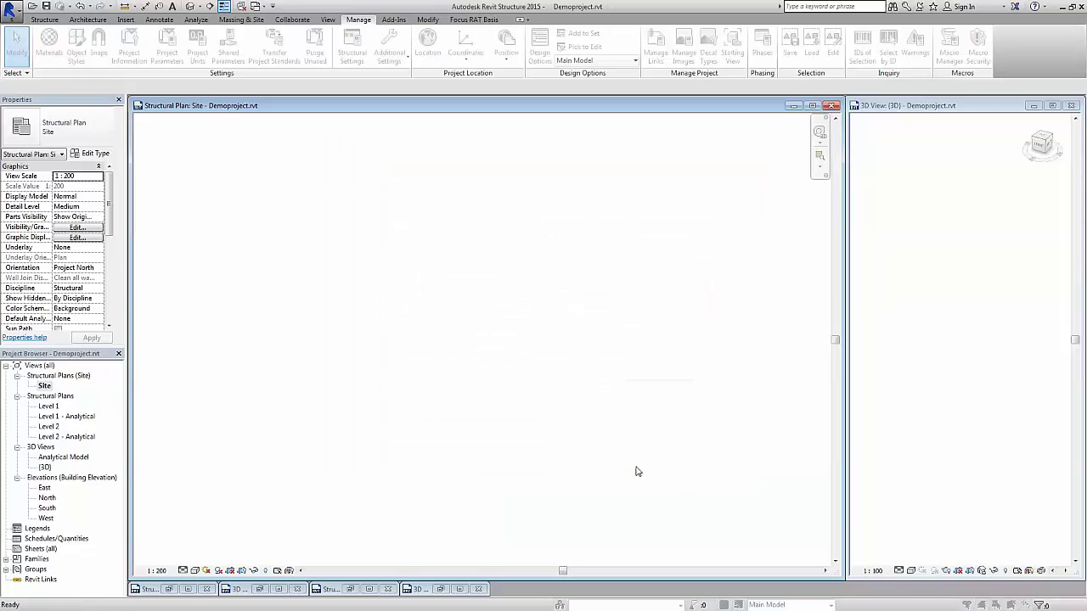
right_click(592, 293)
left_click(638, 413)
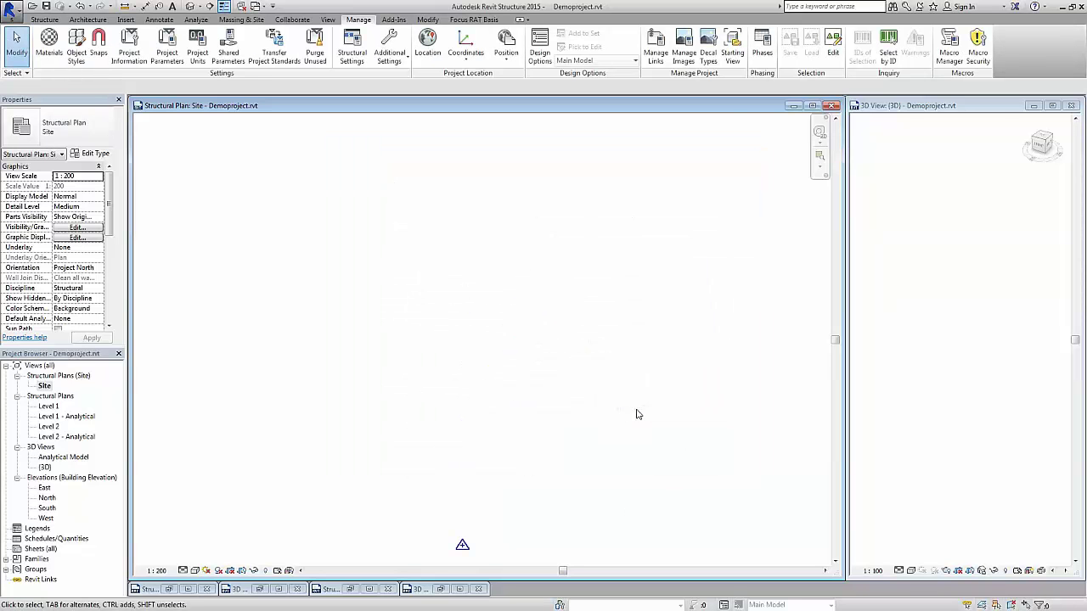
left_click(462, 553)
key("Escape")
Draw a 45° detail line from the survey point marker up and to the left.
scroll(476, 515, "up", 1)
left_click(159, 18)
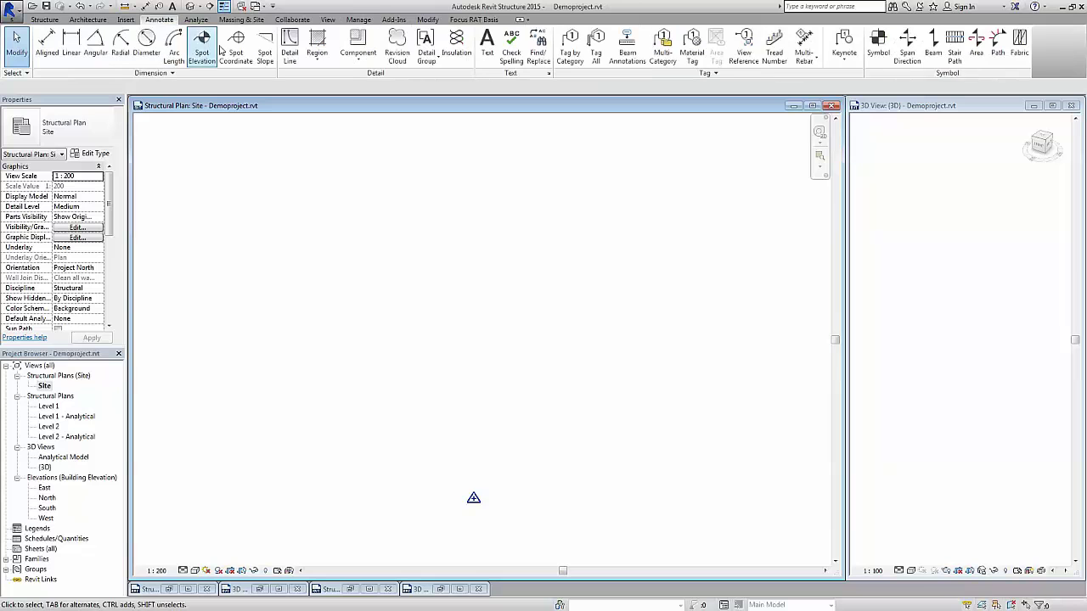
left_click(209, 47)
left_click(473, 498)
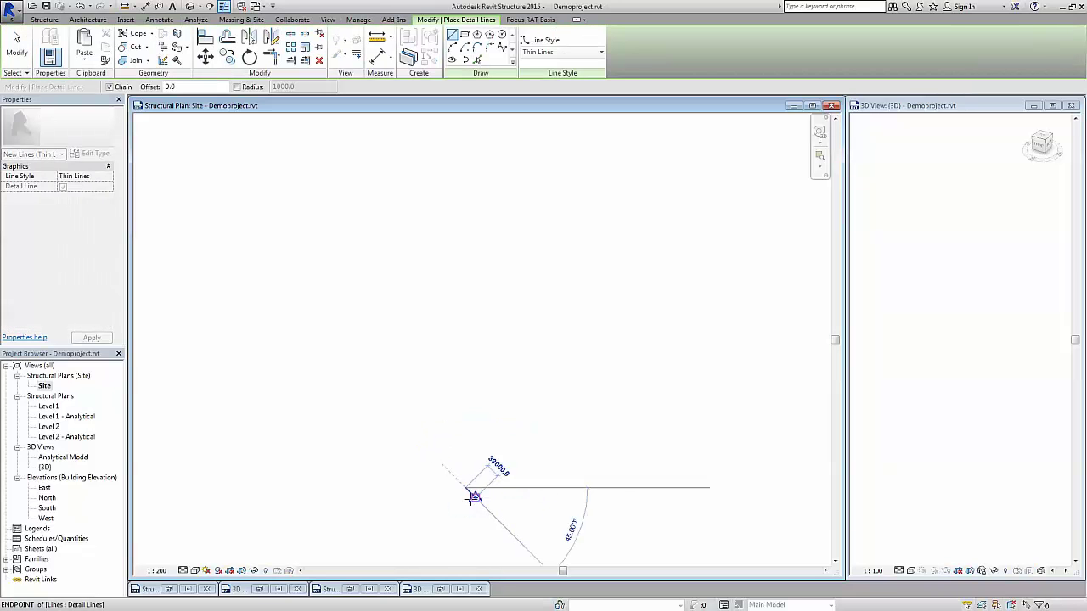
left_click(15, 48)
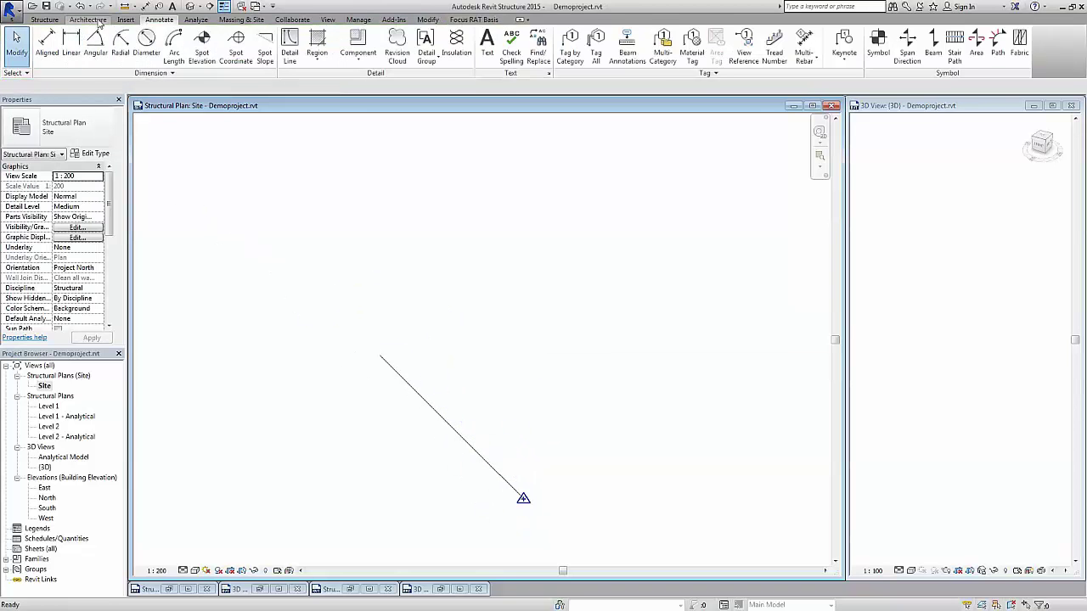
Place a spot coordinate reading N 0, E 0 on the survey point, label to the right.
left_click(235, 44)
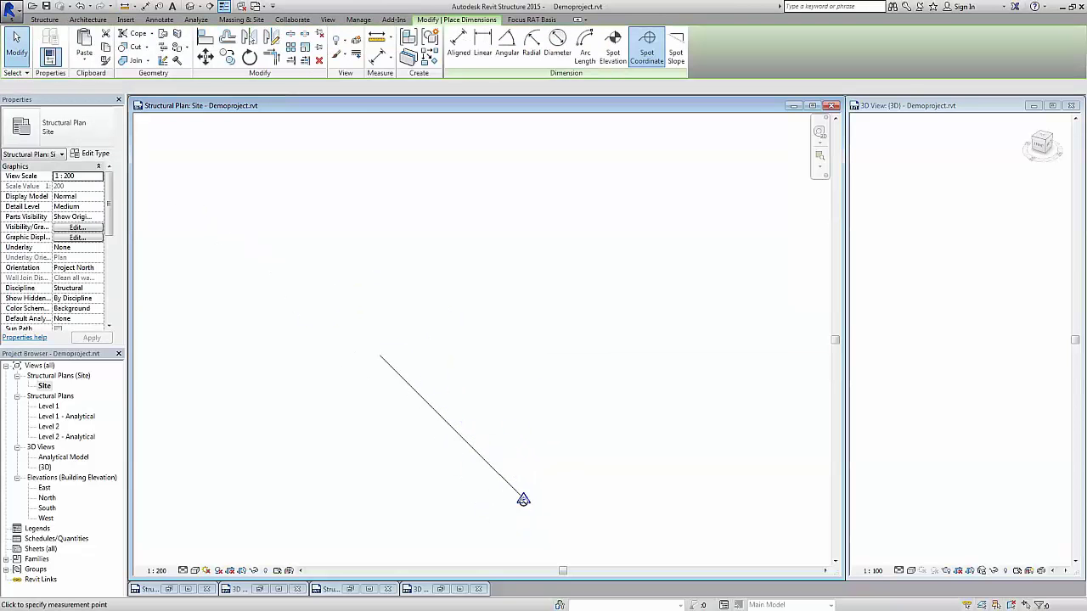
left_click(523, 500)
left_click(585, 463)
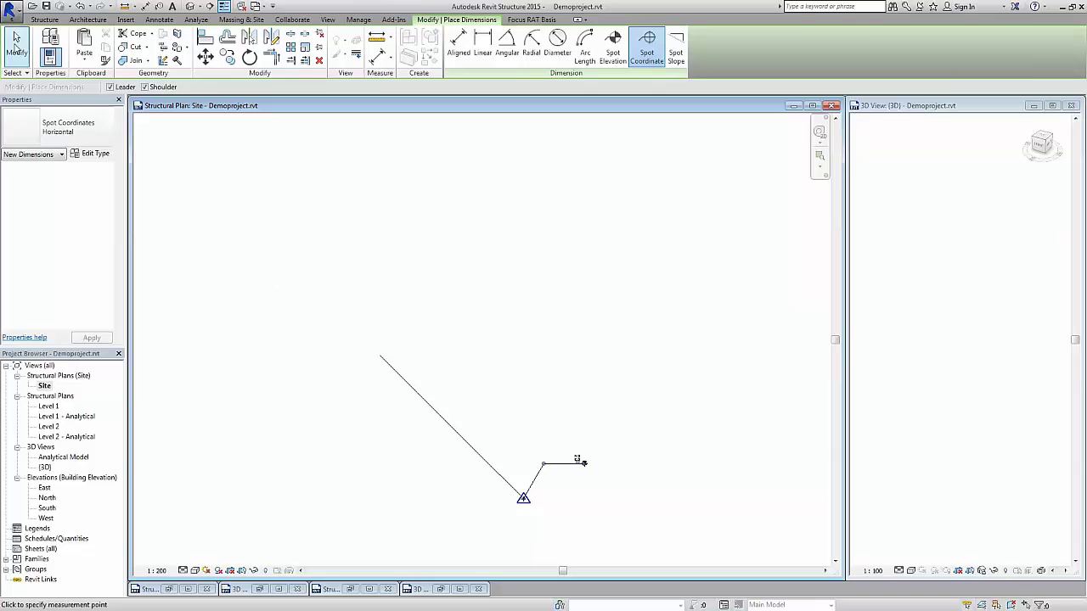
left_click(16, 48)
scroll(558, 517, "up", 3)
key("Escape")
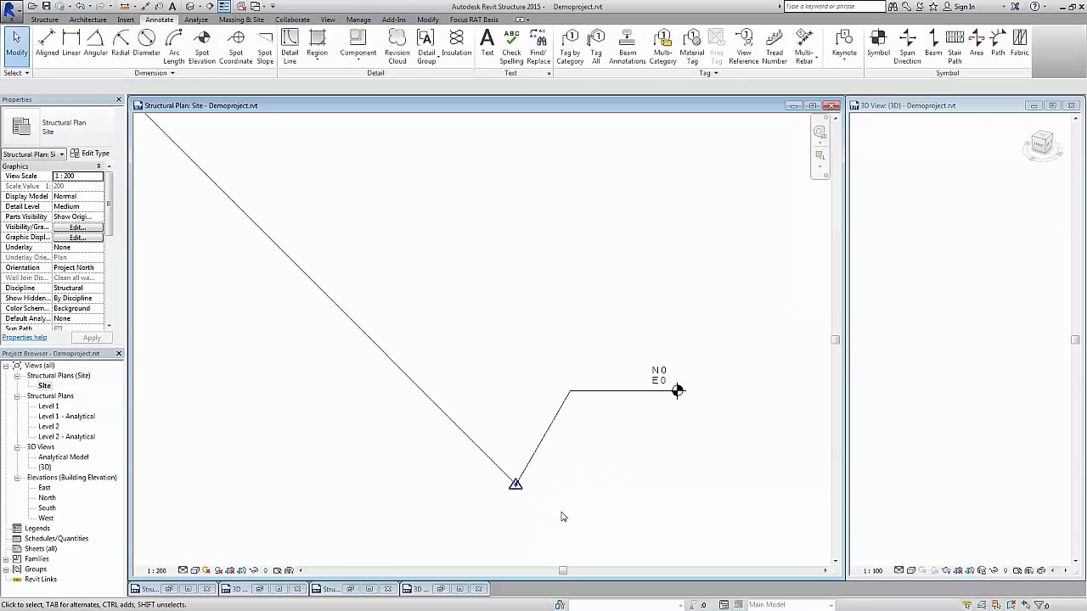
left_click(359, 19)
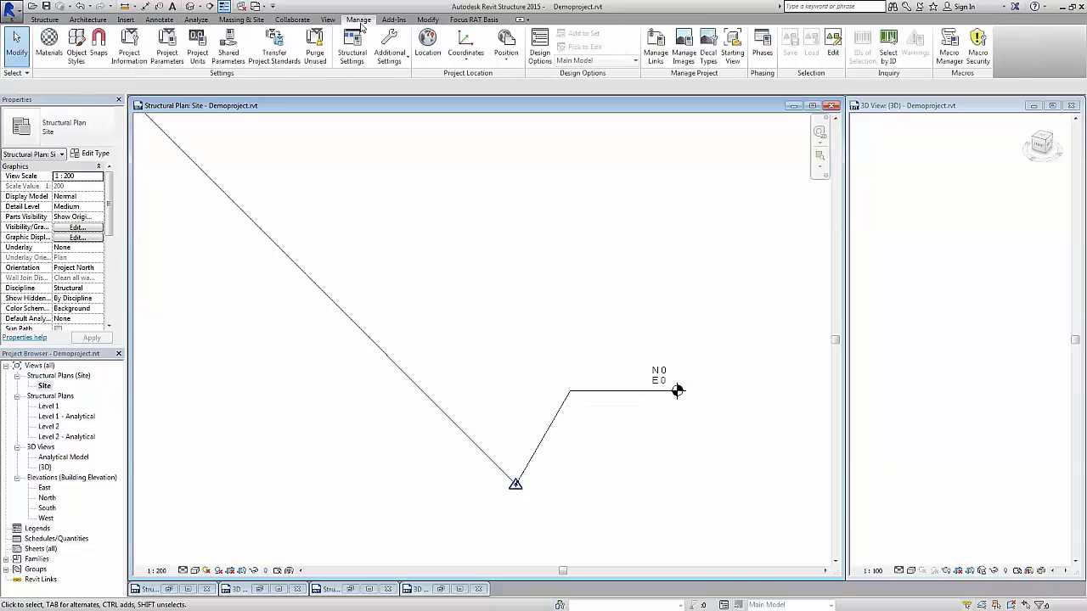
Rename the Internal site to world_coordinates.
left_click(428, 47)
left_click(680, 181)
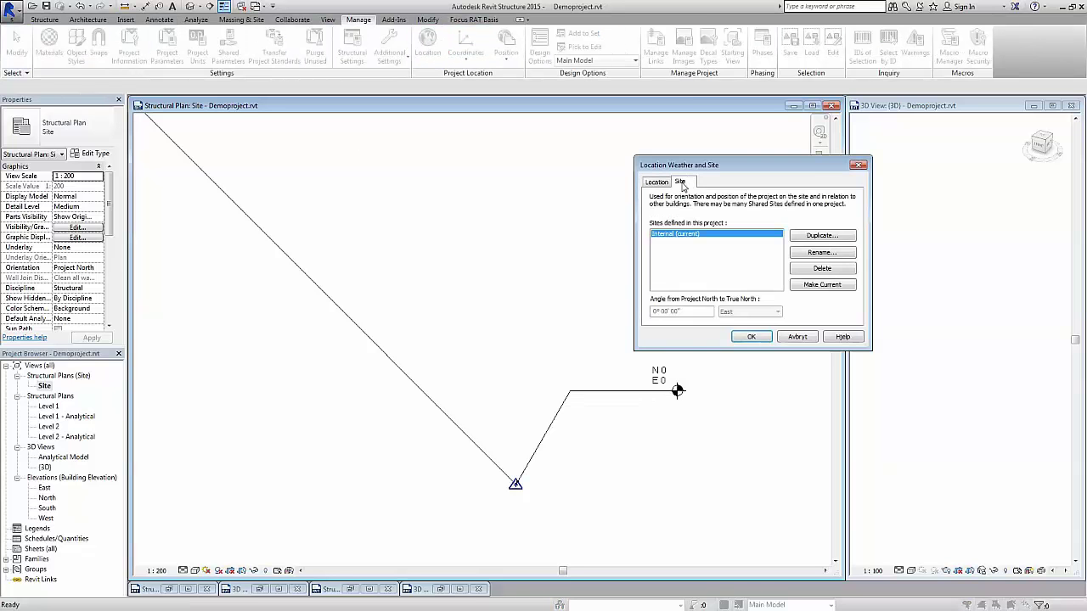
left_click(820, 252)
type("world_coordinates")
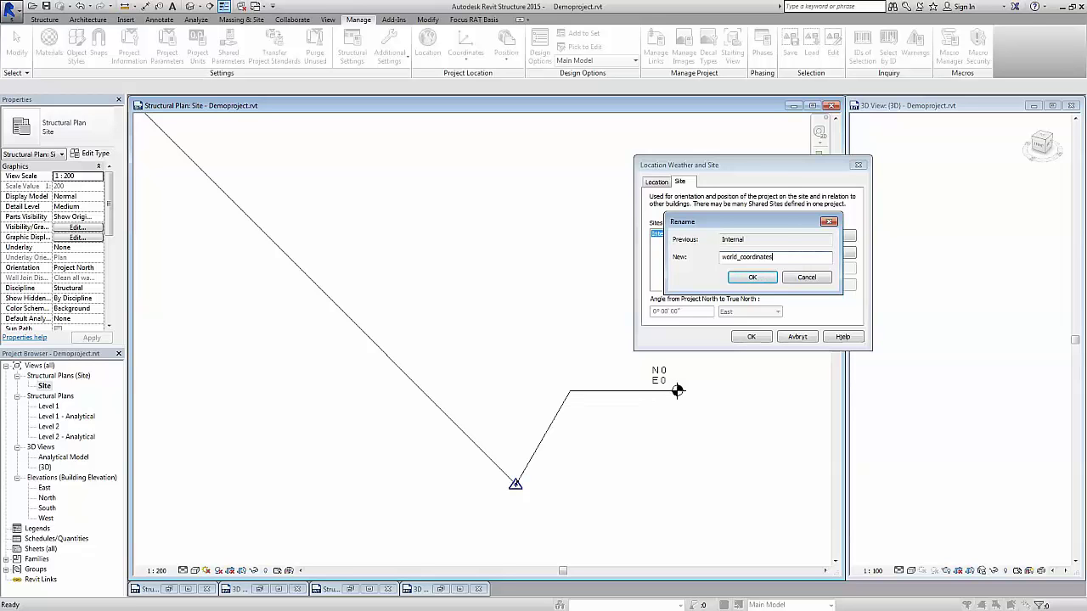
key("Return")
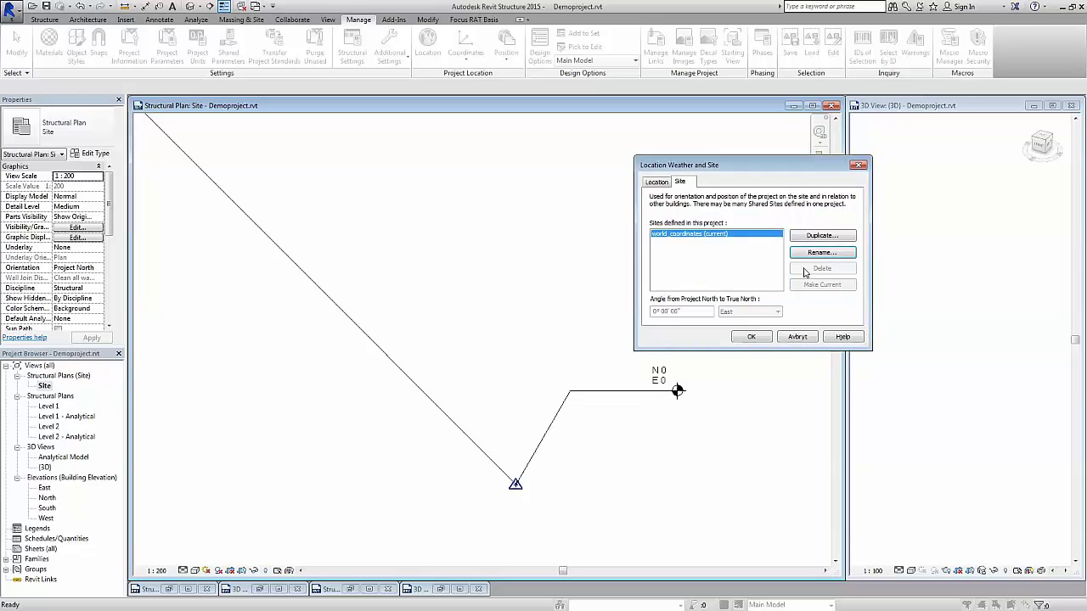
Duplicate the site as internal_coordinates, make it current, and close the settings.
left_click(802, 238)
type("internal_")
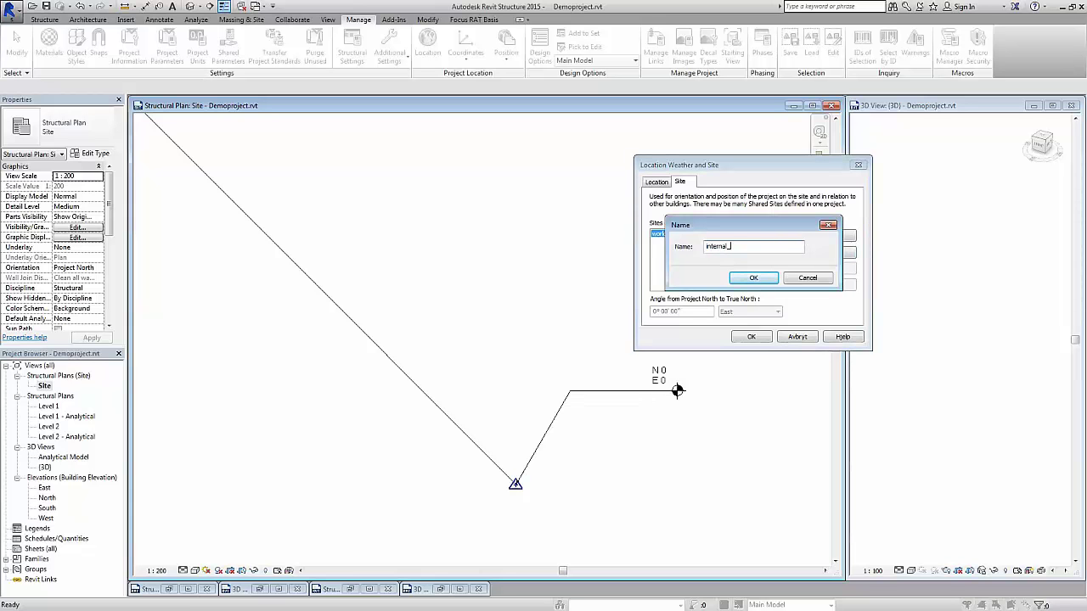
type("coordinates")
left_click(754, 279)
left_click(830, 289)
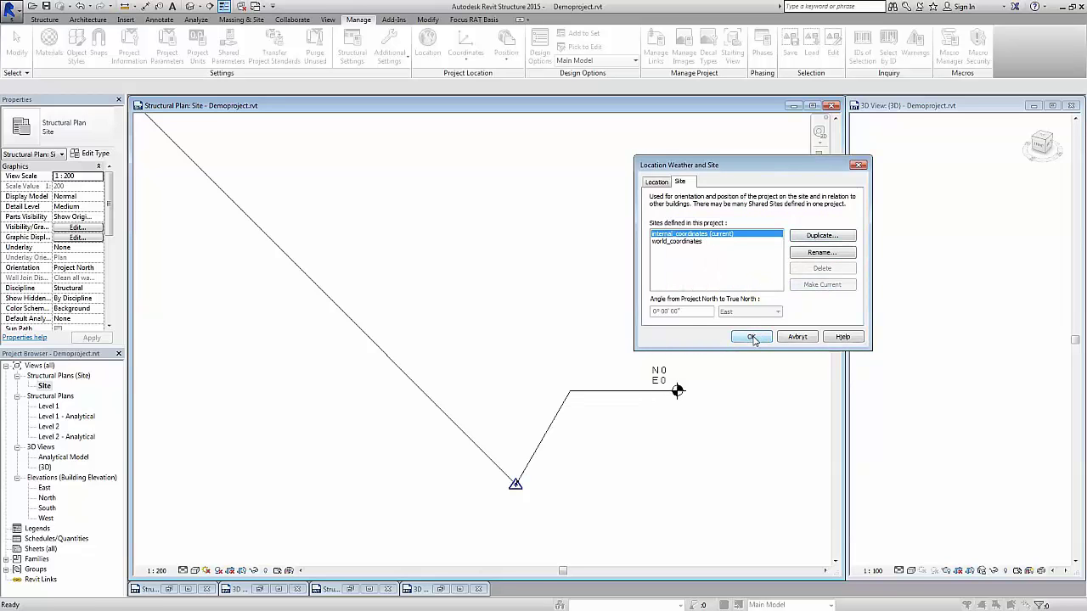
left_click(751, 337)
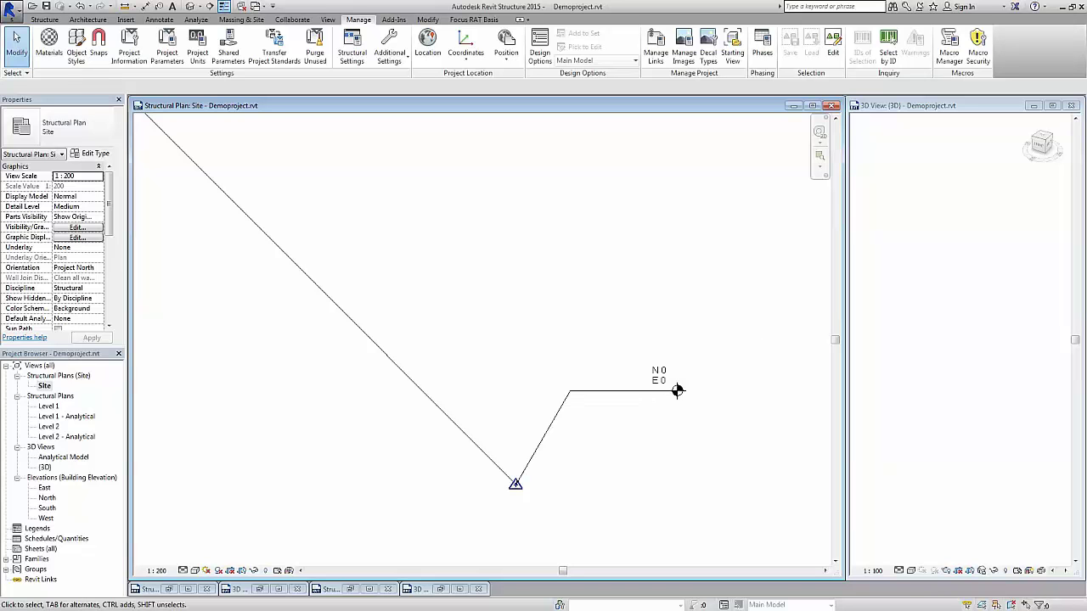
Temporarily hide the existing lines and survey marker, then fit the whole site plan in view.
left_click_drag(782, 522, 425, 357)
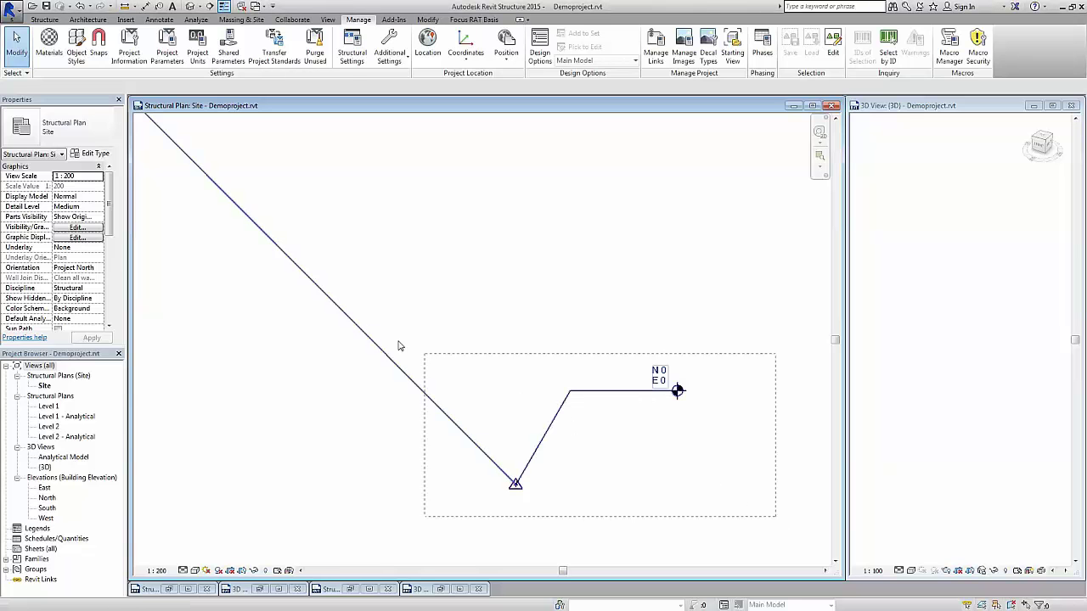
key("h")
key("h")
right_click(467, 360)
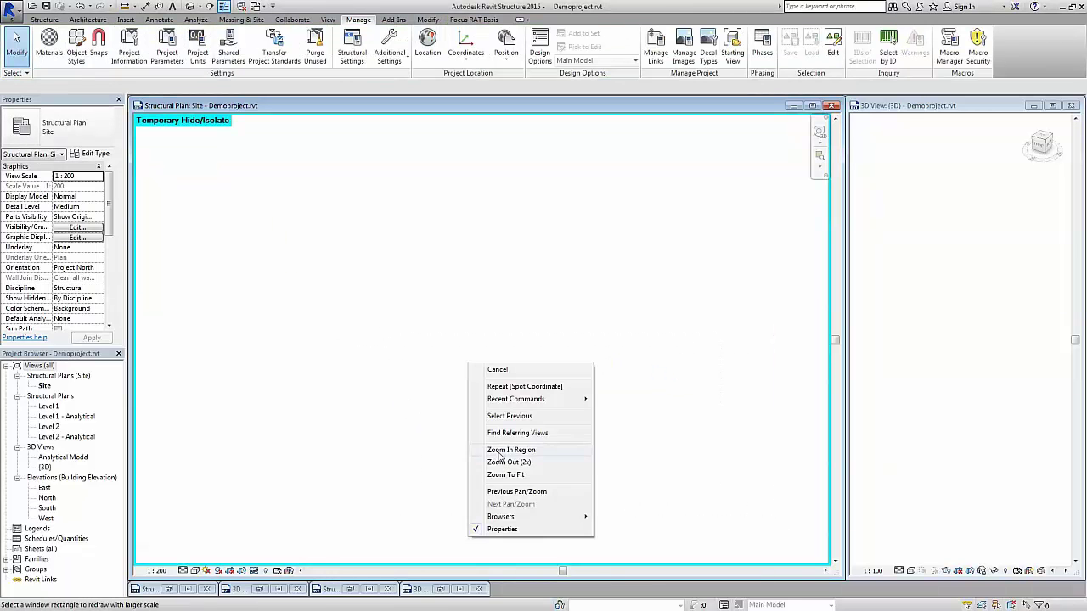
left_click(508, 475)
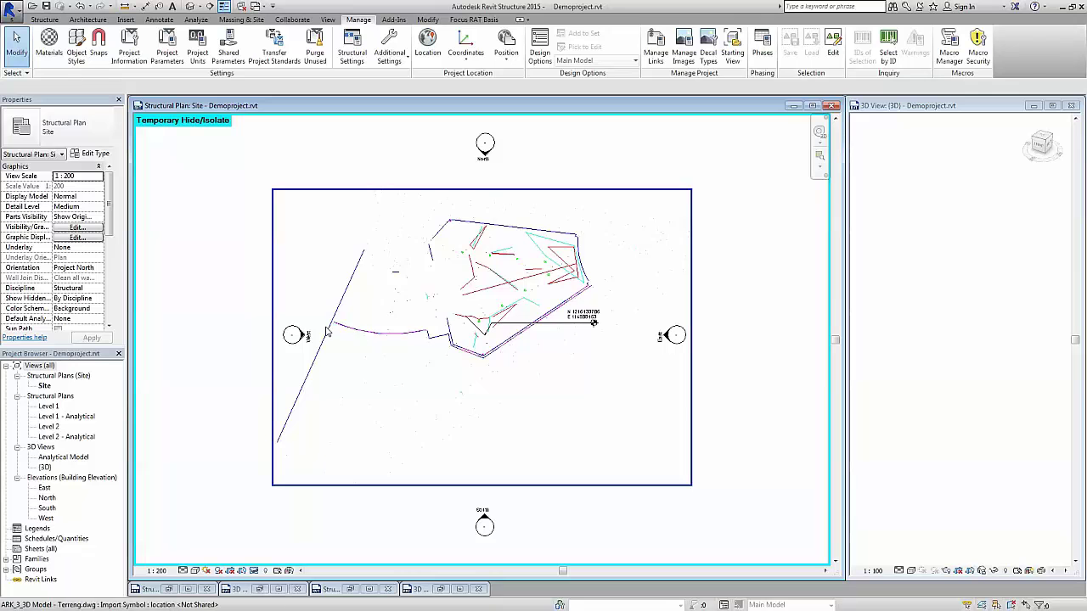
middle_click_drag(243, 170, 362, 186)
Draw a long detail line from the terrain's coordinate marker far to the left and check its length.
left_click(159, 19)
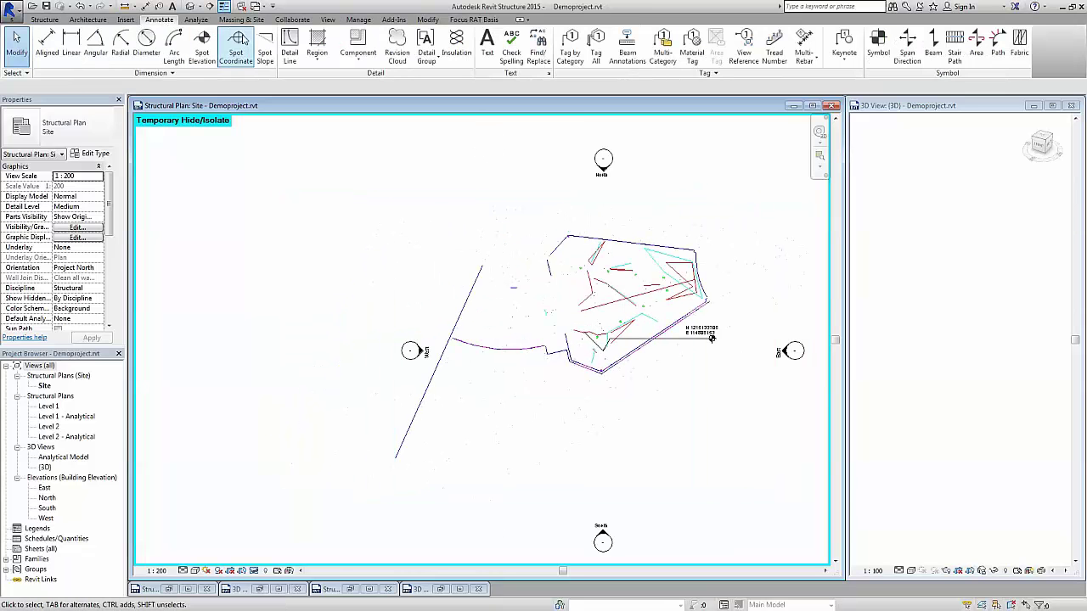
left_click(286, 47)
left_click(637, 418)
scroll(793, 329, "down", 2)
scroll(793, 330, "down", 2)
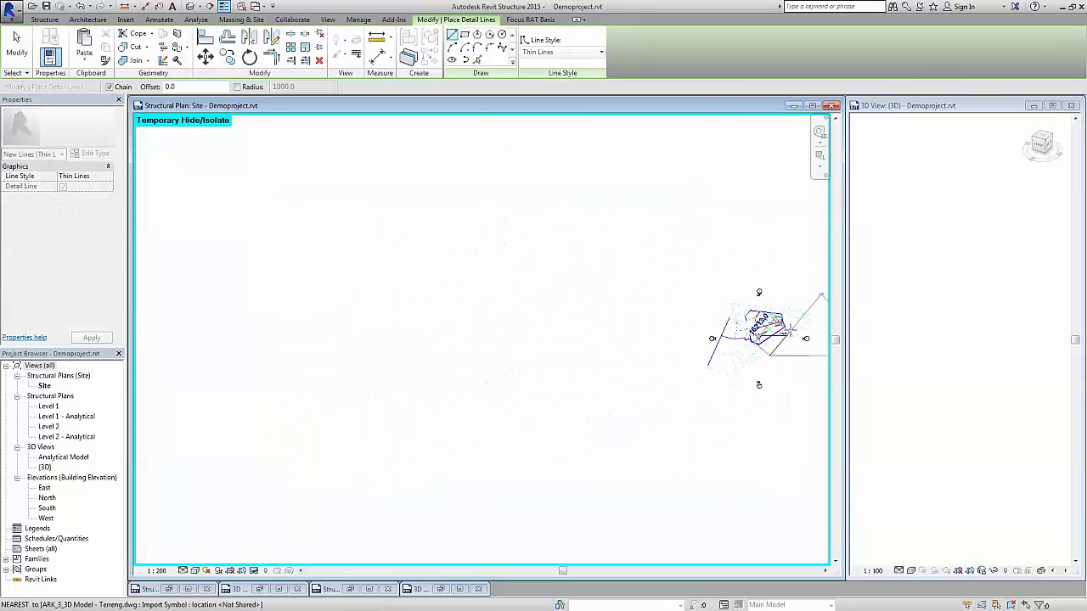
scroll(793, 329, "down", 1)
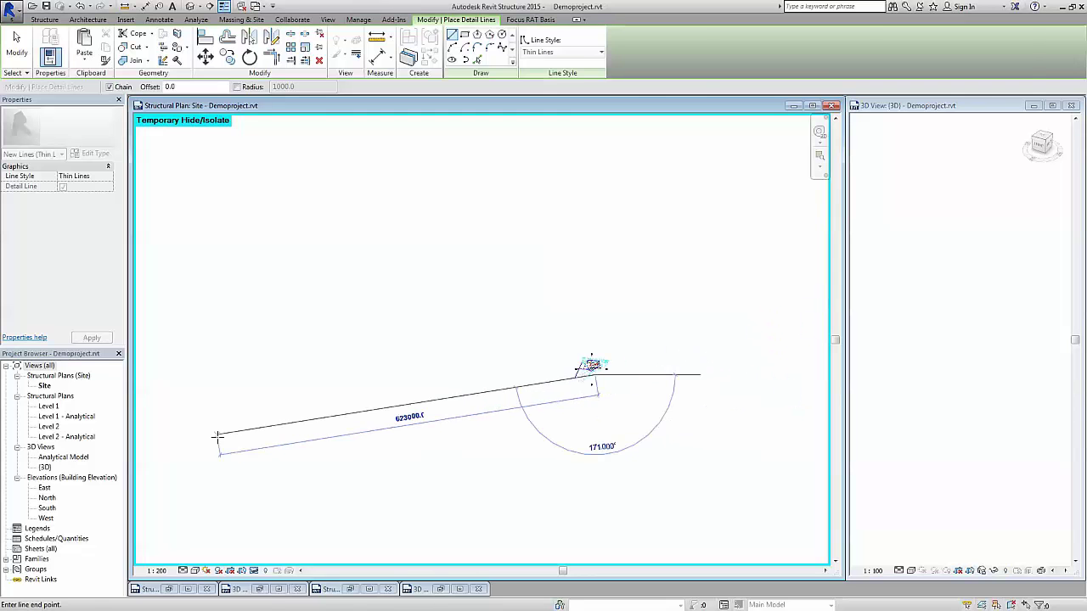
left_click(155, 452)
key("Escape")
key("Escape")
middle_click_drag(262, 480, 364, 422)
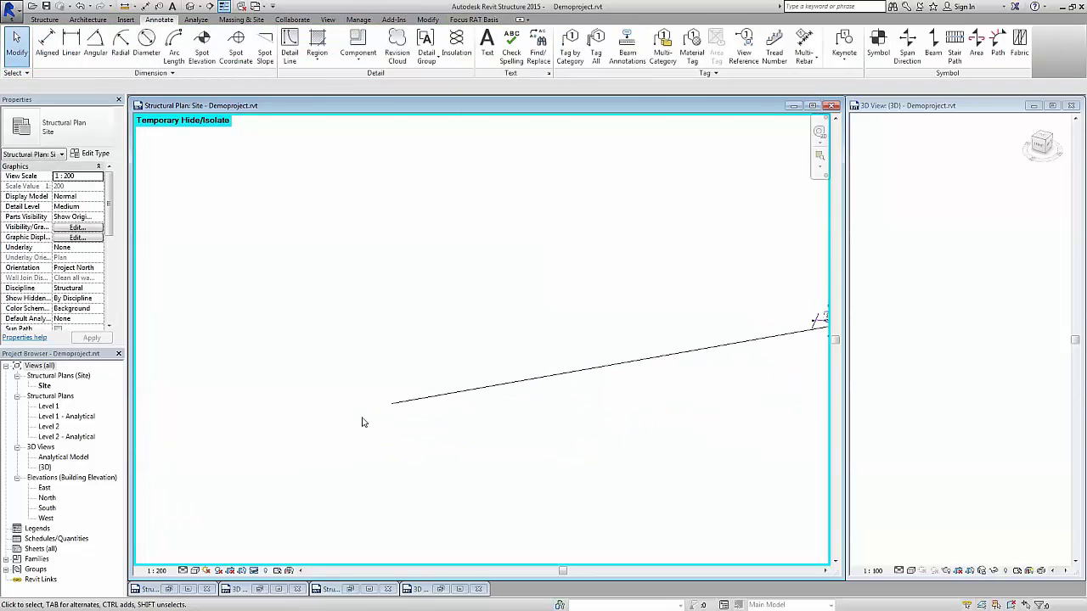
scroll(400, 404, "up", 2)
scroll(407, 405, "up", 1)
left_click(424, 401)
scroll(407, 412, "up", 5)
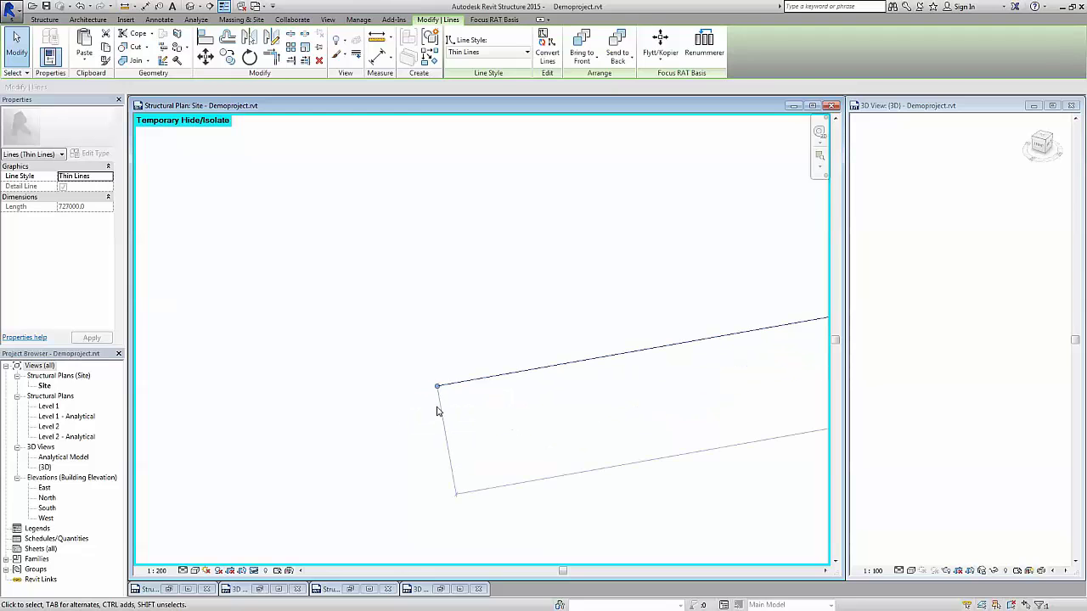
Draw a short detail line from the long line's left end to a horizontal segment at the top.
left_click(159, 18)
left_click(289, 47)
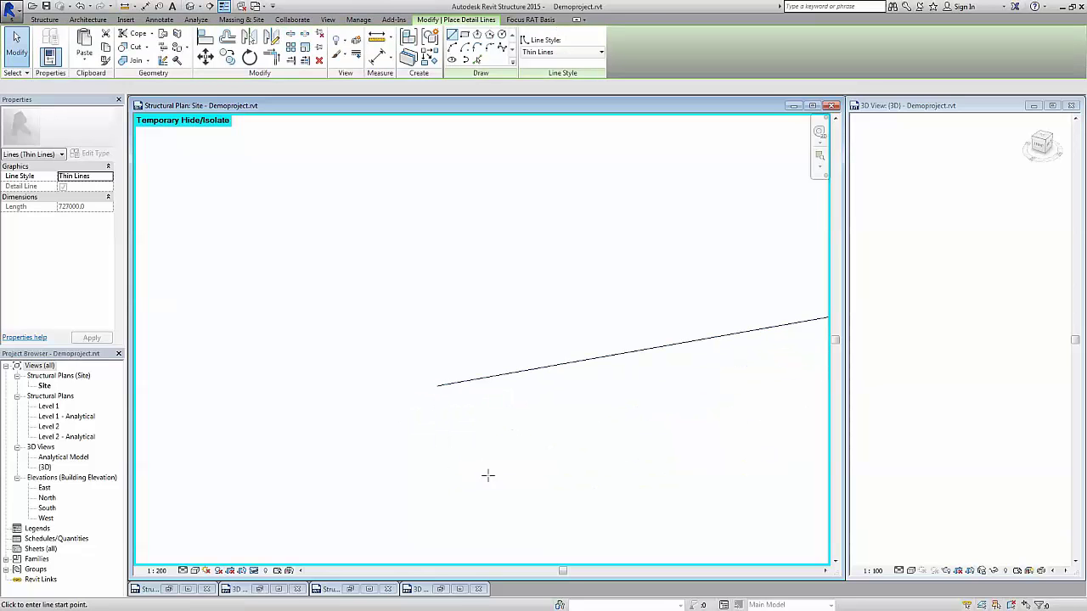
left_click(435, 385)
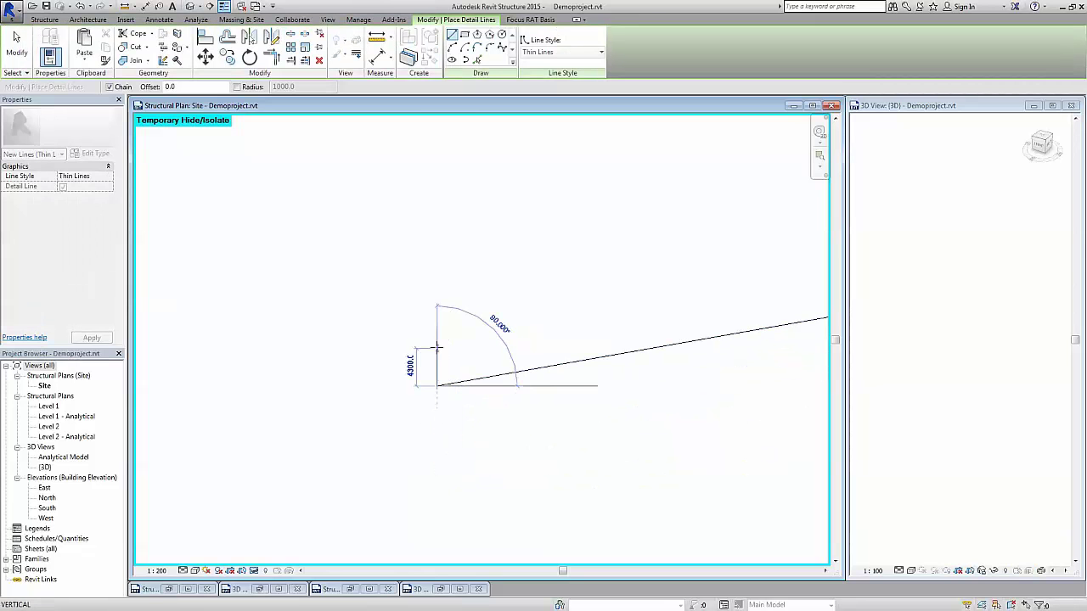
left_click(476, 345)
key("Escape")
key("Escape")
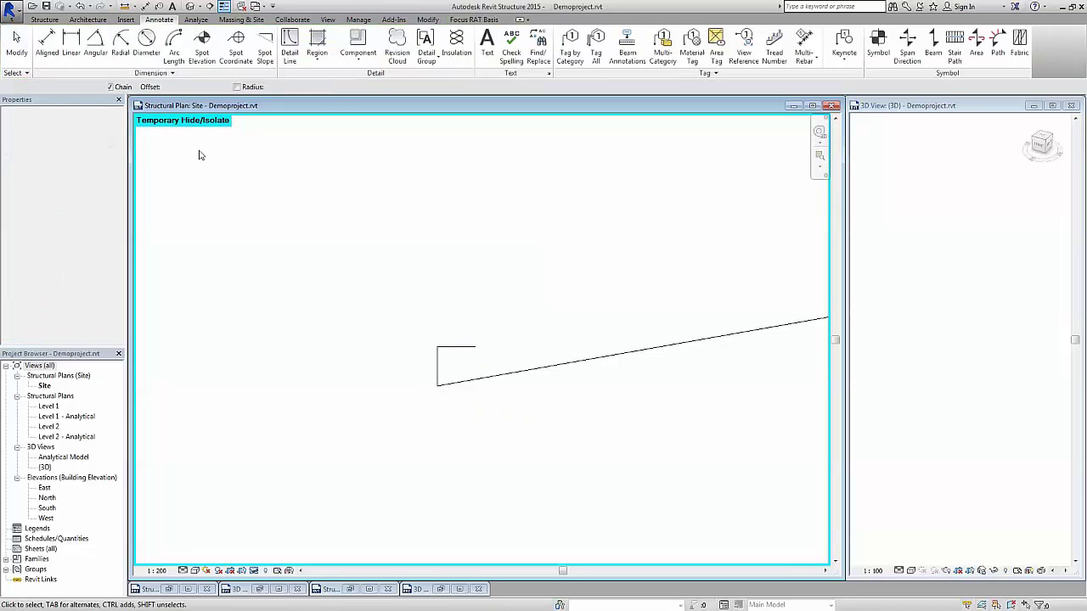
Delete the long sloped line and zoom in on the remaining corner lines.
left_click(580, 364)
key("Delete")
scroll(429, 336, "up", 1)
scroll(446, 361, "up", 2)
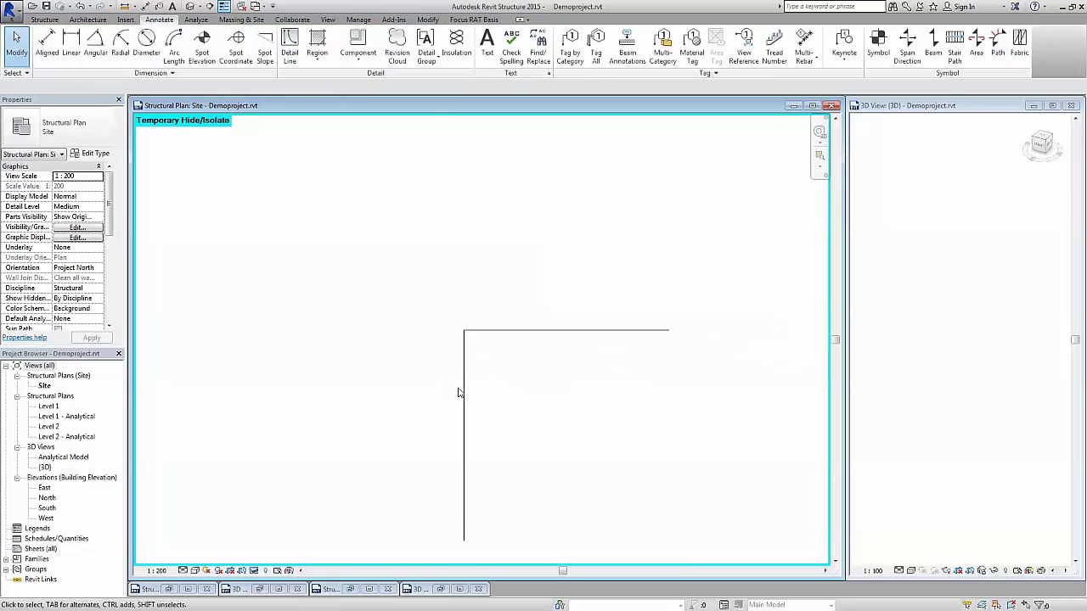
scroll(459, 388, "up", 2)
left_click(235, 46)
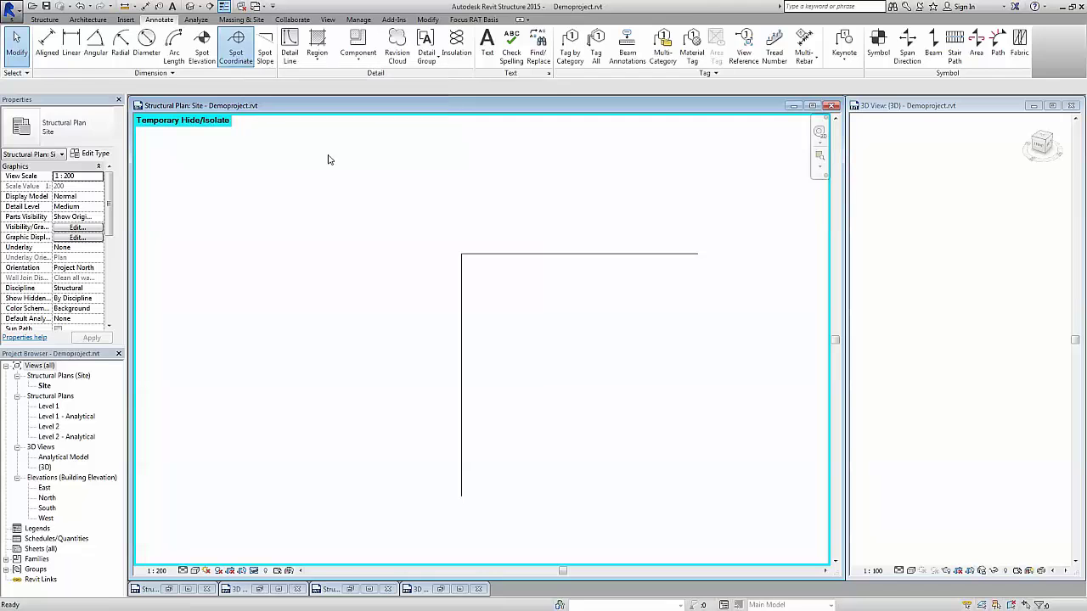
left_click(458, 254)
left_click(391, 190)
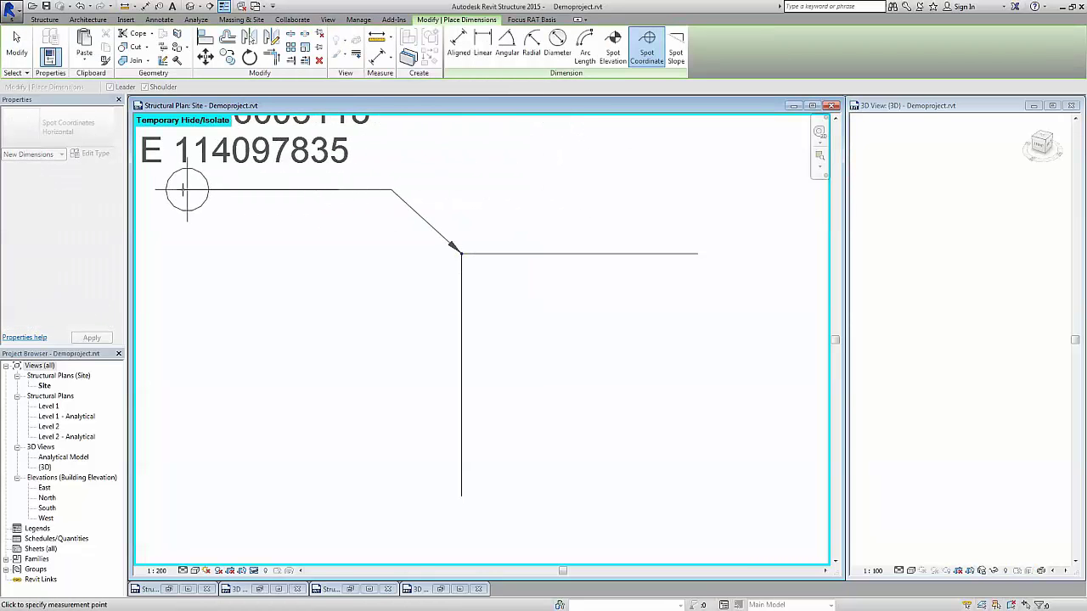
left_click(183, 191)
scroll(555, 323, "up", 1)
scroll(877, 272, "down", 2)
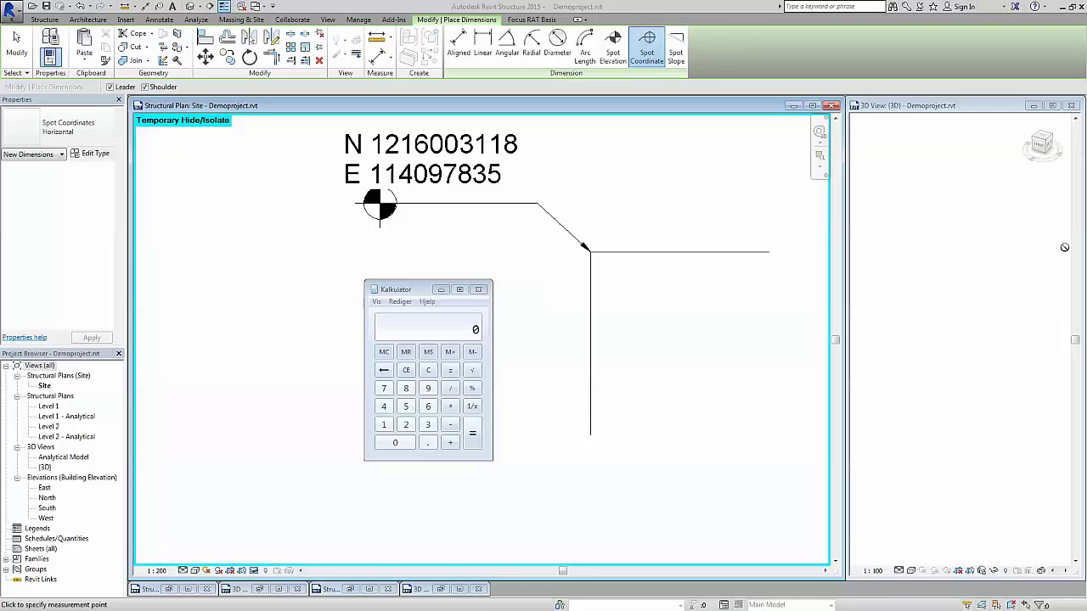
left_click(384, 424)
left_click(406, 425)
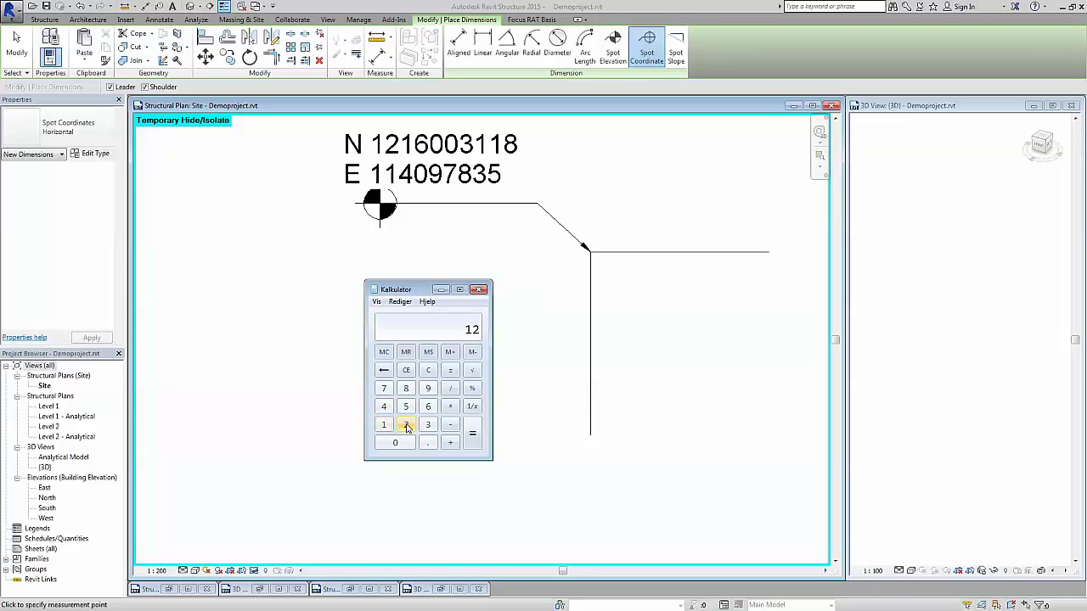
left_click(384, 425)
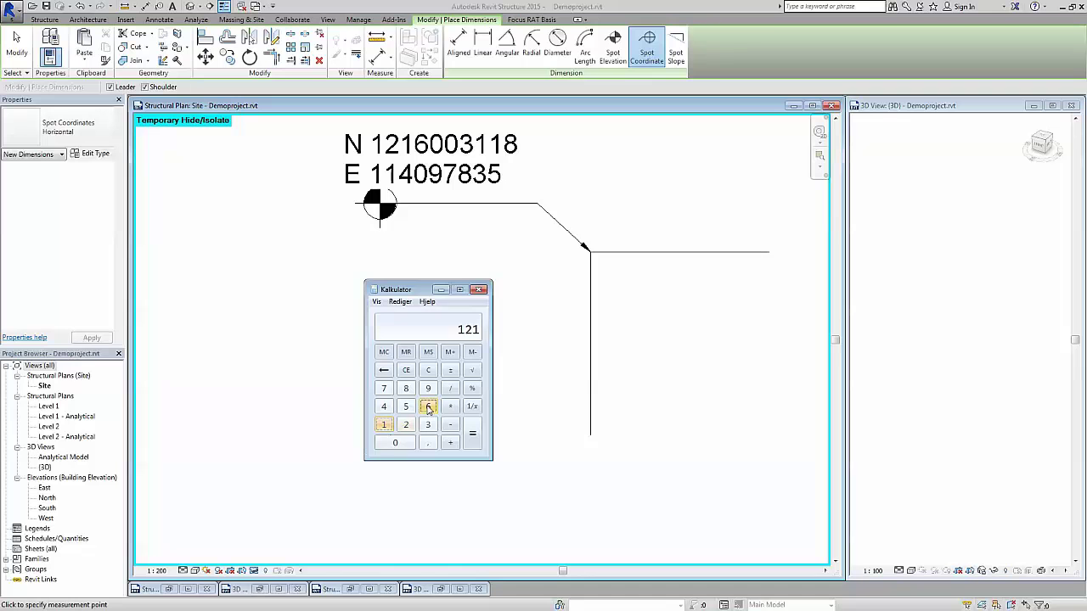
left_click(428, 406)
left_click(409, 445)
left_click(409, 445)
left_click(409, 445)
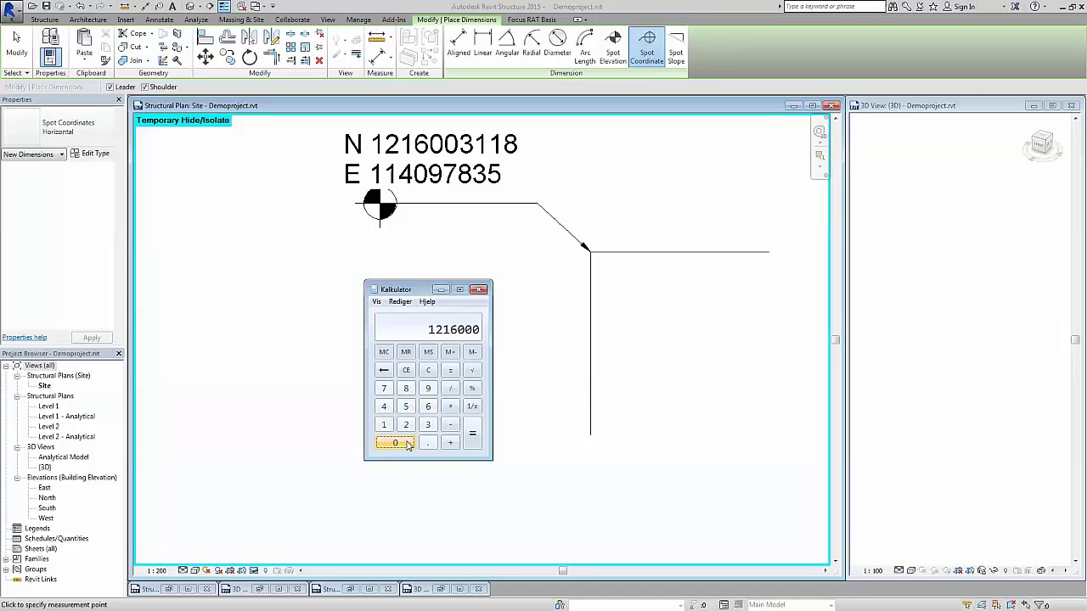
left_click(408, 445)
left_click(407, 445)
left_click(408, 445)
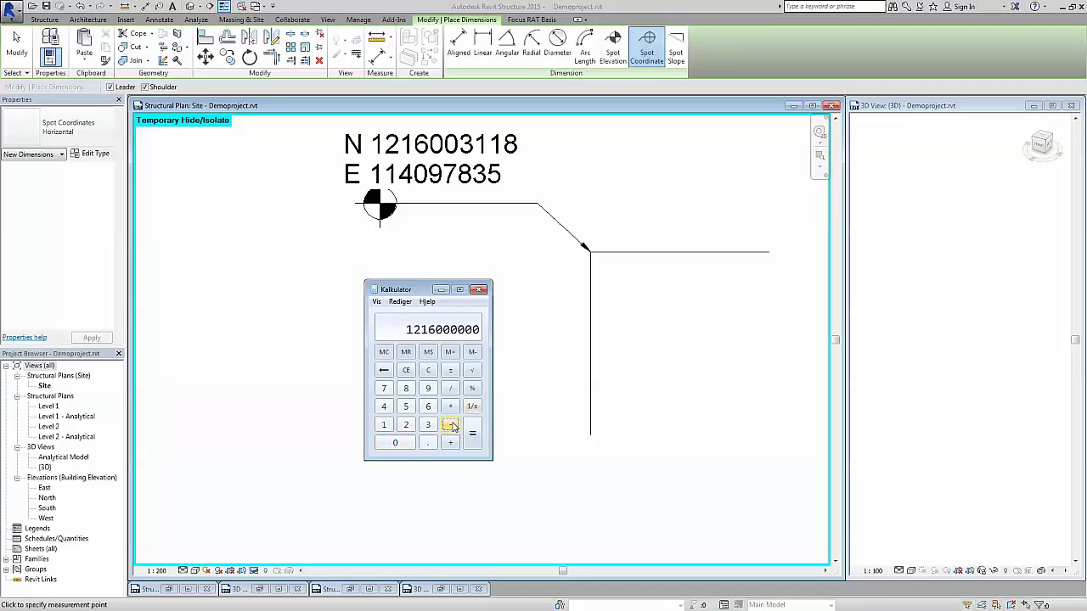
left_click(451, 425)
left_click(384, 425)
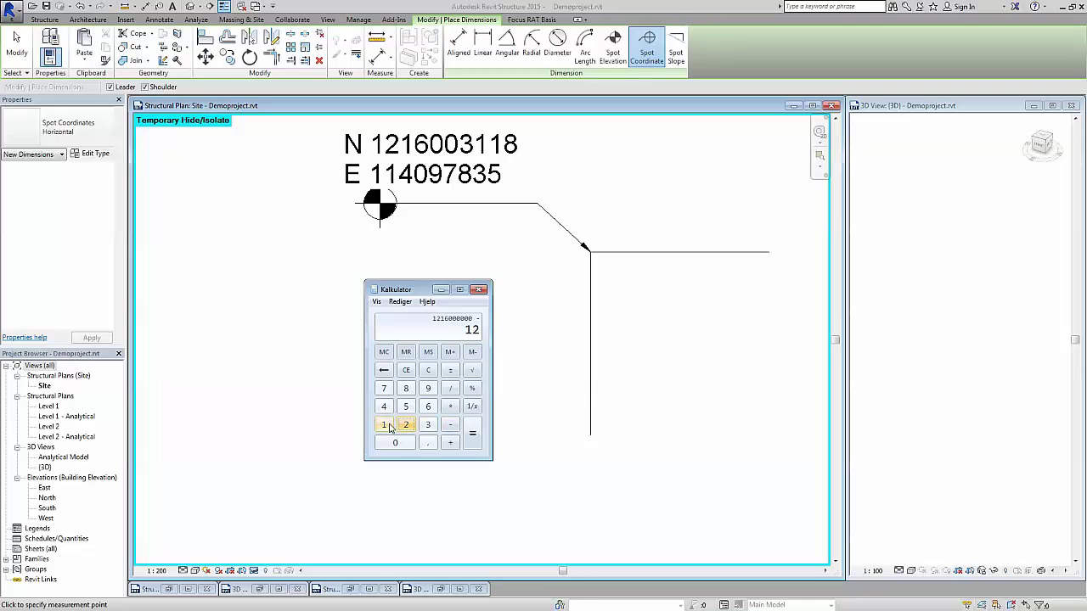
left_click(384, 425)
left_click(429, 407)
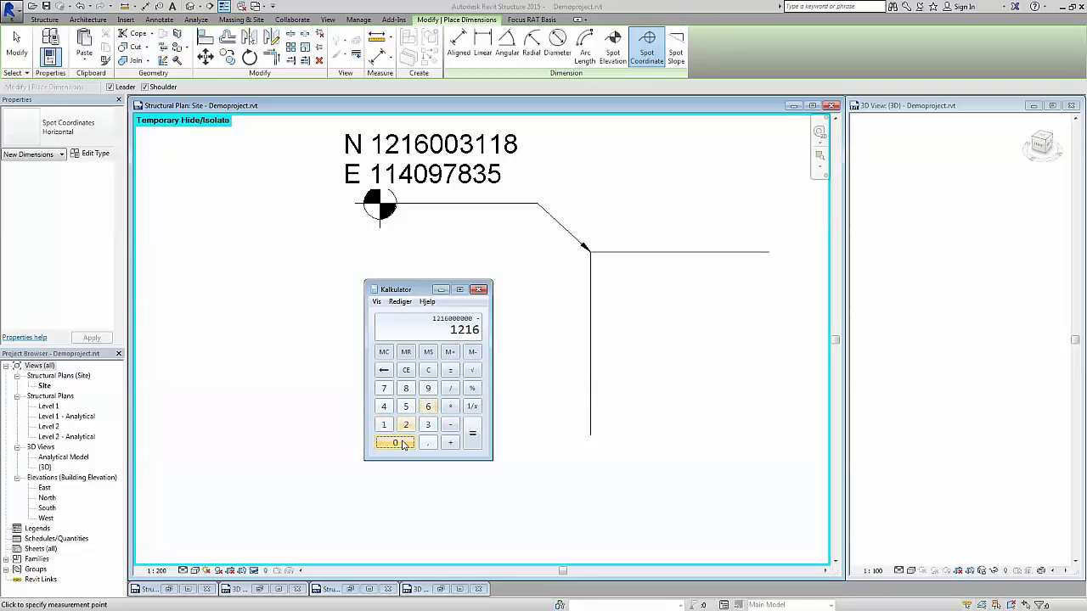
left_click(404, 445)
left_click(404, 445)
left_click(383, 424)
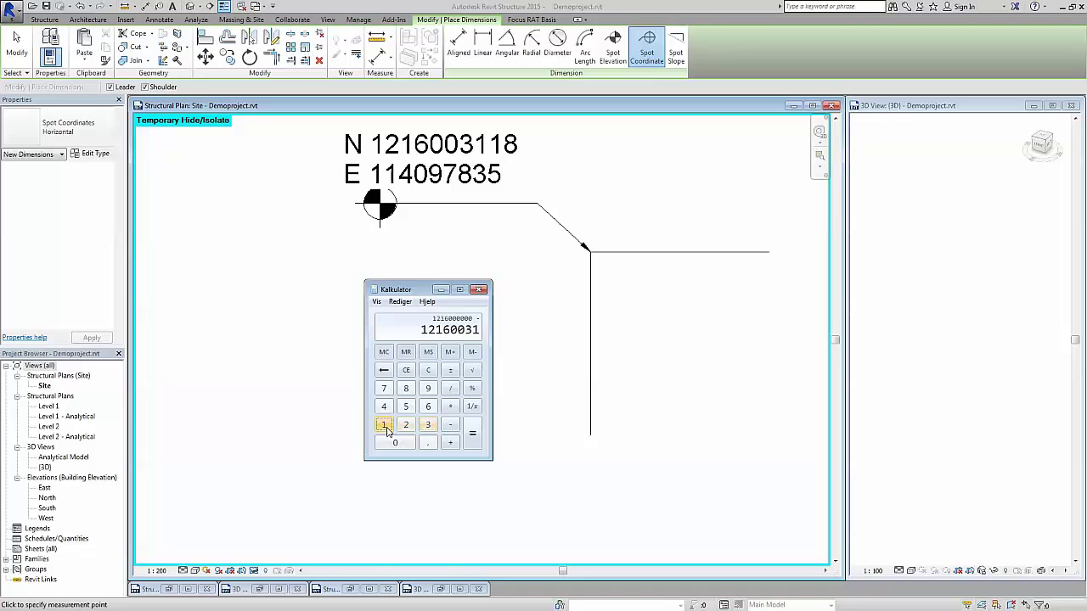
left_click(384, 425)
left_click(406, 389)
left_click(473, 435)
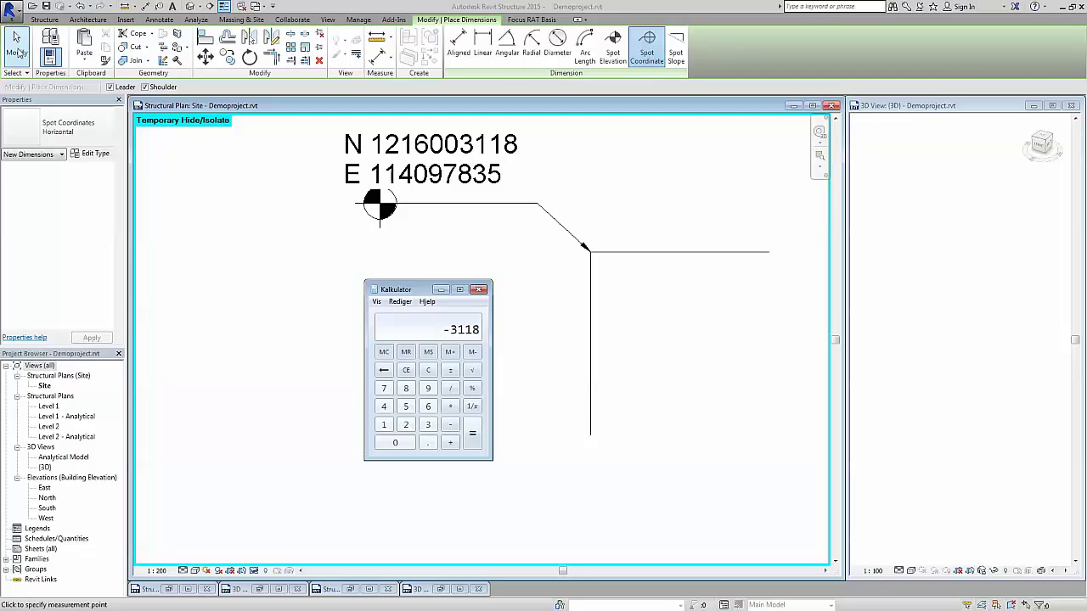
left_click(17, 52)
left_click_drag(807, 487, 528, 207)
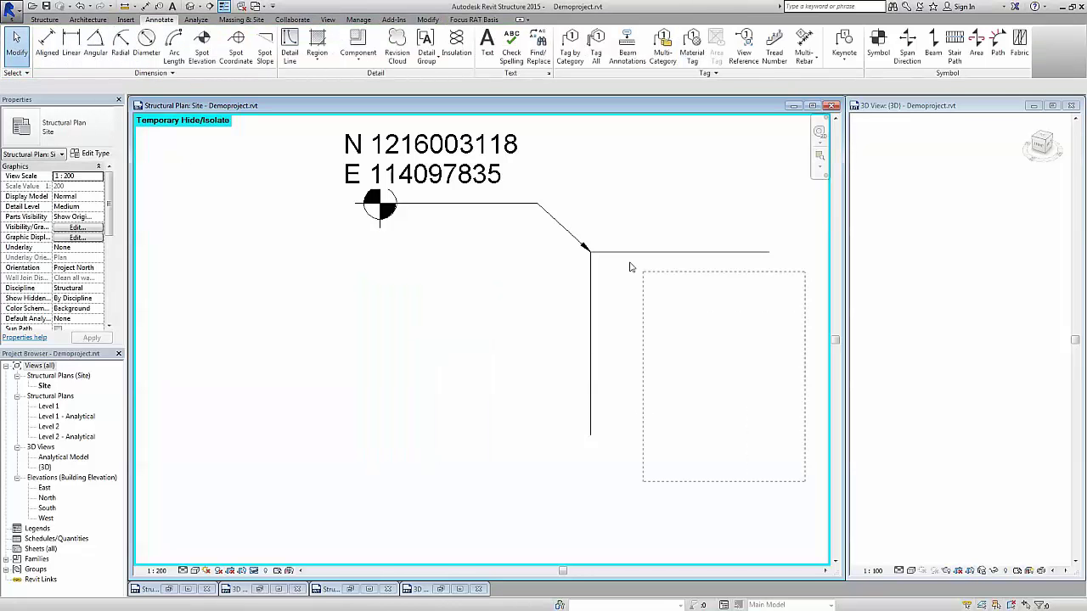
key("v")
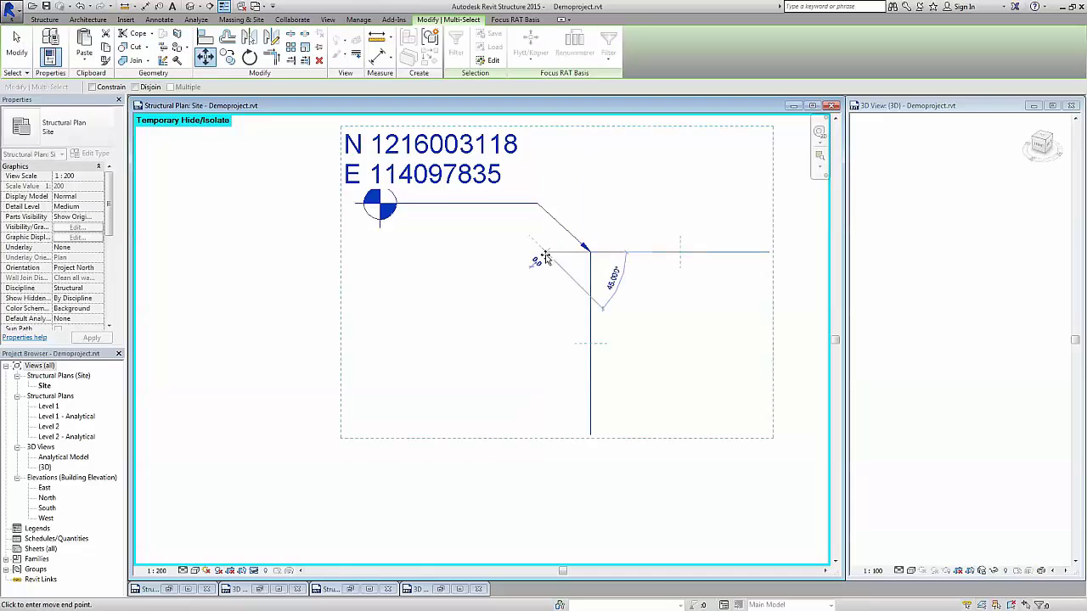
type("3118")
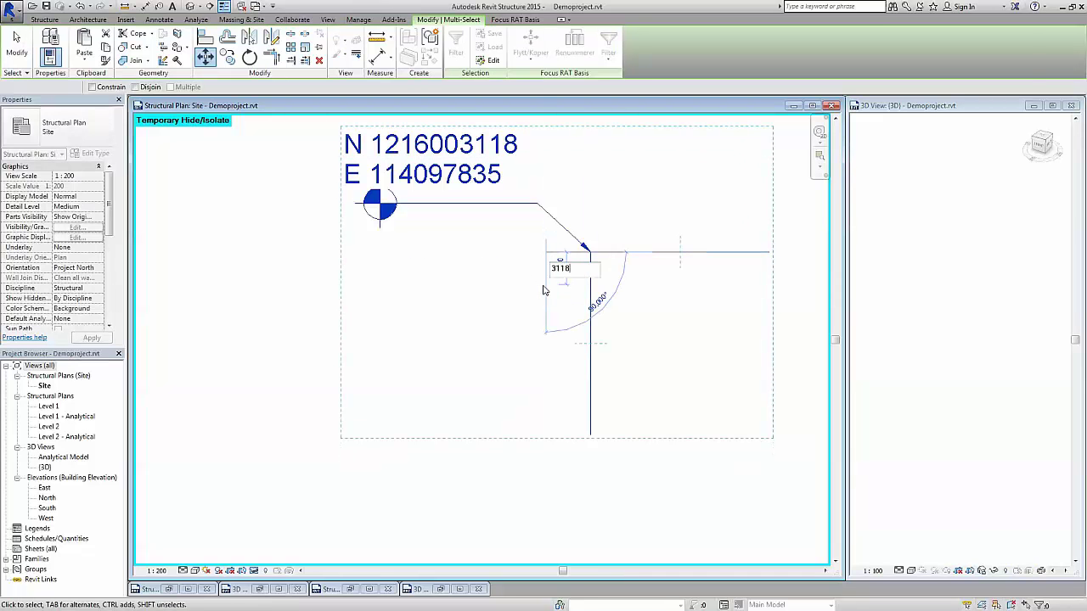
key("Return")
left_click(552, 289)
scroll(571, 272, "down", 2)
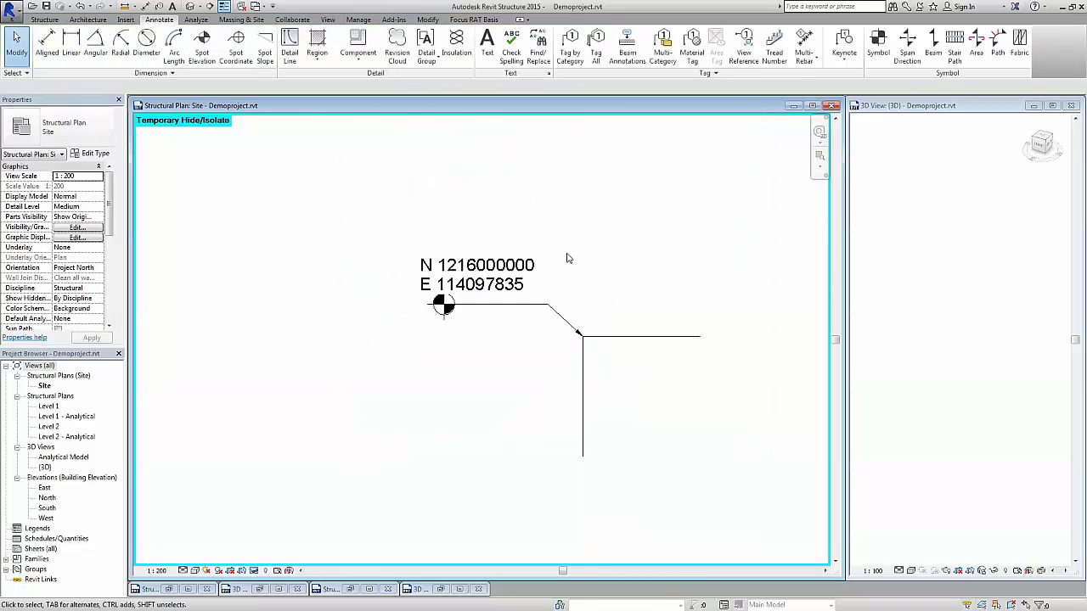
key("alt+Tab")
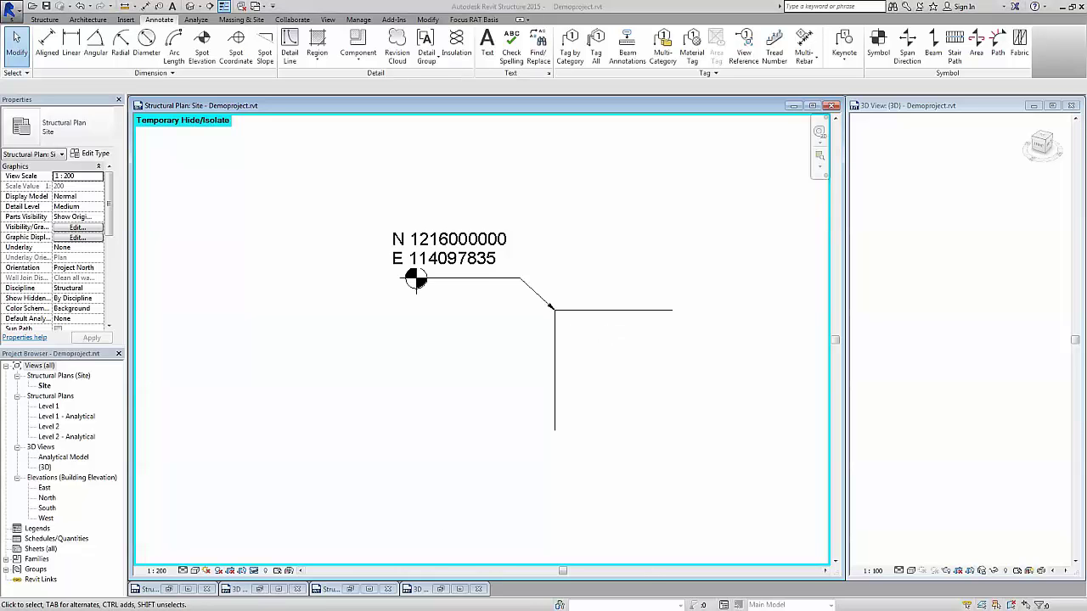
Clear Calculator, move it aside, and enter the round east value 114000000.
left_click(428, 370)
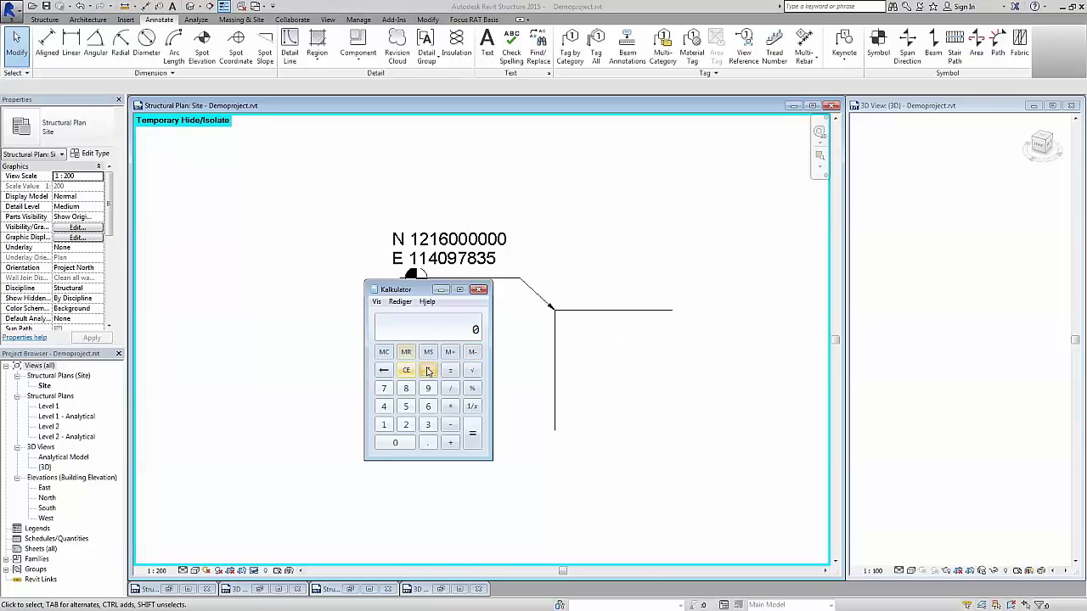
left_click_drag(429, 289, 286, 308)
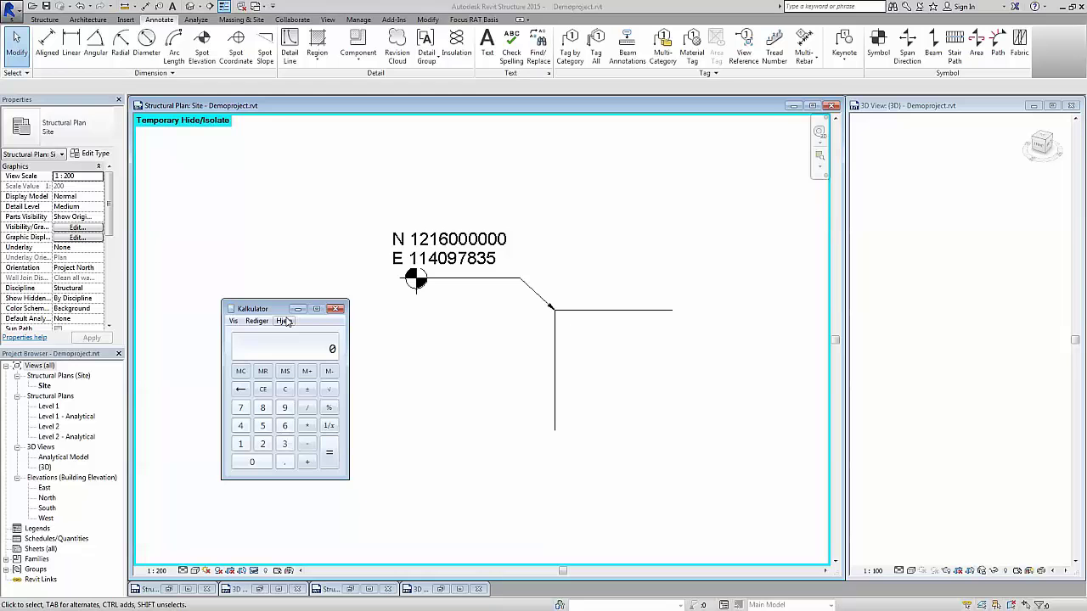
left_click(242, 429)
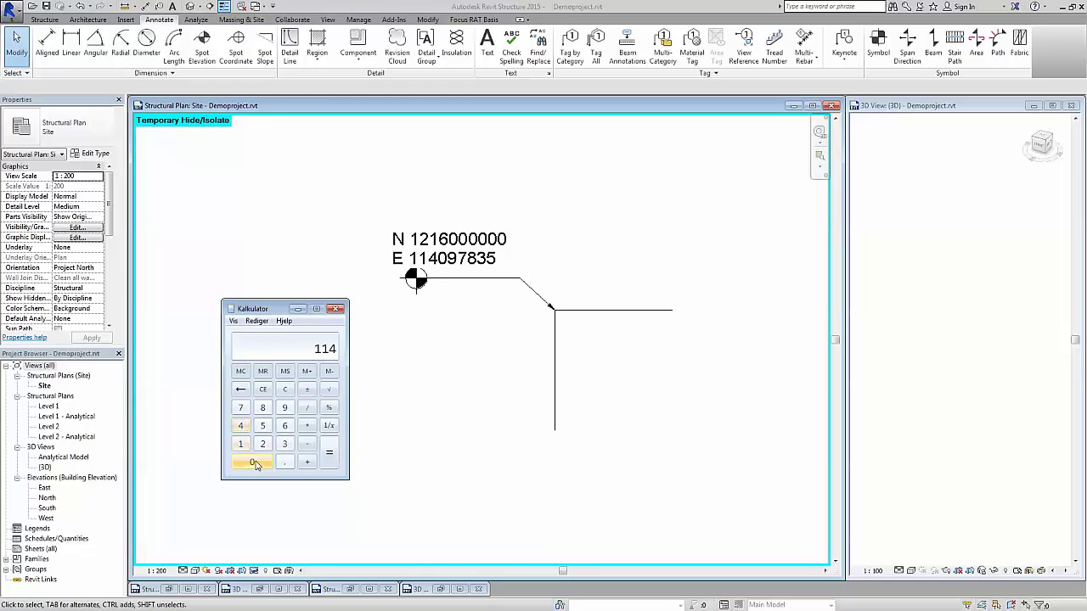
left_click(255, 465)
left_click(255, 466)
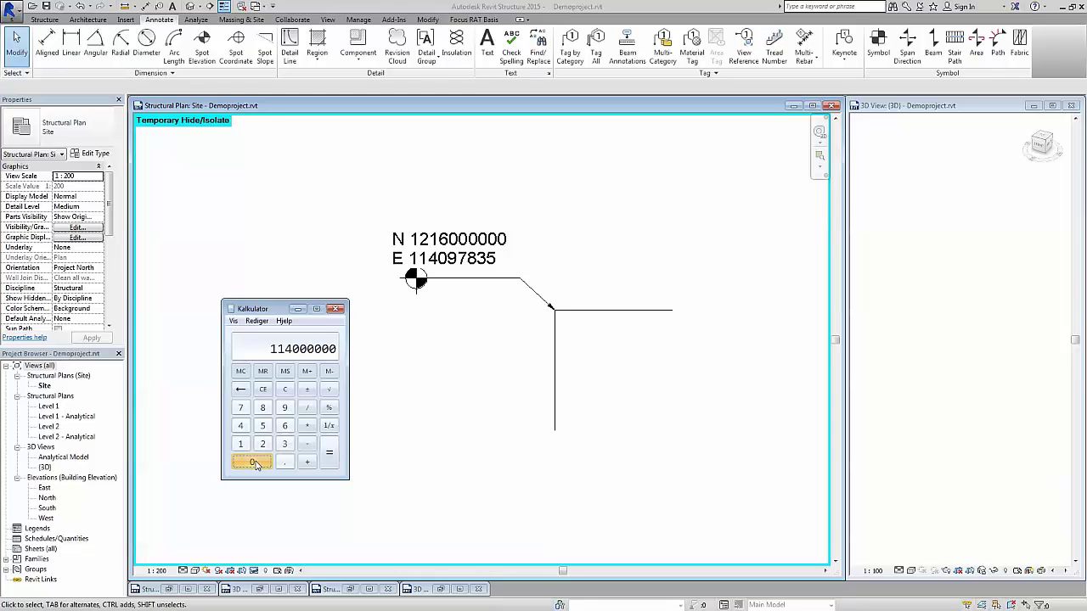
Subtract the measured 114097835 to get the east offset -97835.
left_click(241, 445)
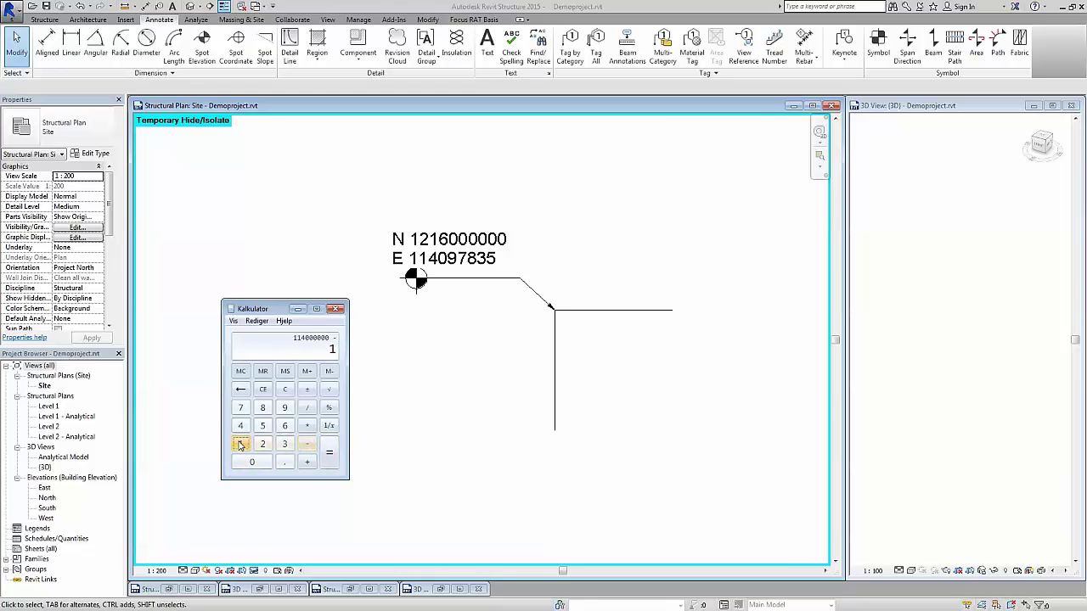
left_click(242, 428)
left_click(251, 462)
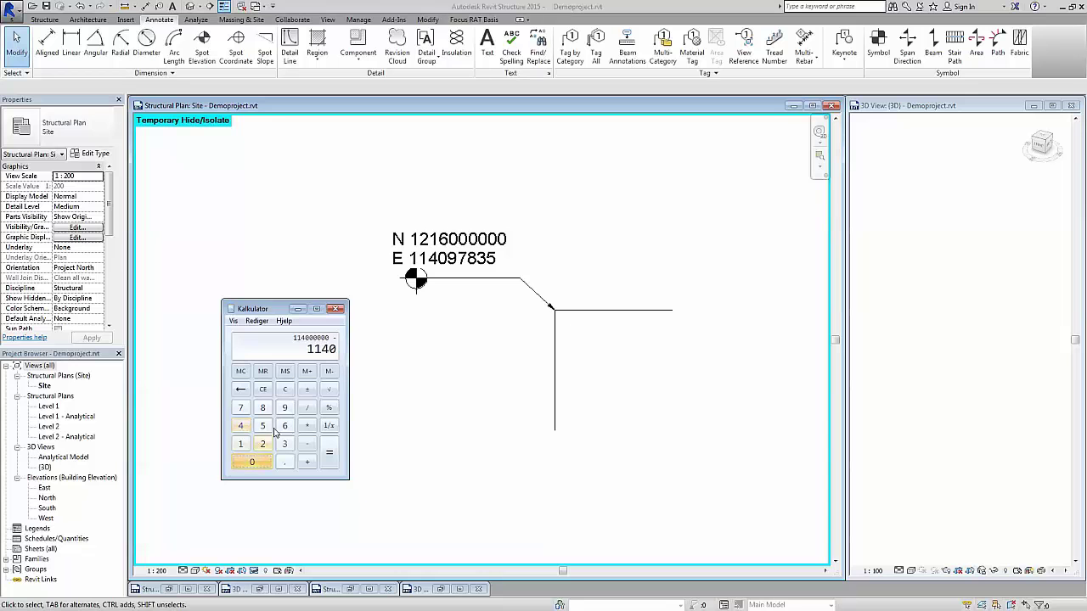
left_click(286, 409)
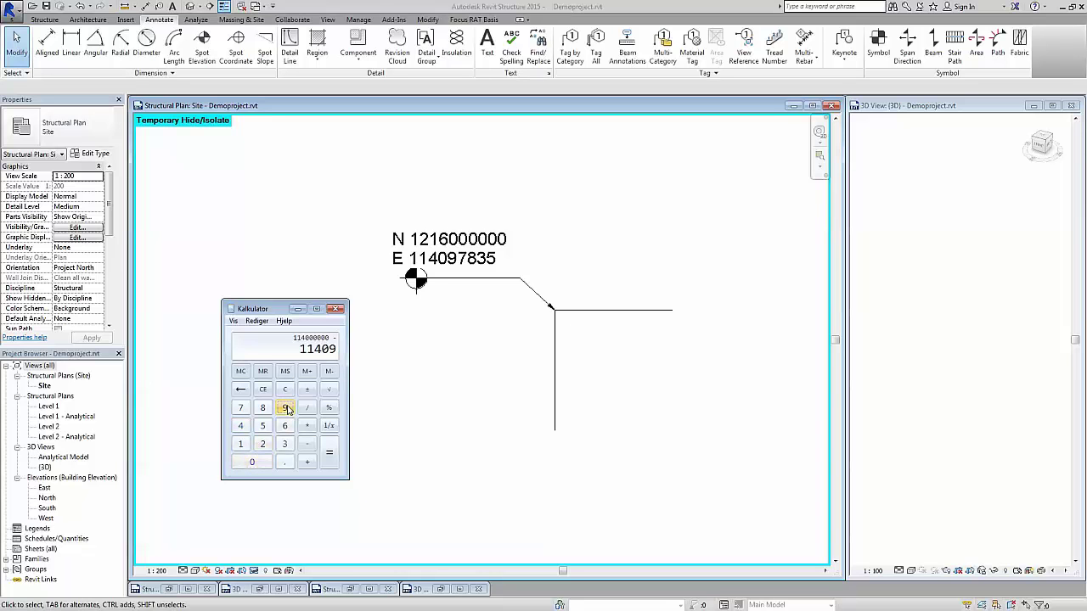
left_click(242, 411)
left_click(259, 411)
left_click(284, 445)
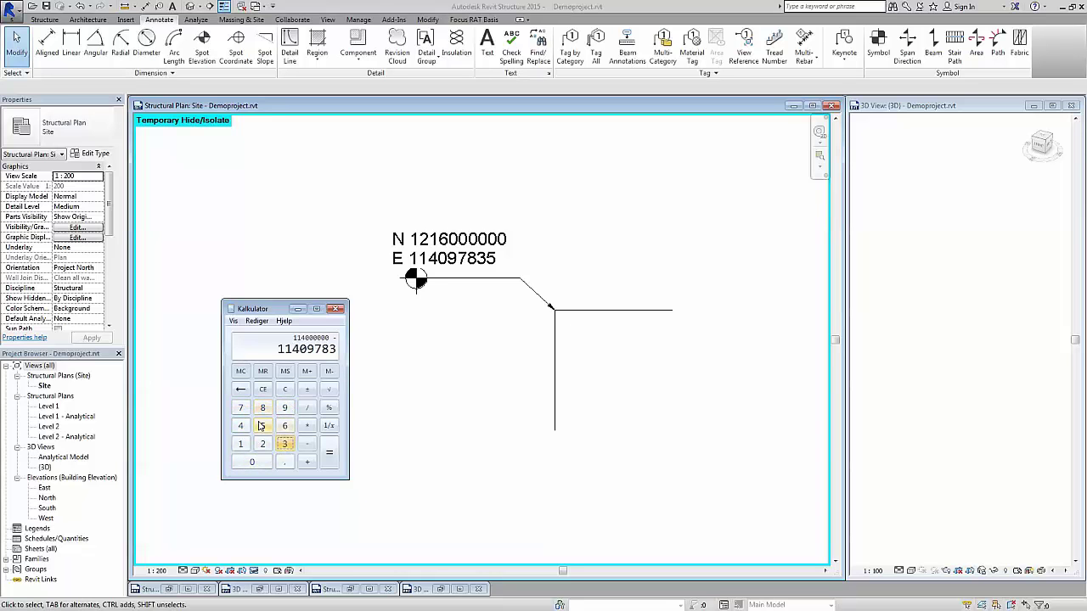
left_click(262, 426)
left_click(329, 460)
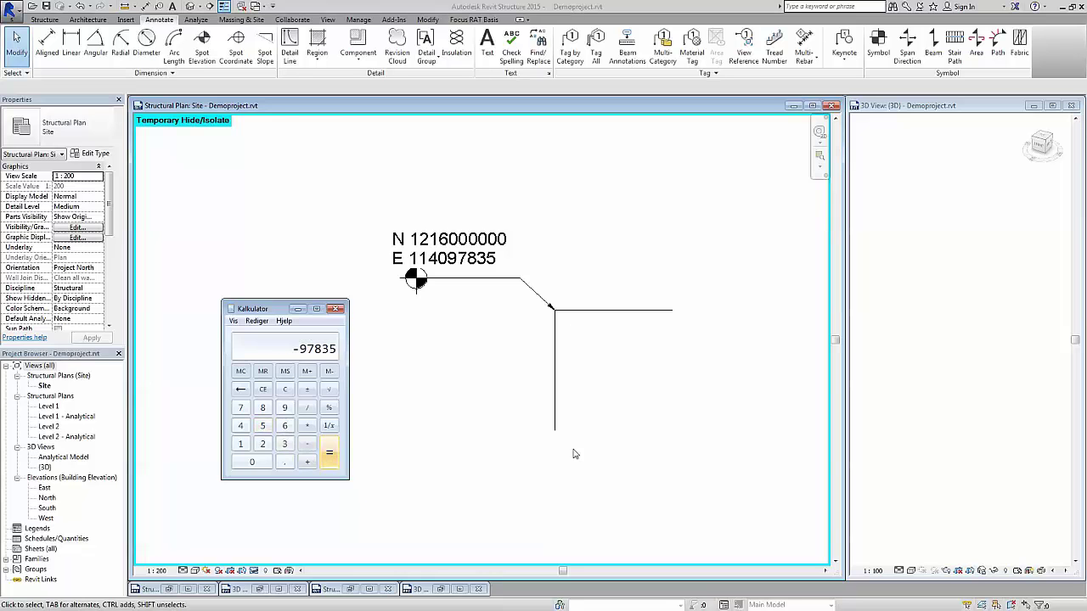
left_click(582, 362)
Select the coordinate tag and corner lines and move them 97835 horizontally.
left_click_drag(724, 458, 346, 195)
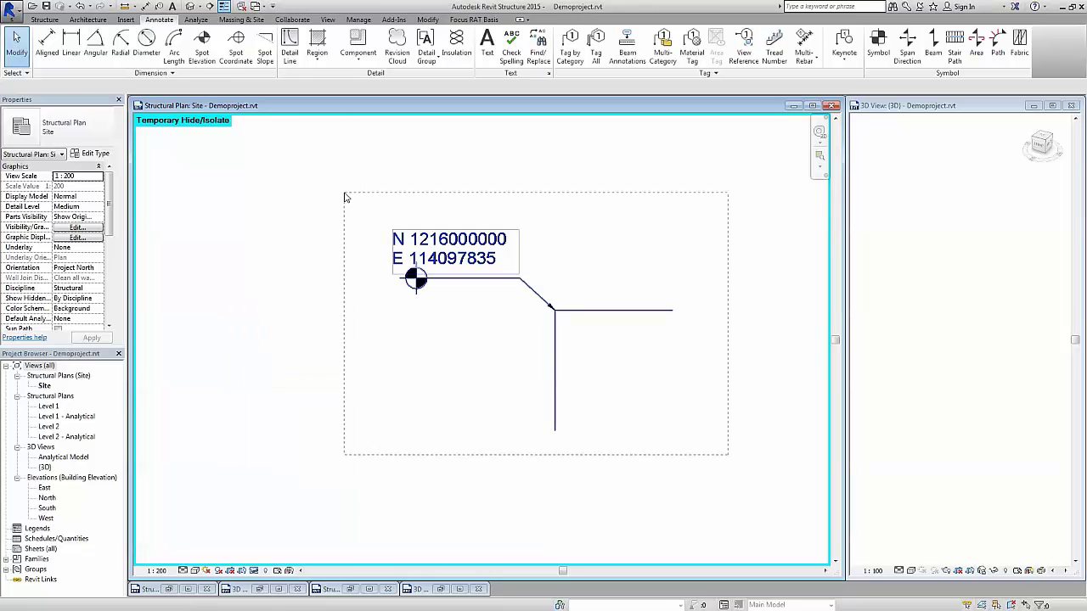
key("alt+Tab")
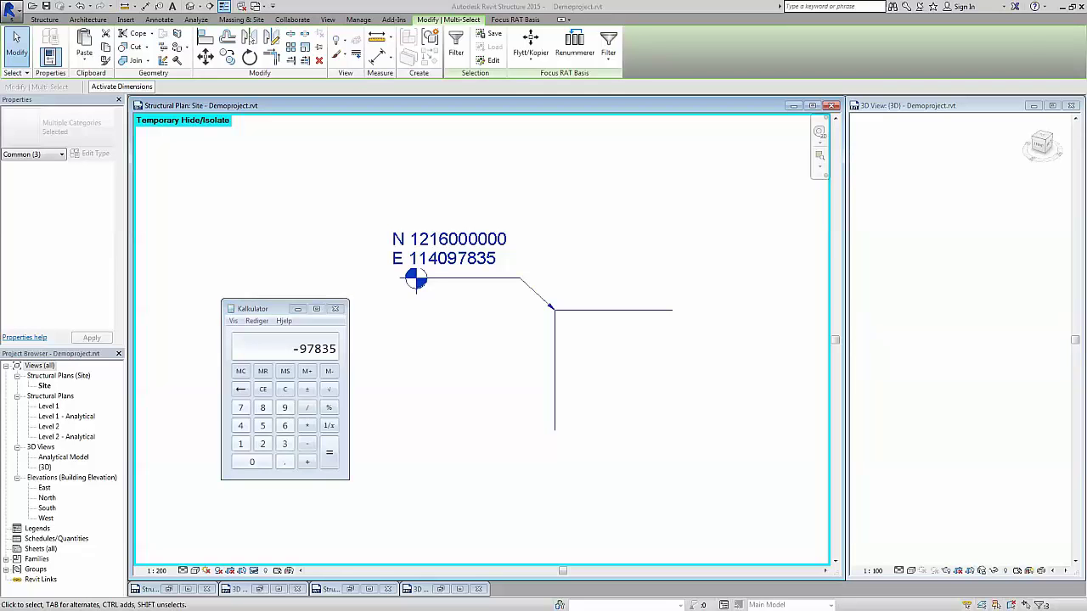
key("alt+Tab")
left_click(592, 400)
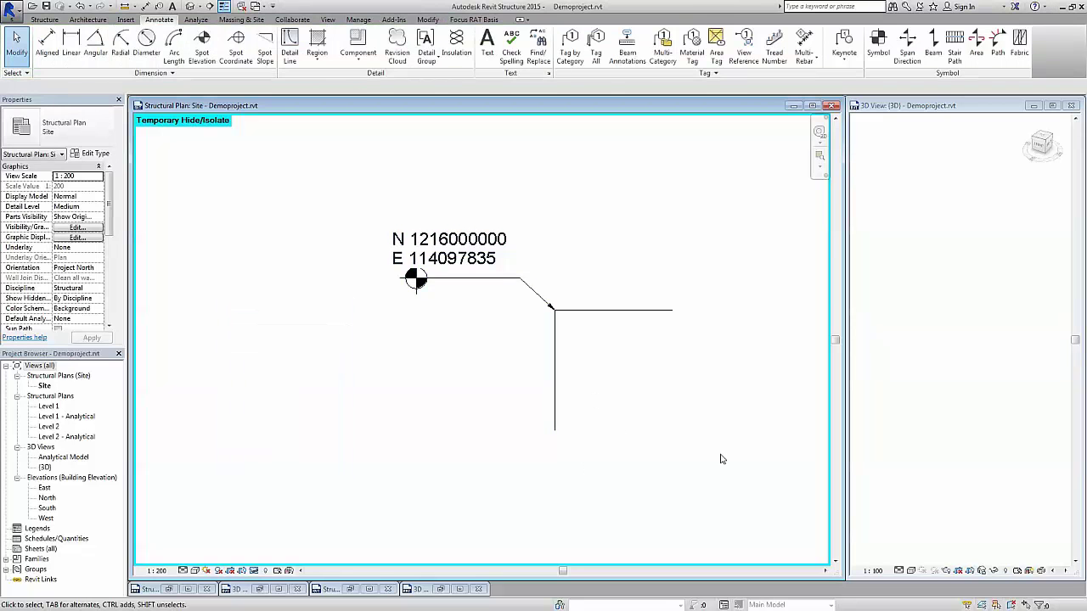
left_click_drag(723, 525, 308, 185)
key("v")
left_click(632, 340)
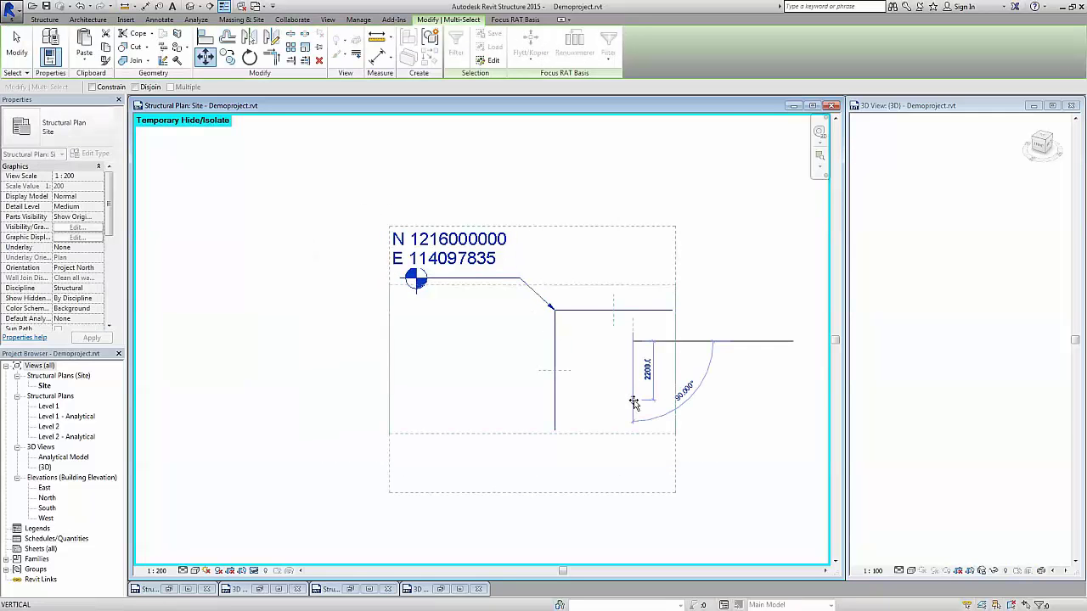
type("97835")
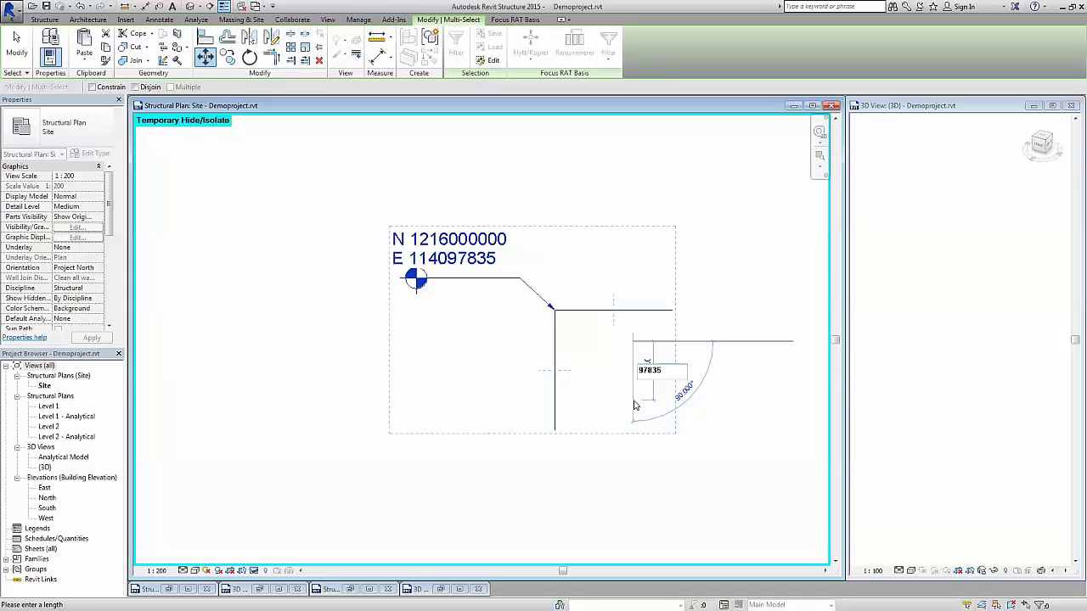
key("Return")
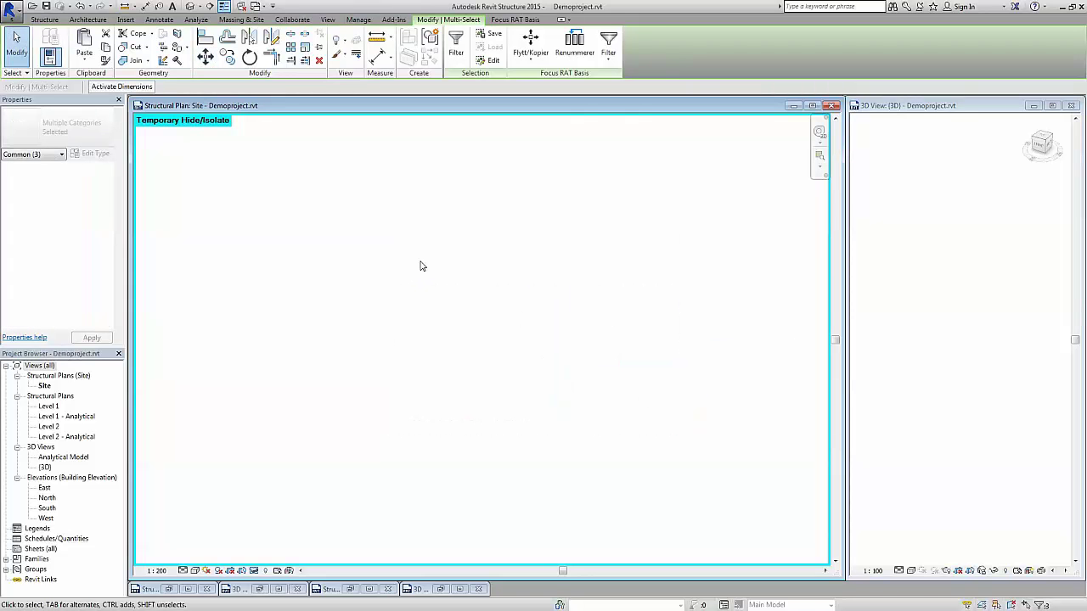
scroll(431, 488, "up", 5)
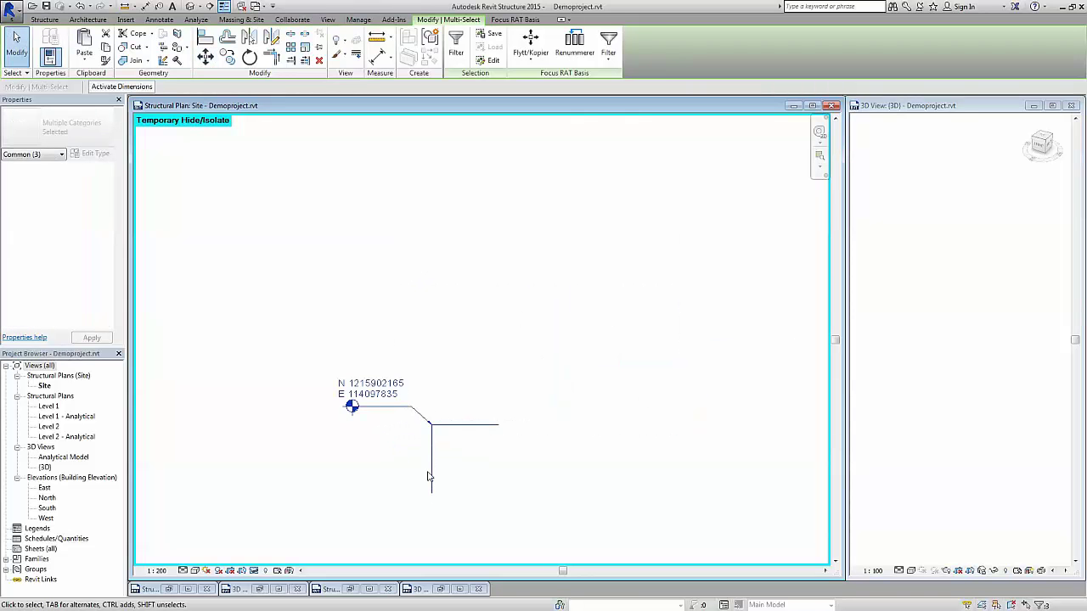
key("Escape")
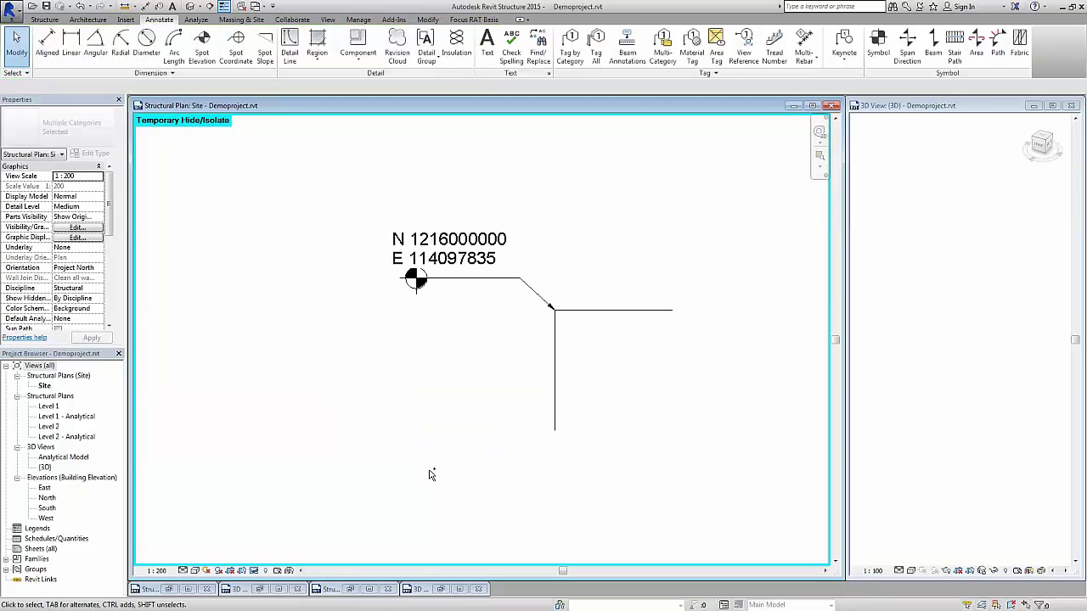
Repeat the 97835 move with MV on the site lines and tag so easting reads E 114000000.
left_click_drag(314, 193, 679, 442)
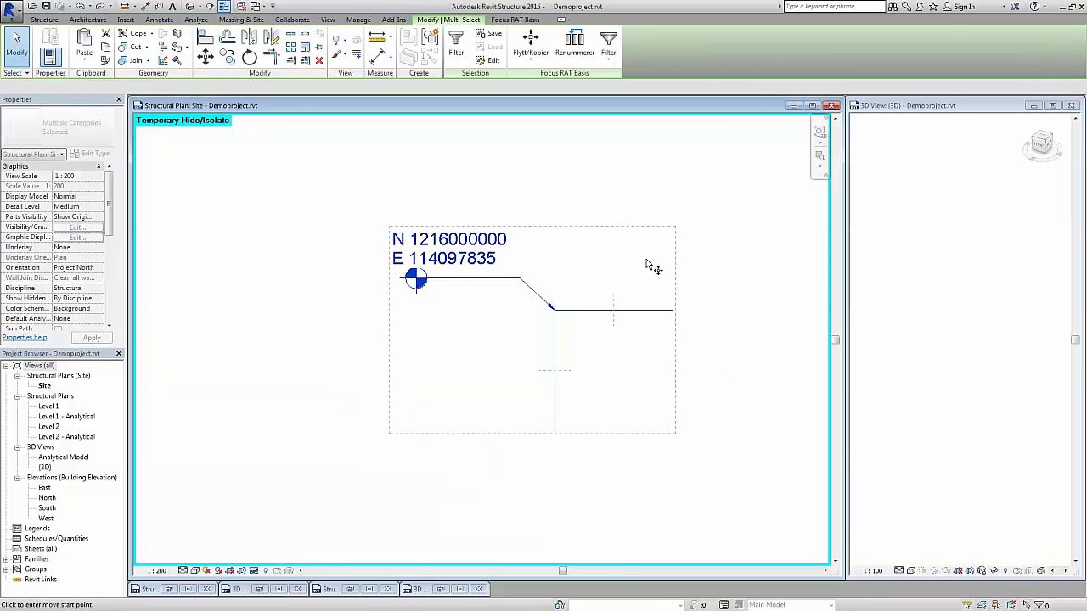
type("mv")
type("97835")
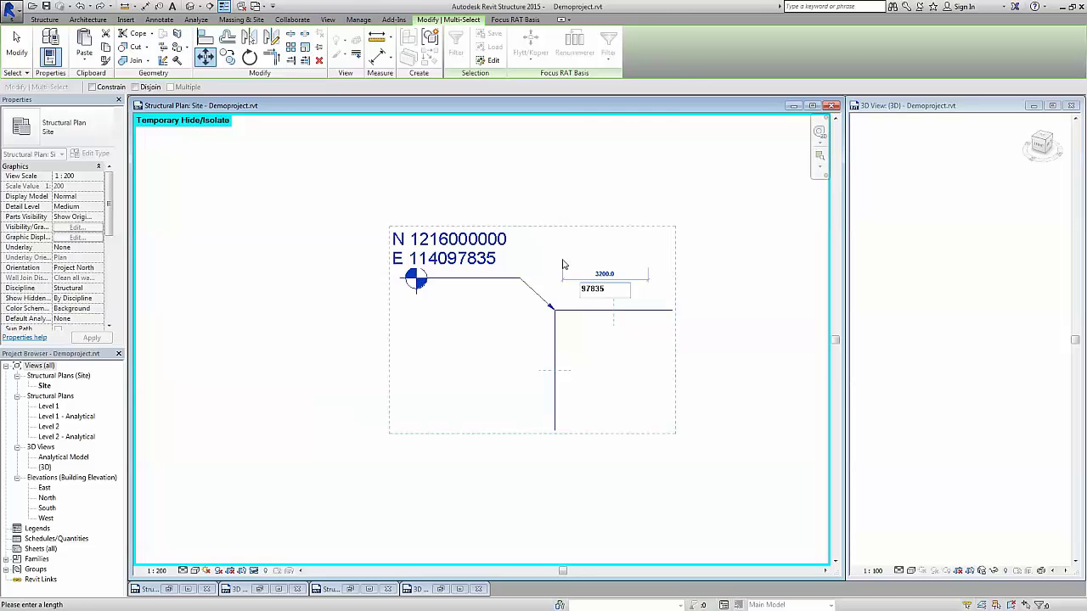
key("Return")
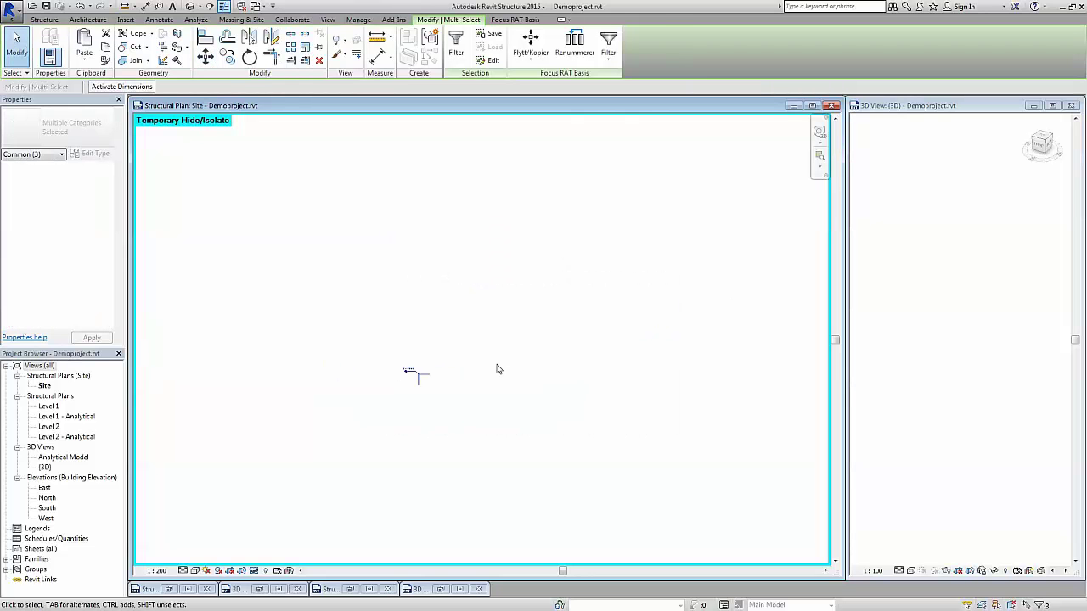
scroll(456, 340, "up", 5)
scroll(484, 297, "up", 4)
key("Escape")
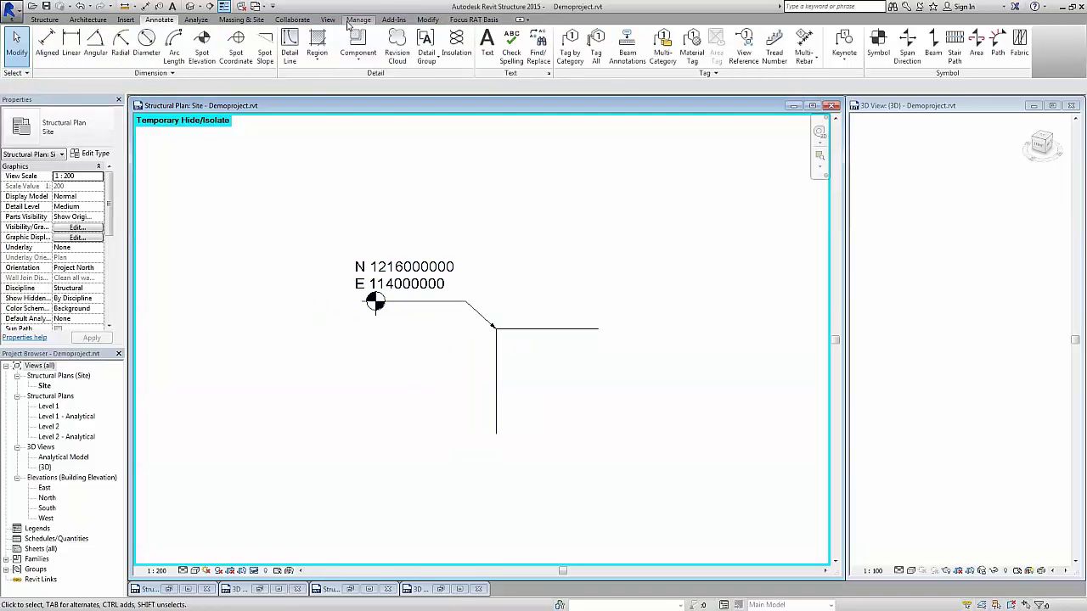
Reset Temporary Hide/Isolate and zoom the plan to fit.
left_click(253, 571)
left_click(289, 560)
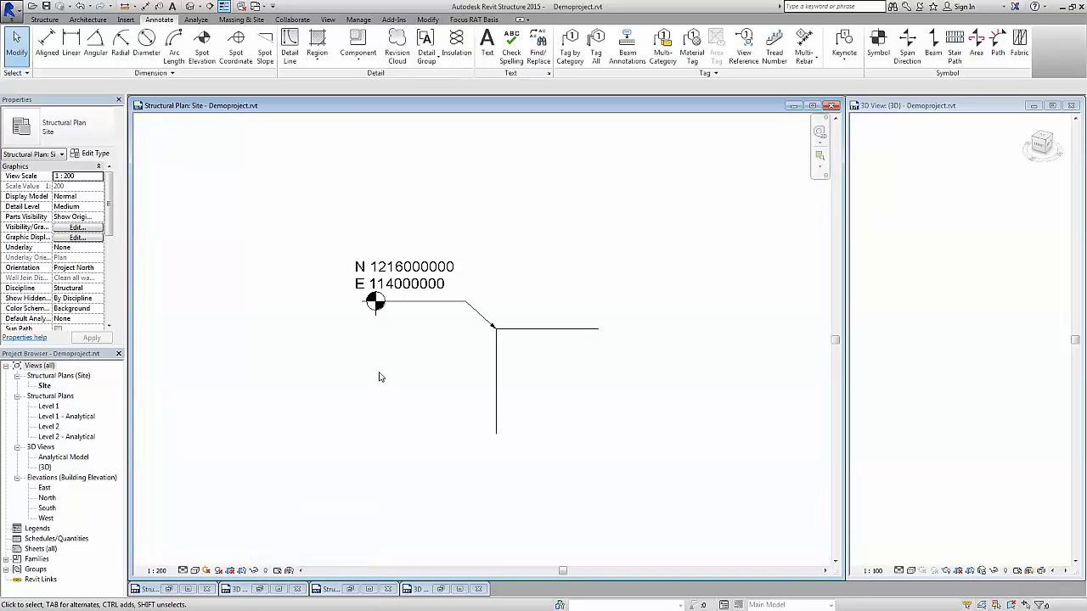
right_click(379, 374)
left_click(431, 485)
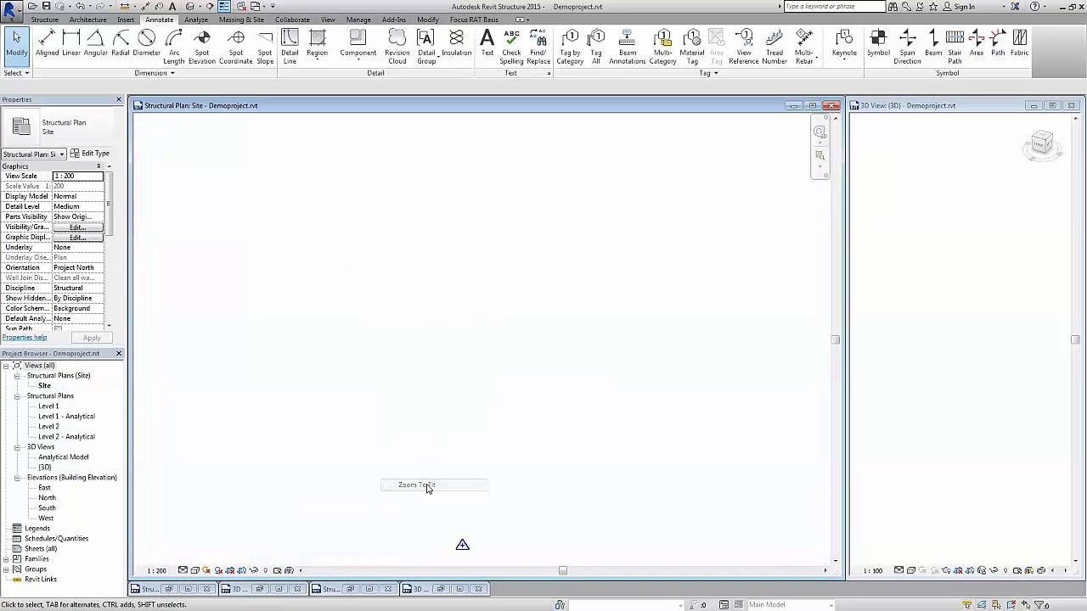
Delete the long diagonal reference lines and the small leftover line.
left_click(461, 542)
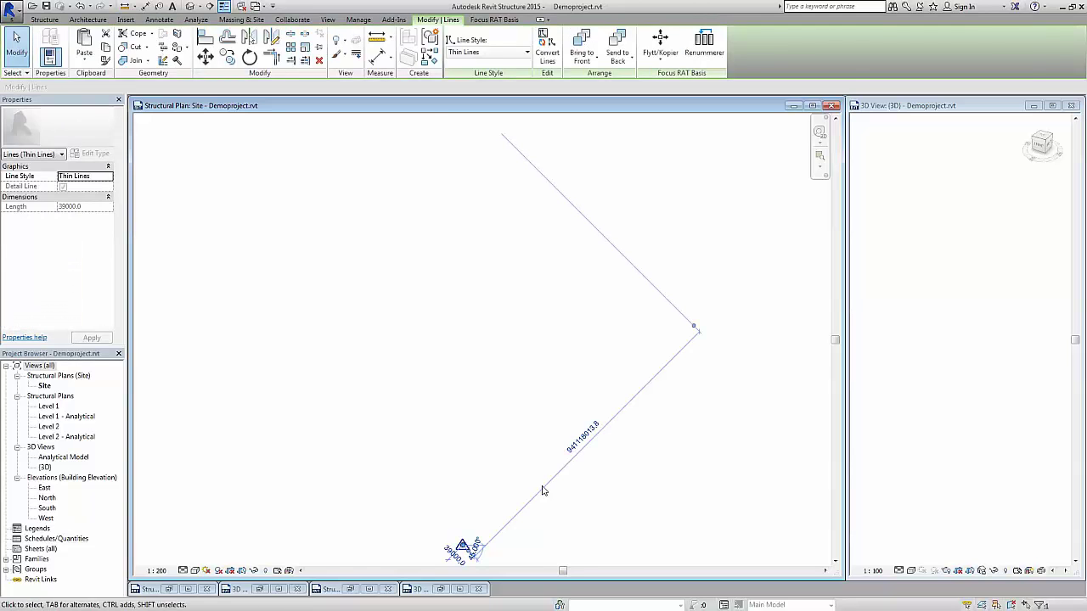
key("Delete")
left_click_drag(756, 381, 431, 122)
key("Delete")
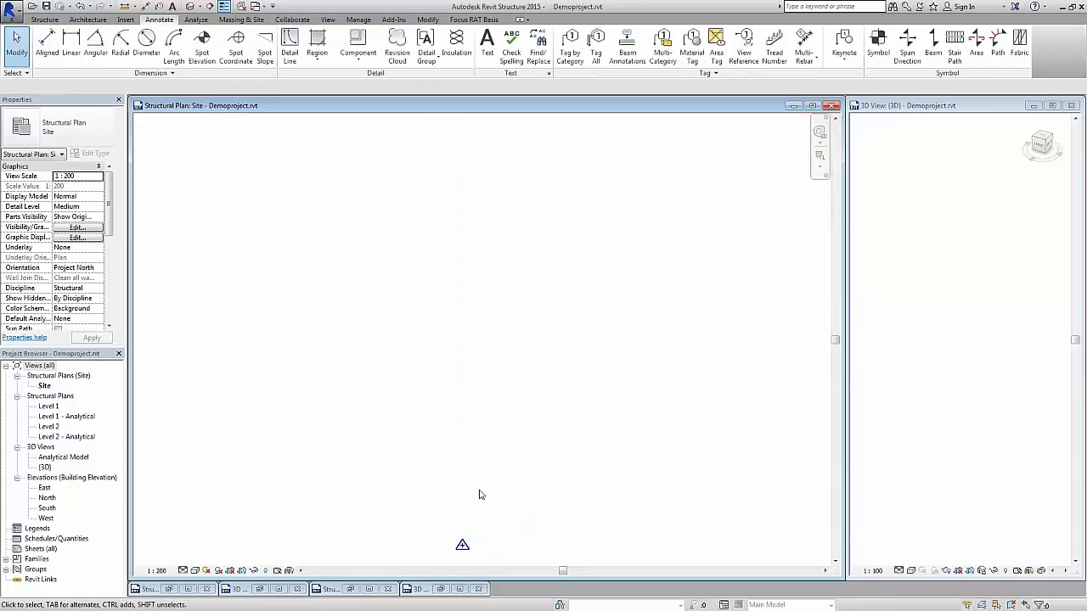
left_click(461, 545)
key("Delete")
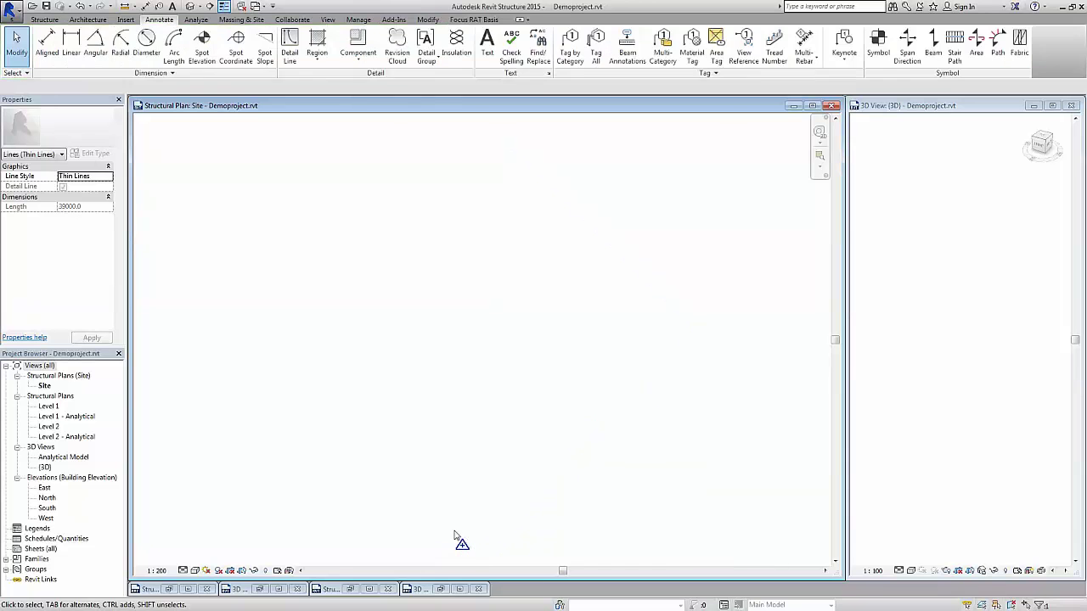
key("ctrl+z")
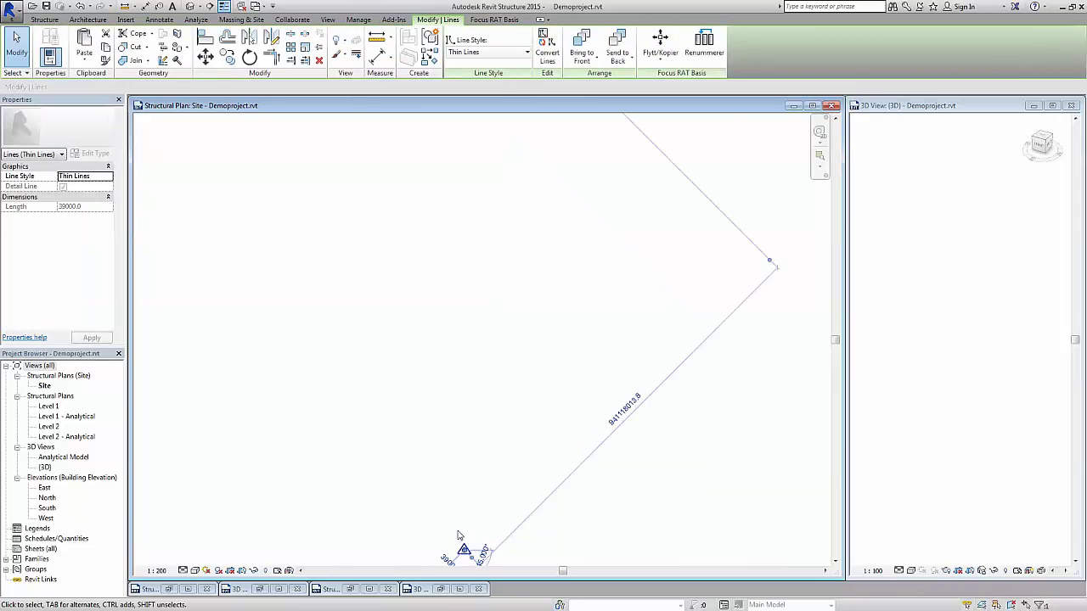
key("Delete")
Window-select and delete the 15 leftover elements across the plan.
left_click(465, 550)
key("m")
key("v")
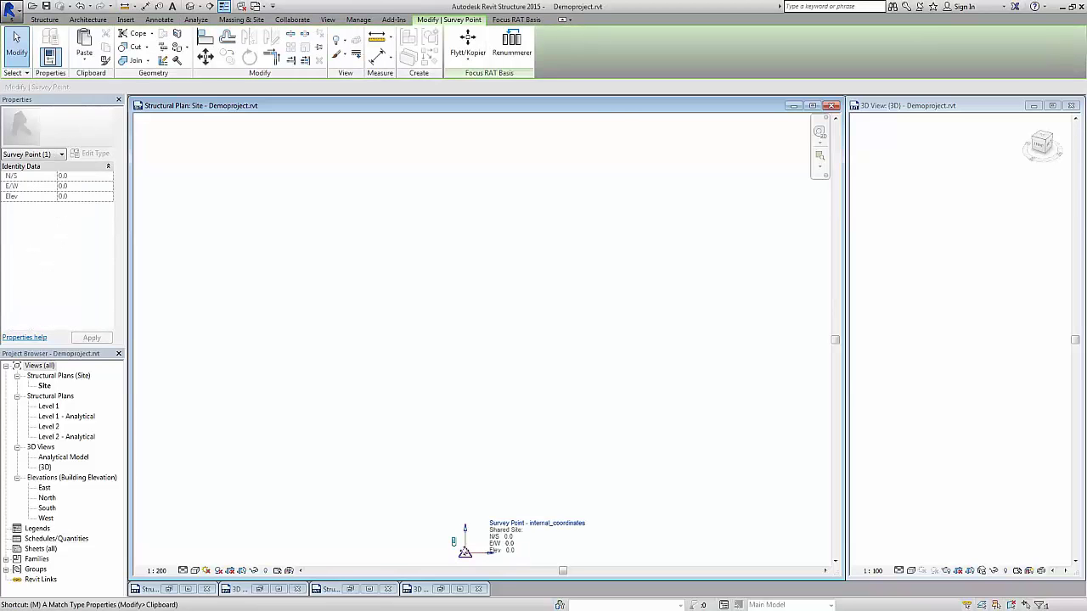
left_click(445, 551)
right_click(553, 180)
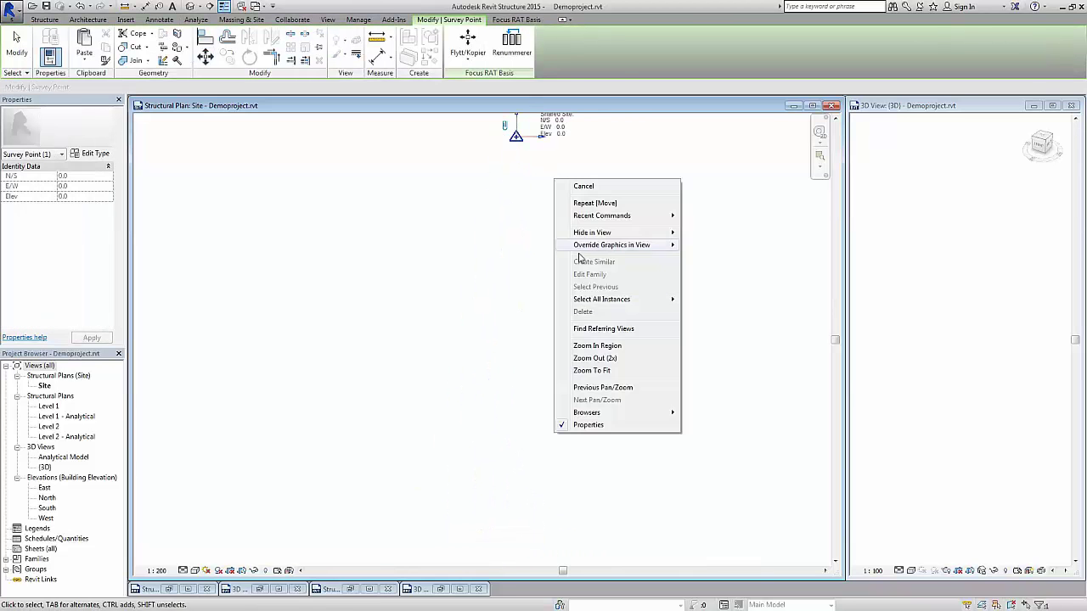
left_click(601, 371)
left_click_drag(741, 558, 570, 468)
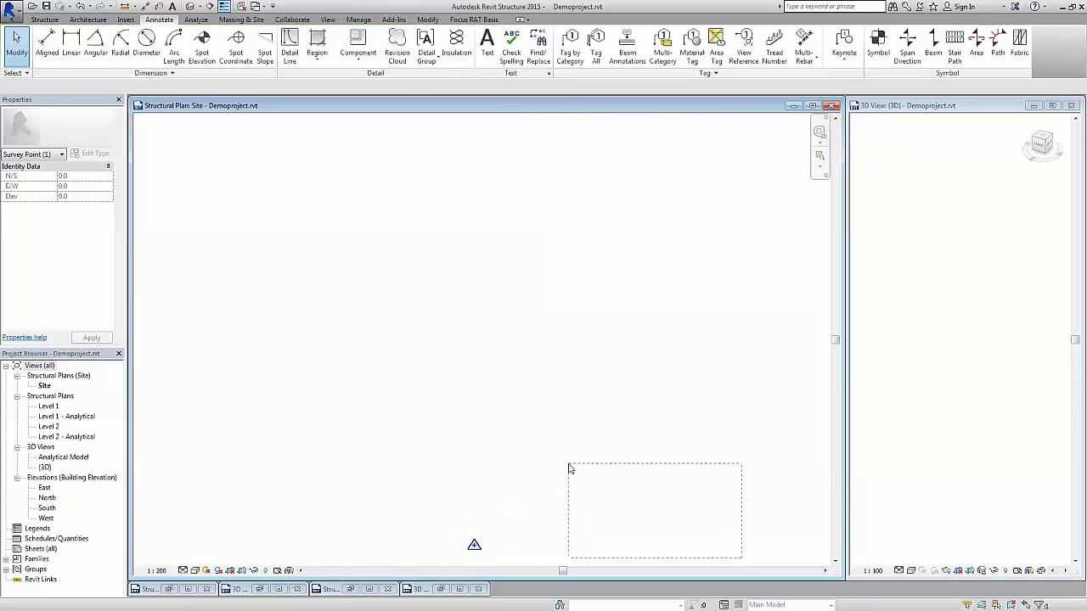
left_click_drag(295, 177, 292, 161)
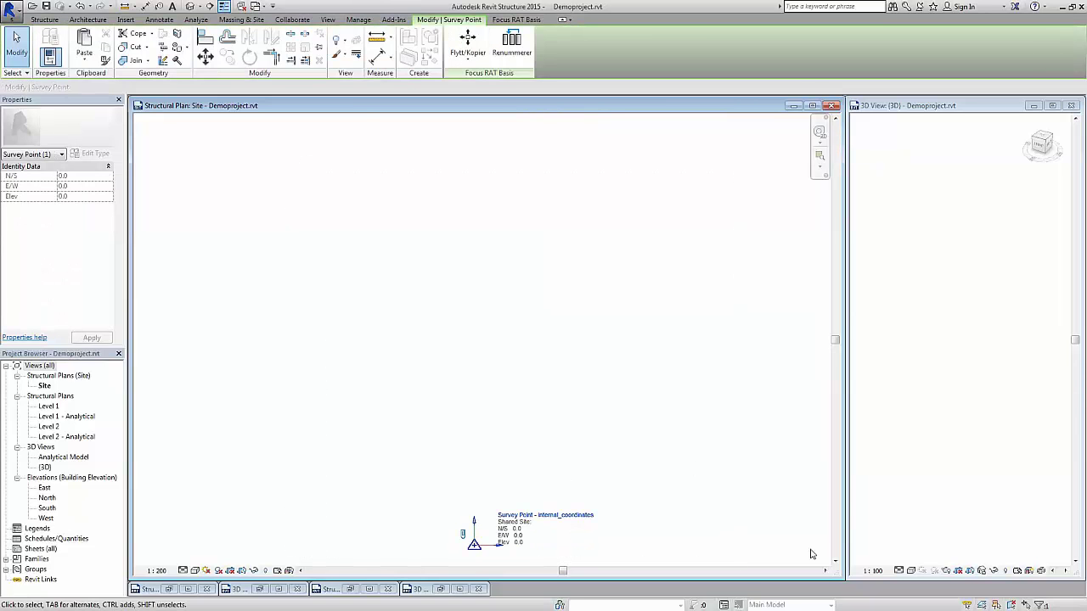
left_click_drag(696, 451, 365, 119)
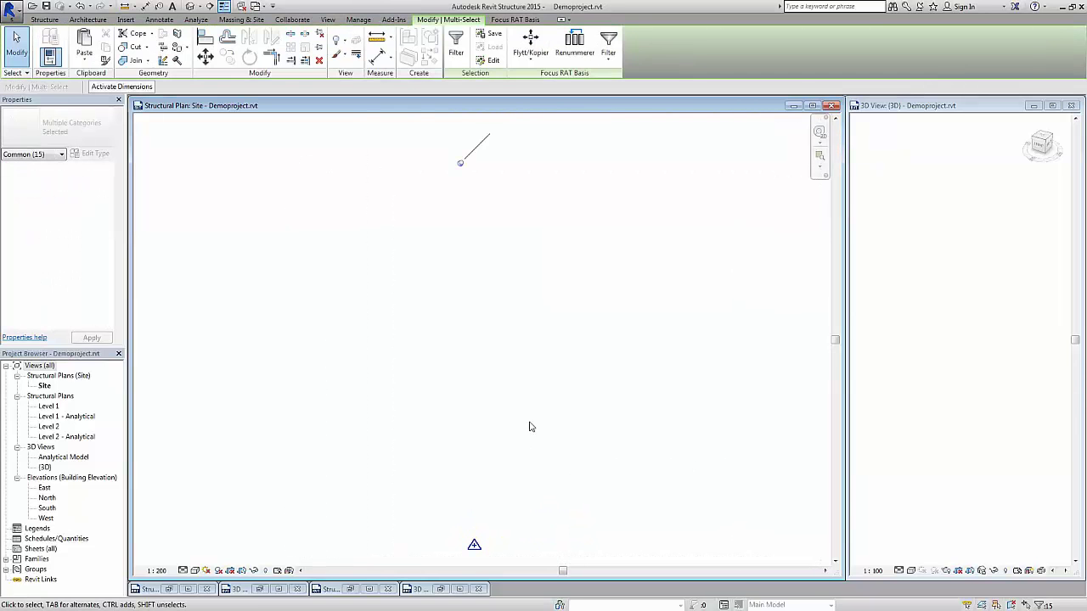
key("Delete")
Drag the survey point onto the corner where the site lines meet.
left_click(474, 545)
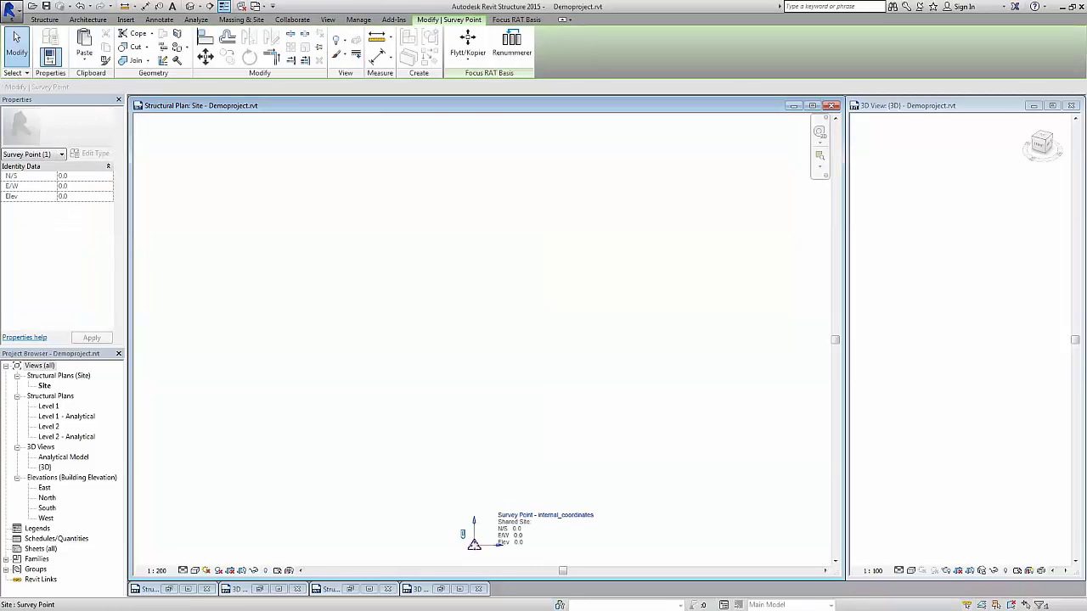
left_click_drag(474, 545, 471, 138)
right_click(539, 211)
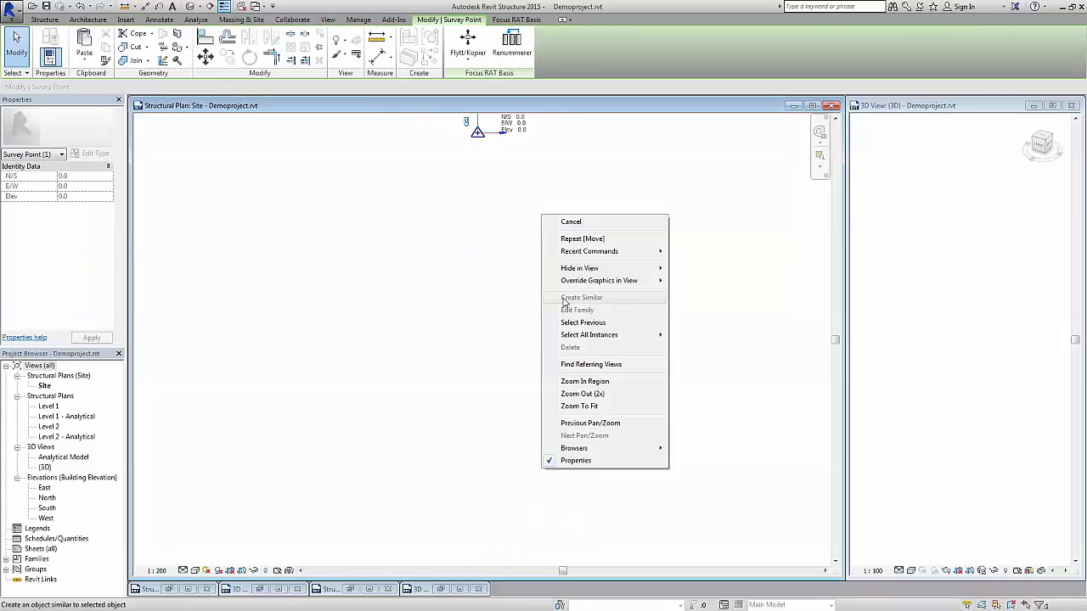
left_click(591, 406)
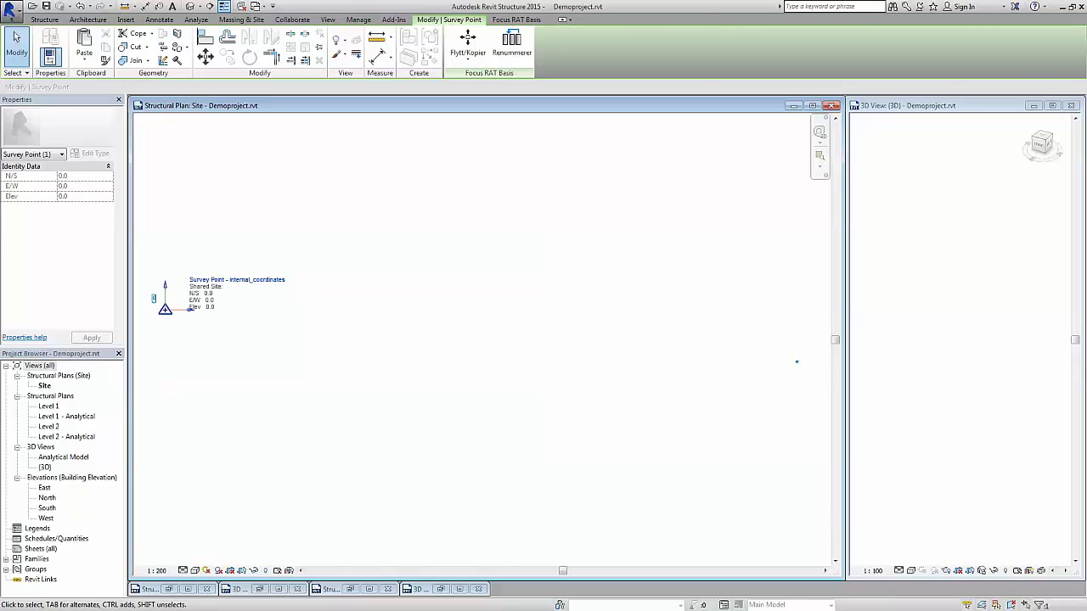
key("Escape")
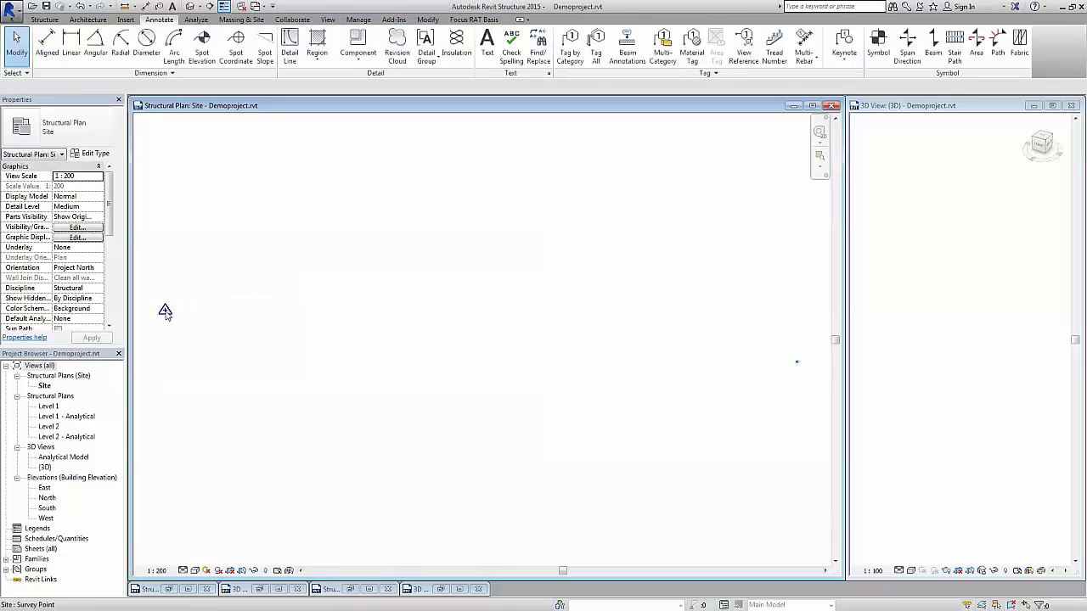
left_click(165, 312)
mouse_move(165, 312)
left_mouse_down()
mouse_move(761, 372)
mouse_move(692, 341)
left_mouse_up()
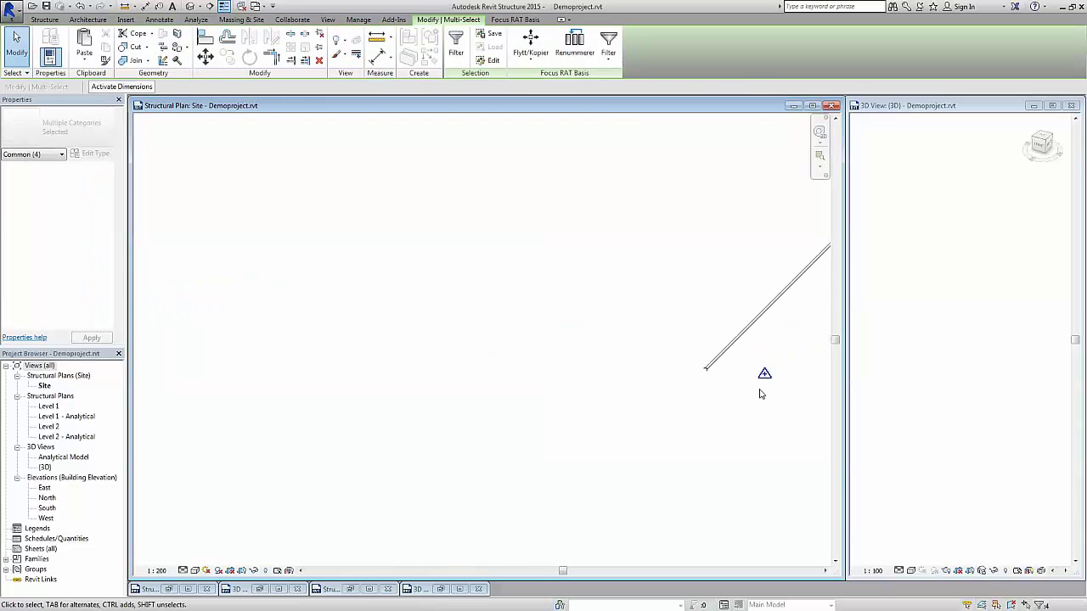
key("Escape")
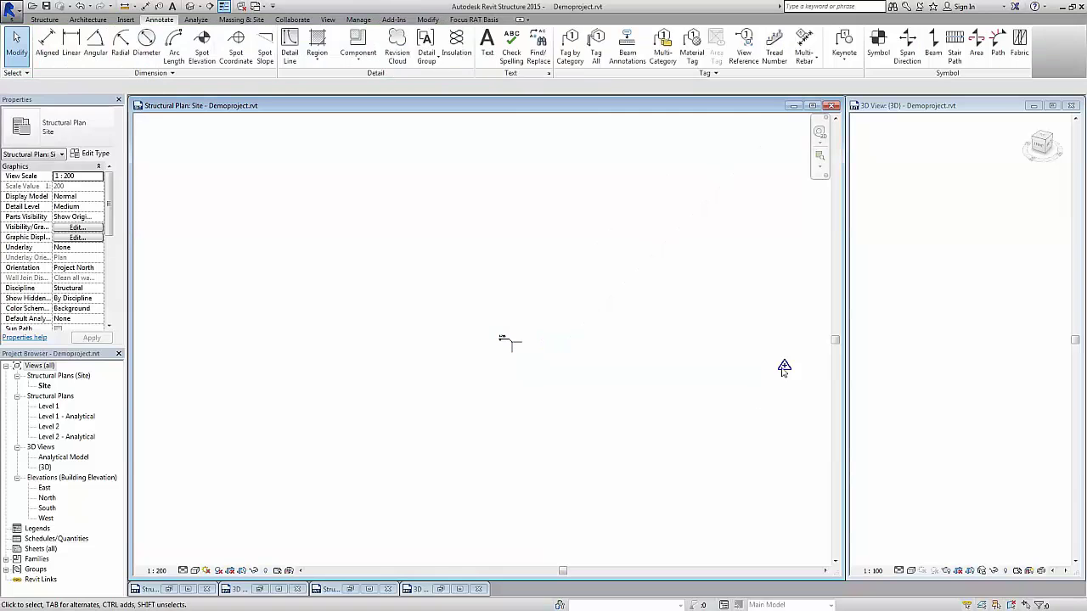
left_click_drag(784, 368, 512, 344)
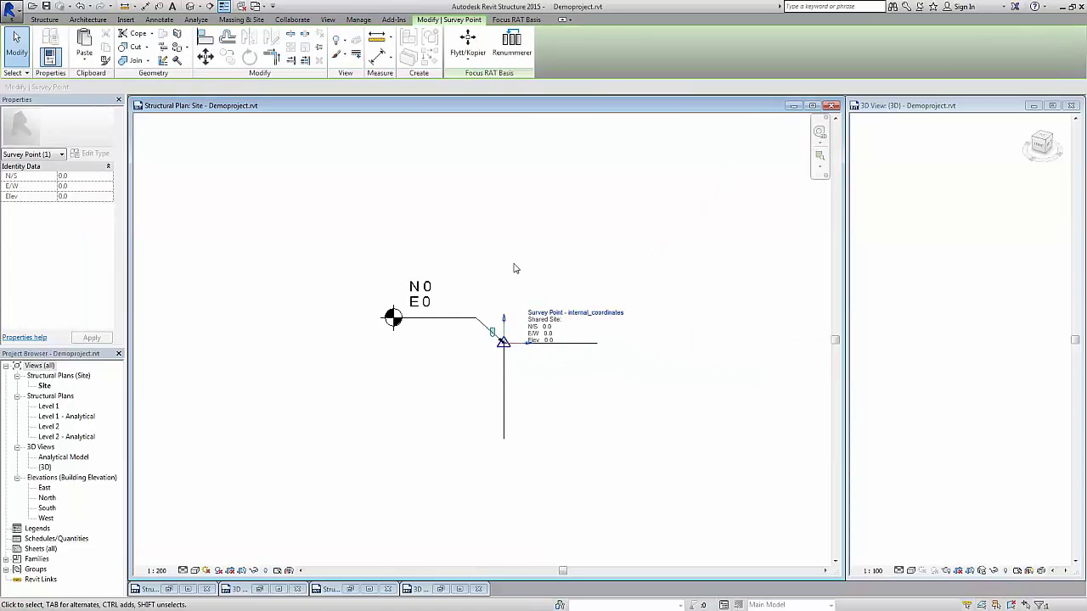
Start a spot coordinate with SC and cancel it.
key("Escape")
key("s")
key("c")
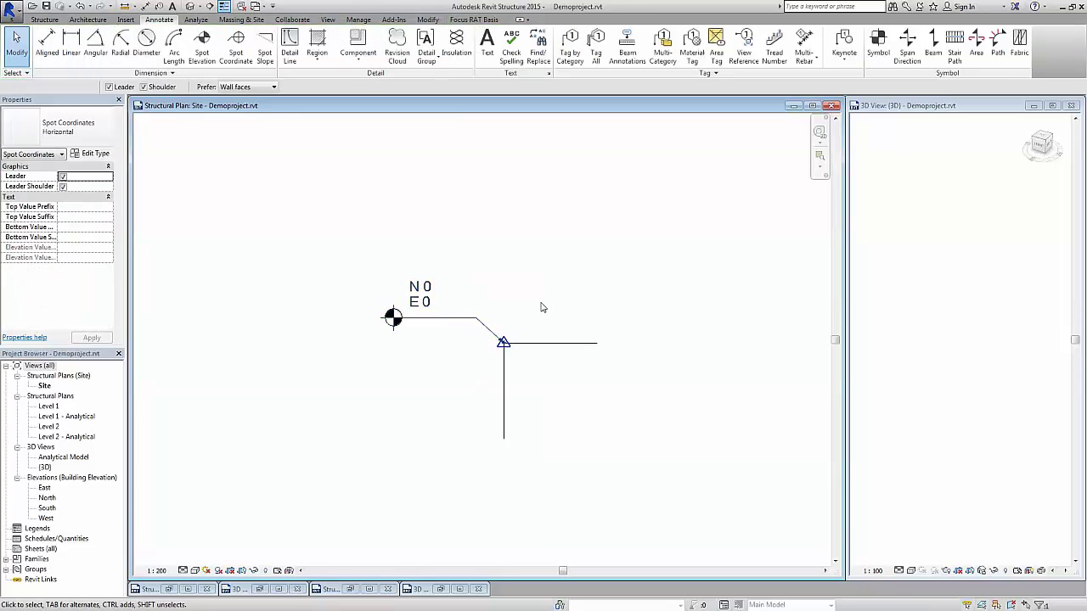
key("Escape")
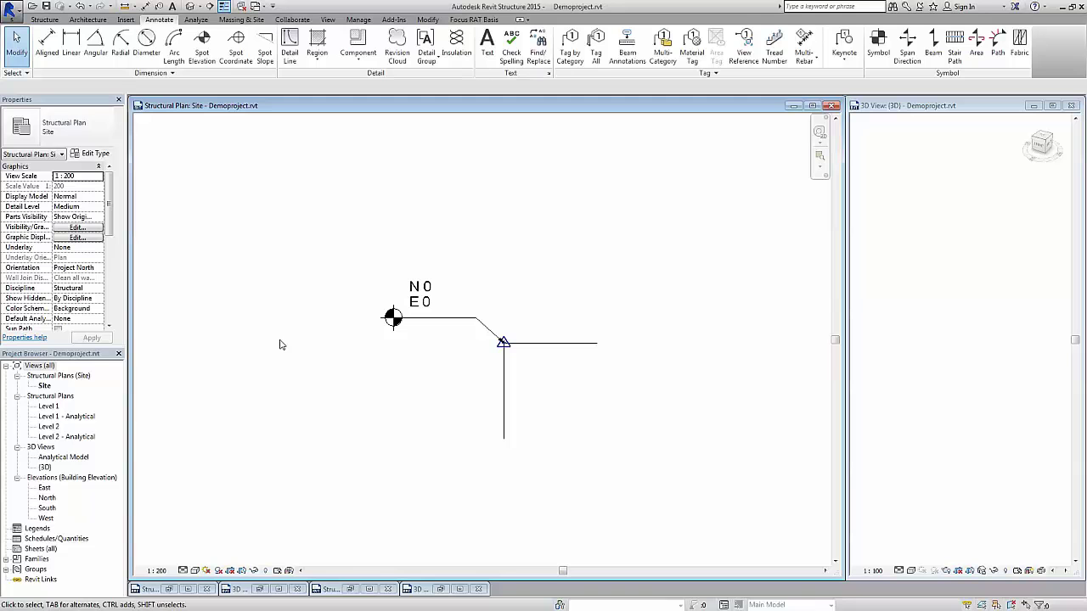
Make world_coordinates the current site in the Location, Weather and Site settings.
left_click(357, 19)
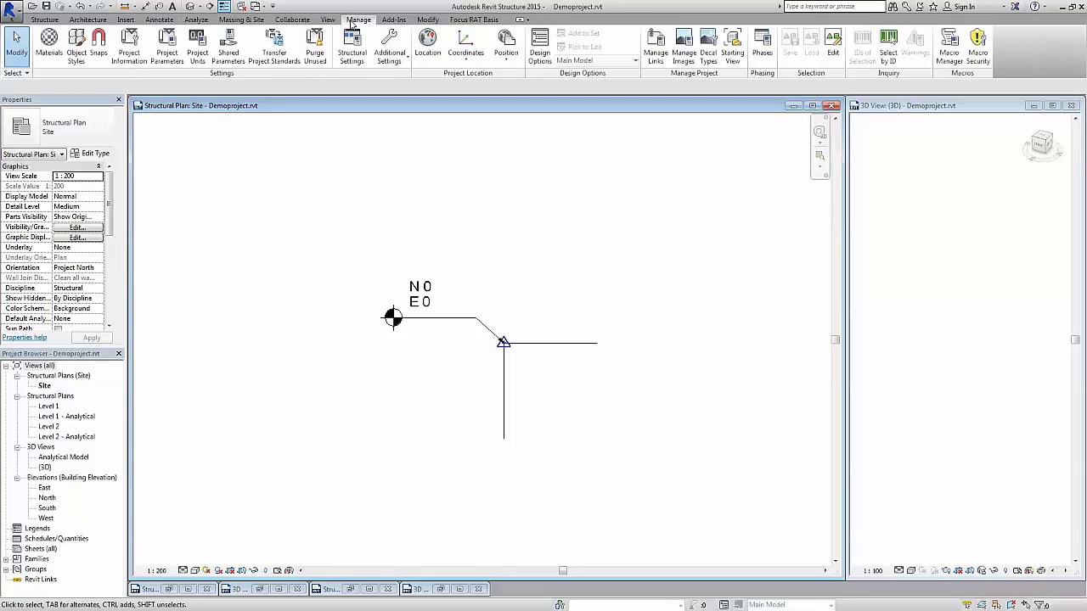
left_click(427, 51)
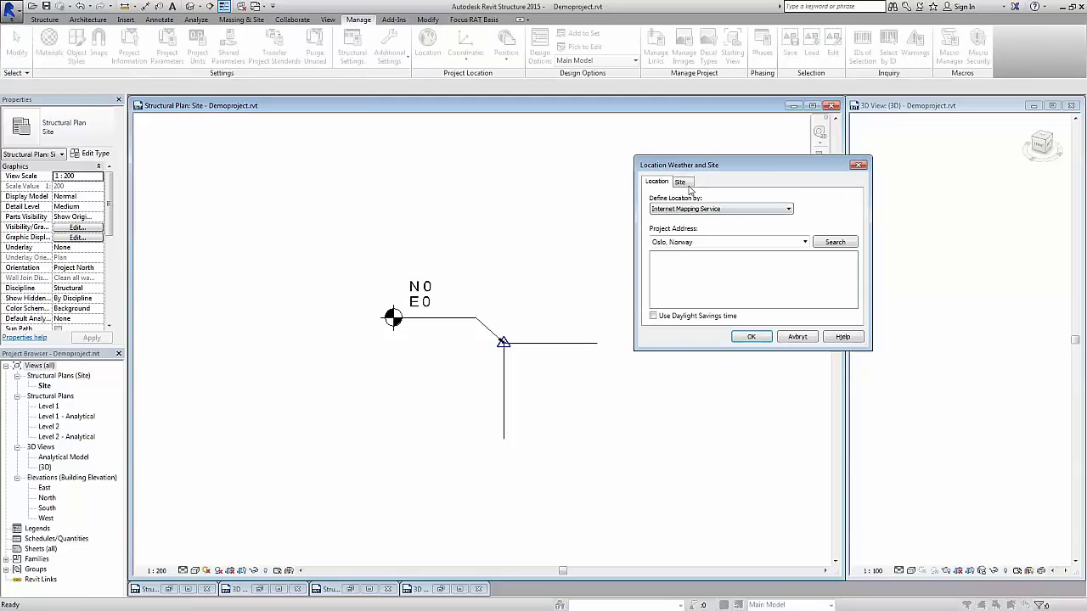
left_click(681, 182)
left_click(692, 241)
left_click(823, 285)
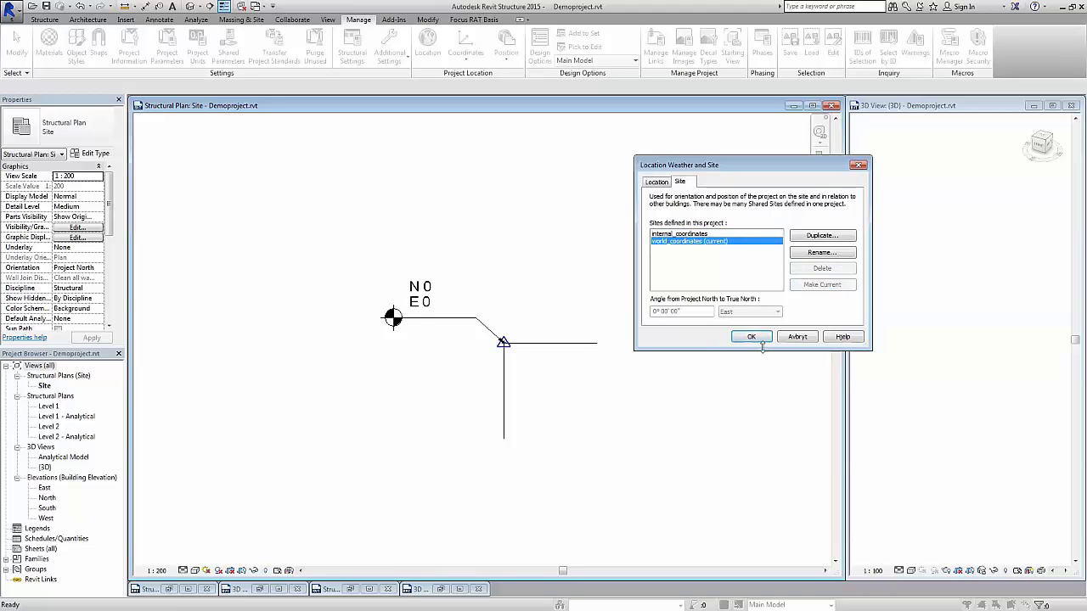
left_click(751, 337)
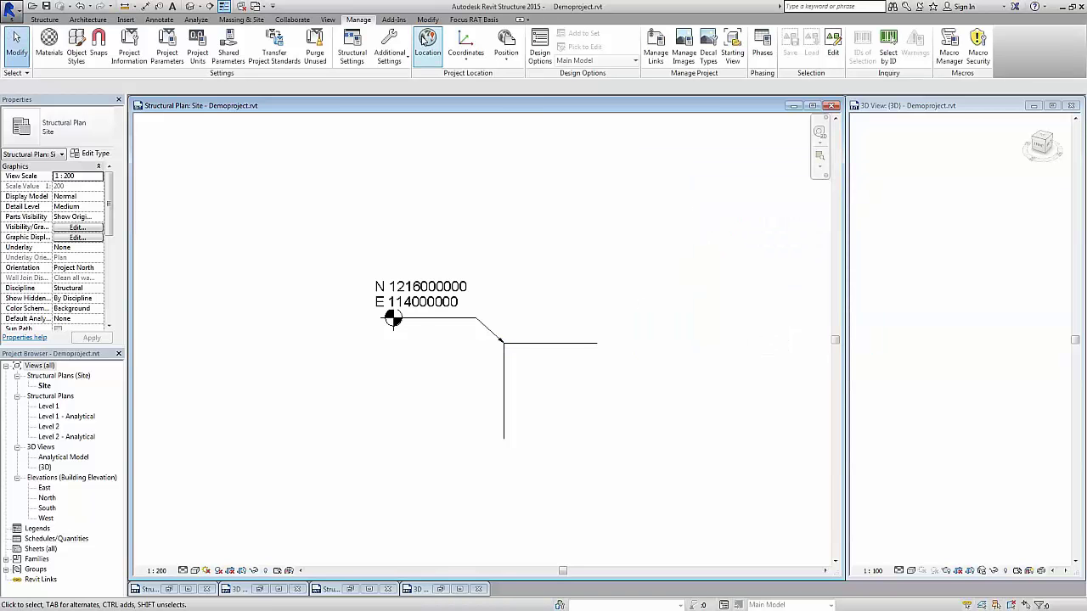
Switch the current shared site to internal_coordinates and zoom the plan to fit.
left_click(427, 51)
left_click(688, 184)
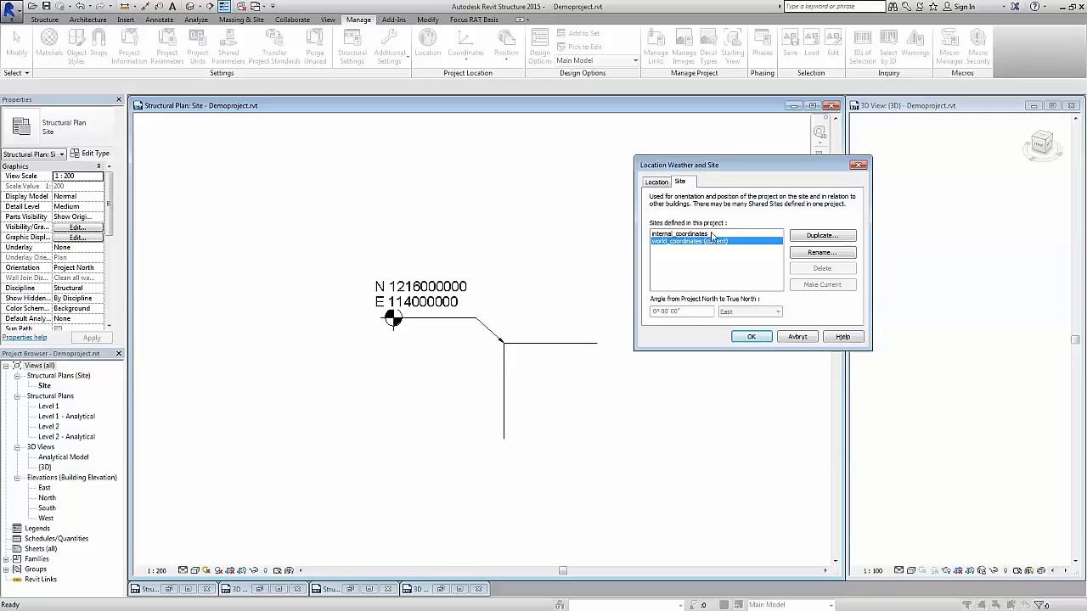
left_click(712, 234)
left_click(817, 287)
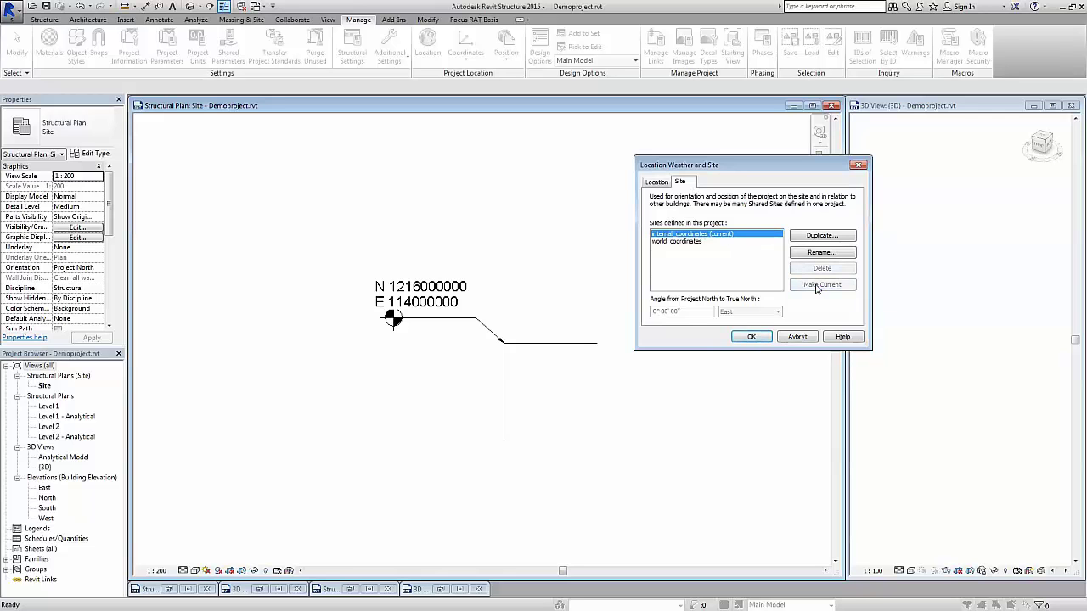
left_click(767, 334)
right_click(481, 229)
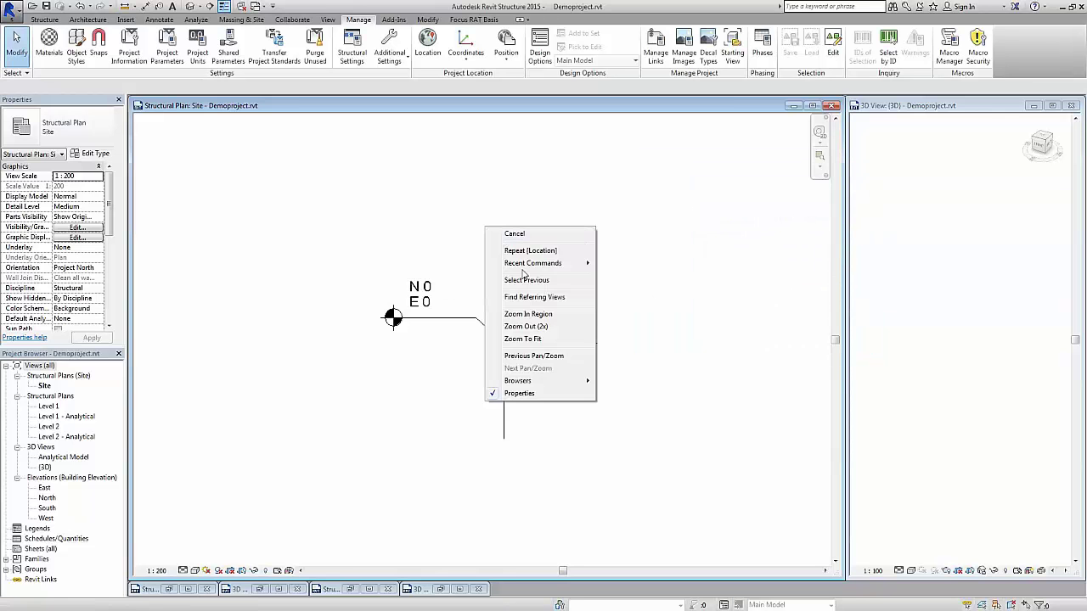
left_click(547, 341)
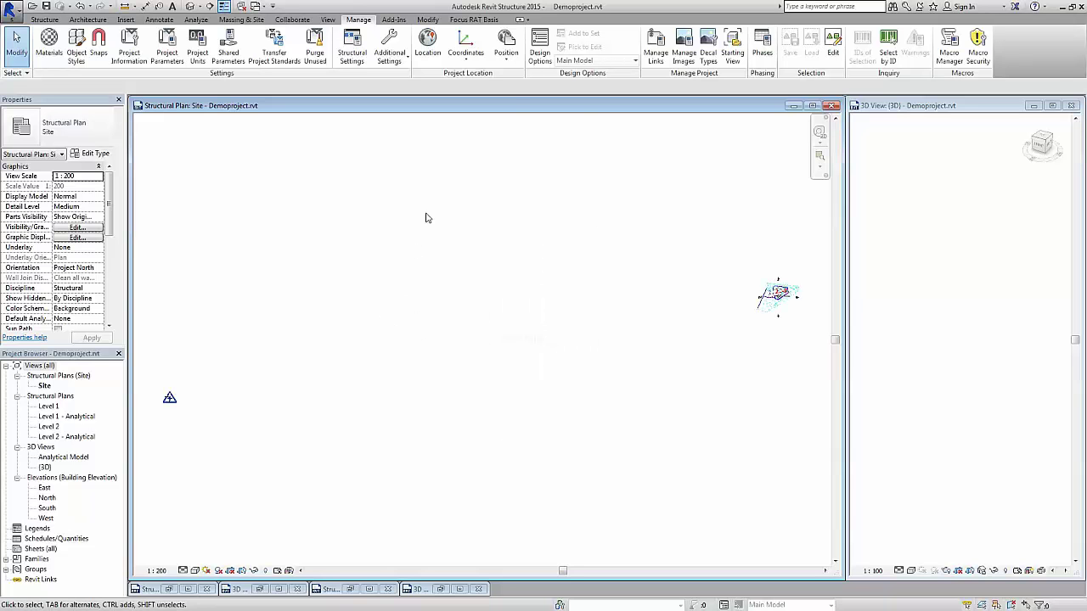
Recheck the site list, zoom to fit, and make internal_coordinates current again.
left_click(428, 42)
left_click(681, 182)
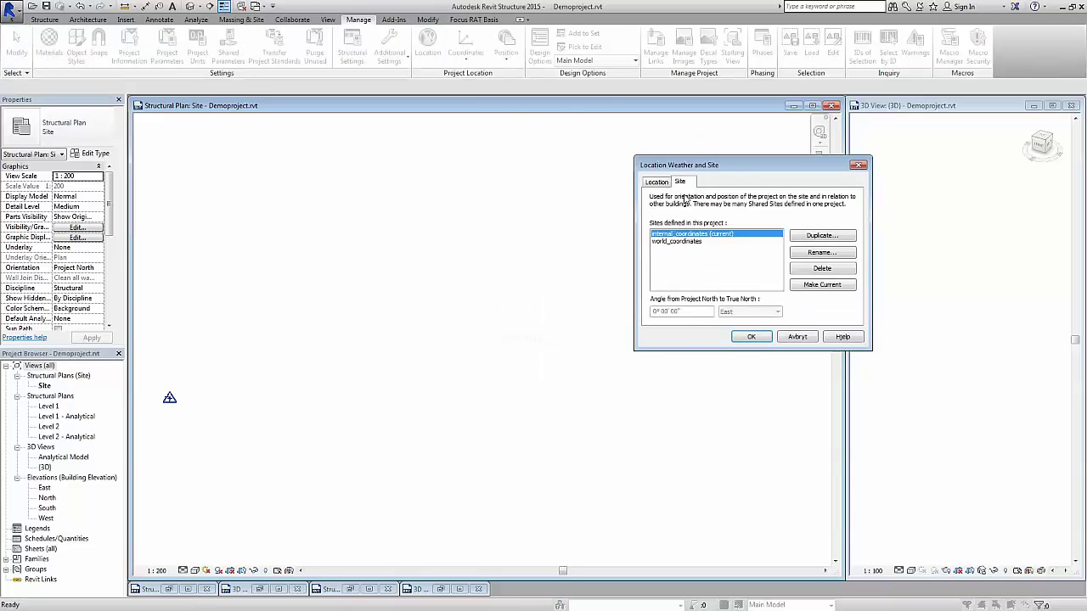
left_click(751, 337)
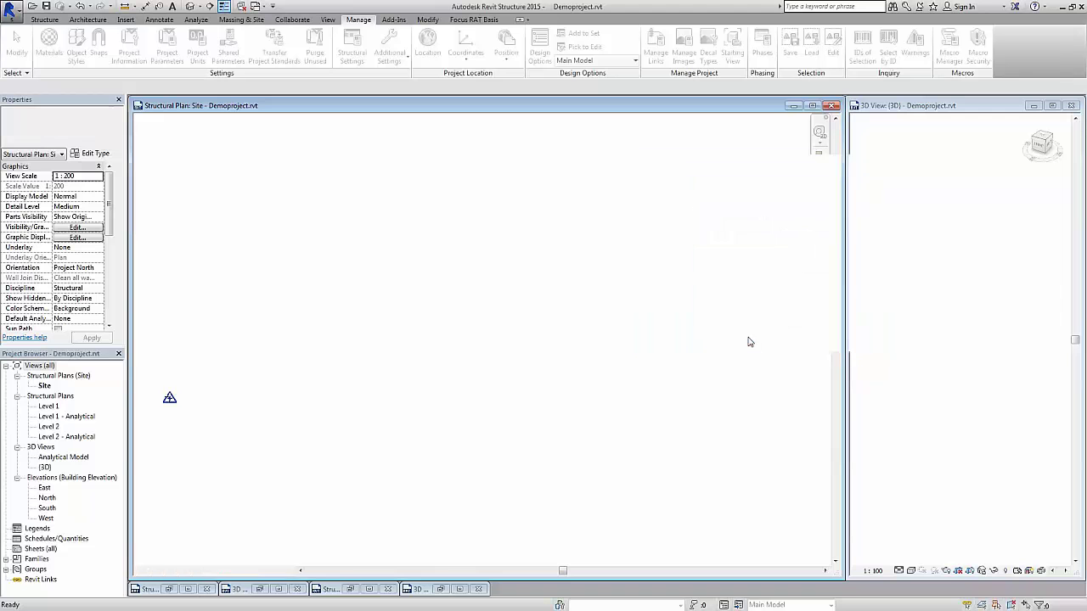
right_click(451, 243)
left_click(538, 355)
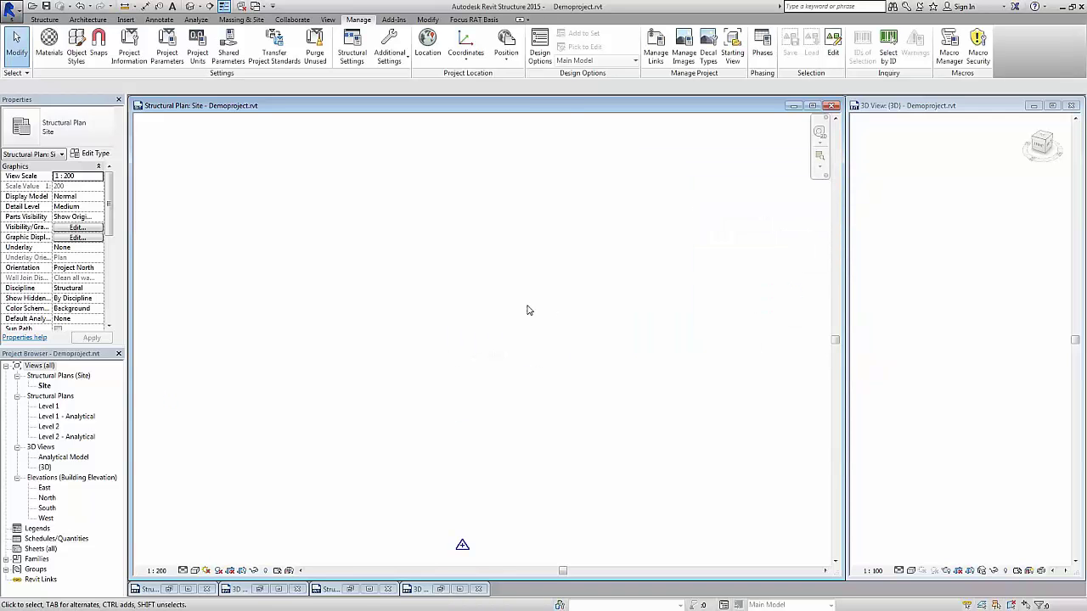
left_click(427, 43)
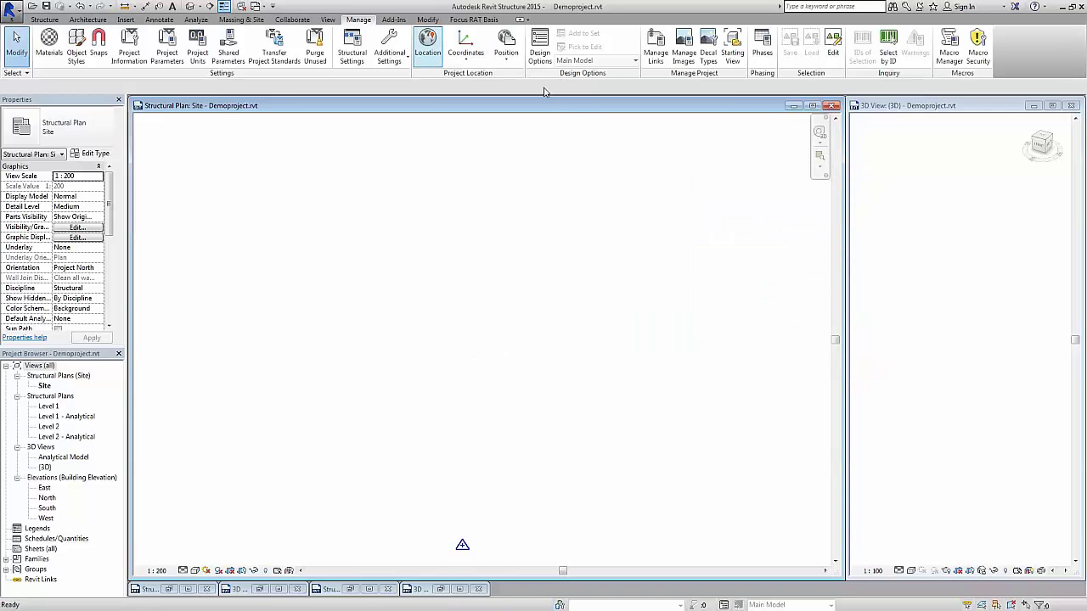
left_click(682, 181)
left_click(679, 233)
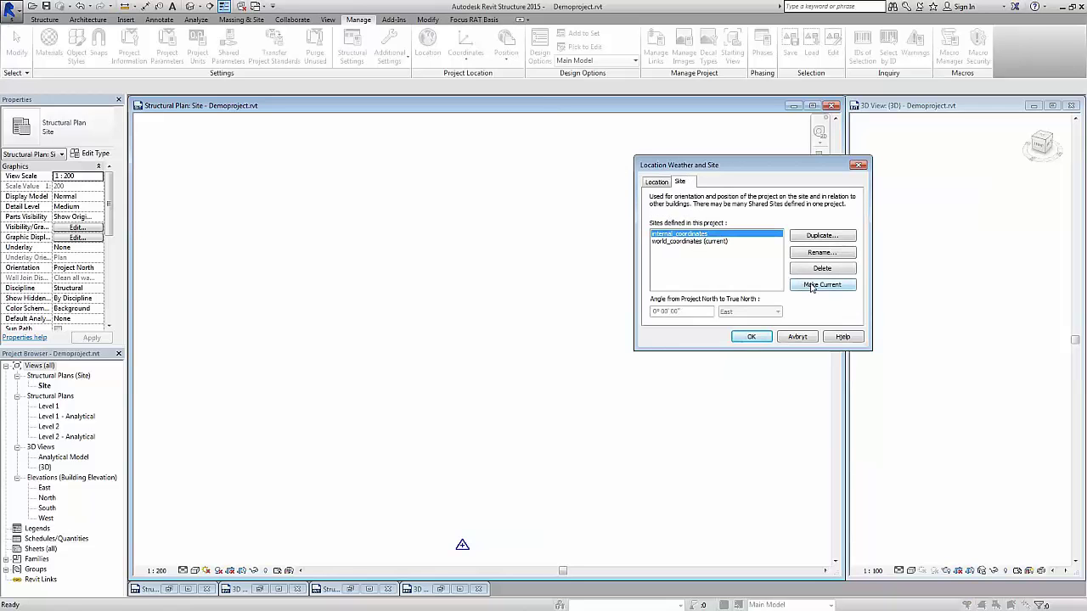
left_click(814, 286)
left_click(753, 337)
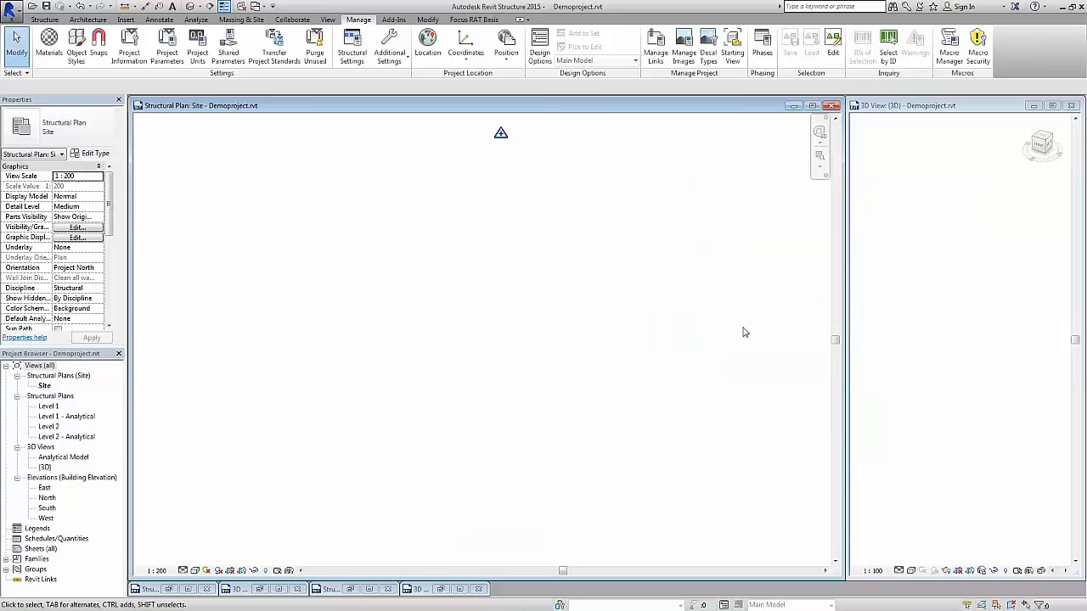
Zoom the Site plan to fit, check the base and survey points, then fit the 3D view.
right_click(521, 179)
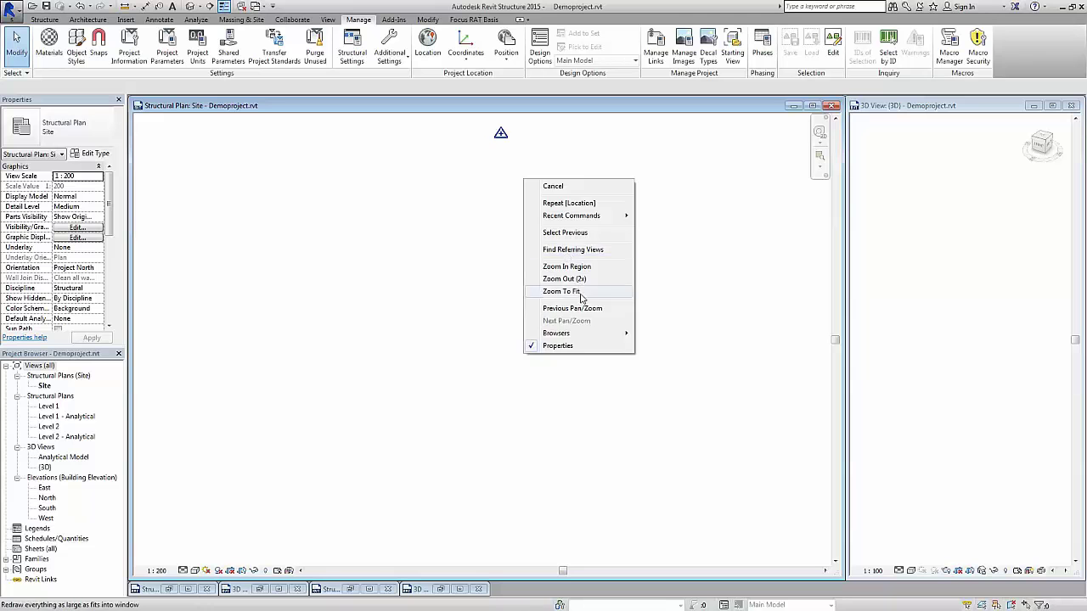
left_click(561, 279)
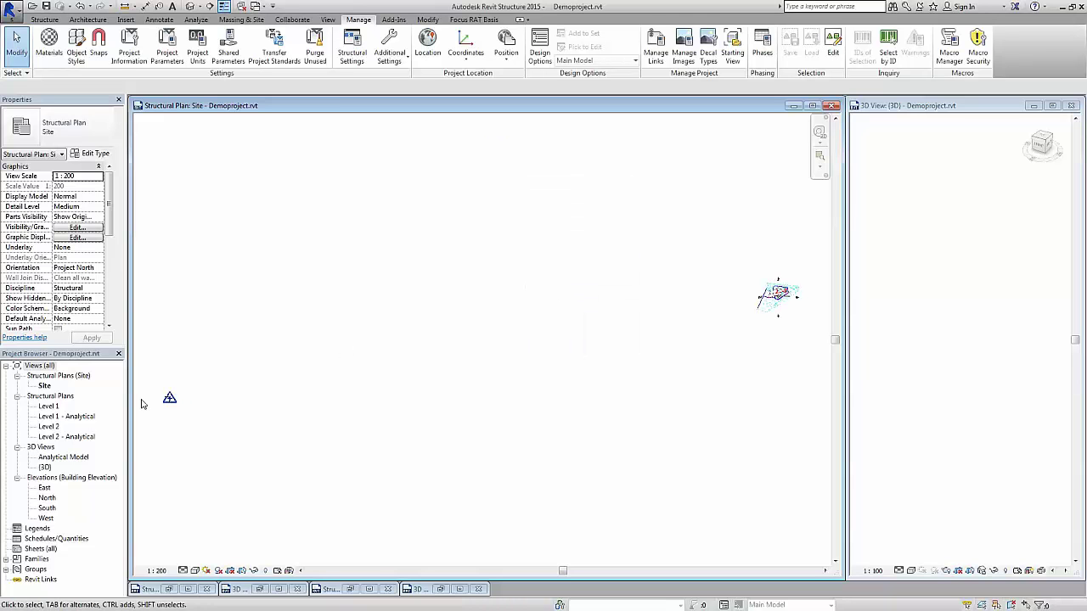
scroll(161, 402, "up", 1)
scroll(196, 400, "up", 2)
scroll(280, 396, "up", 2)
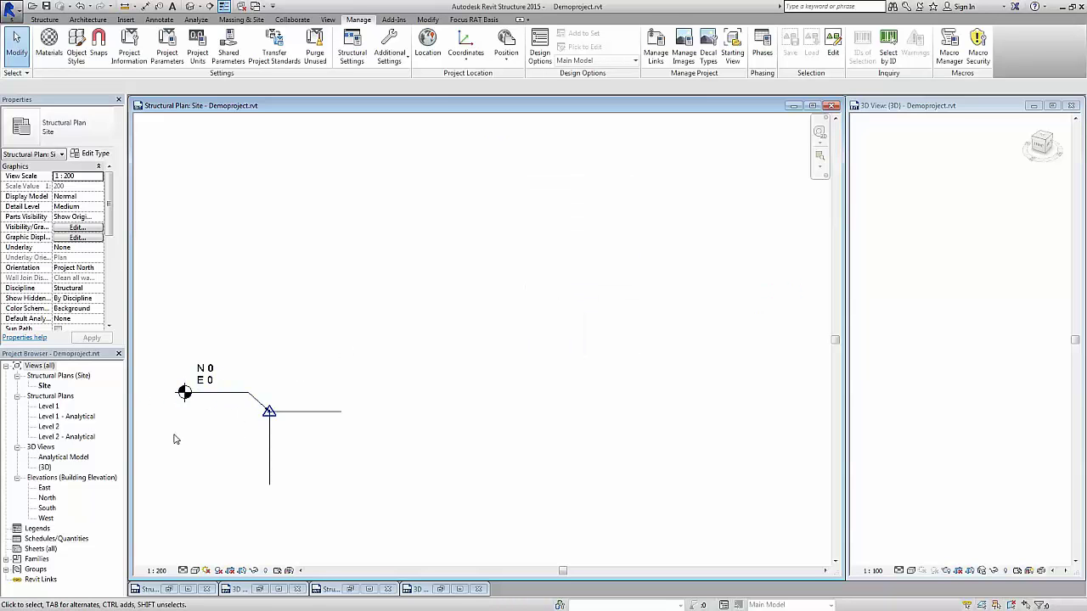
scroll(166, 448, "down", 1)
scroll(167, 443, "down", 2)
scroll(166, 440, "down", 1)
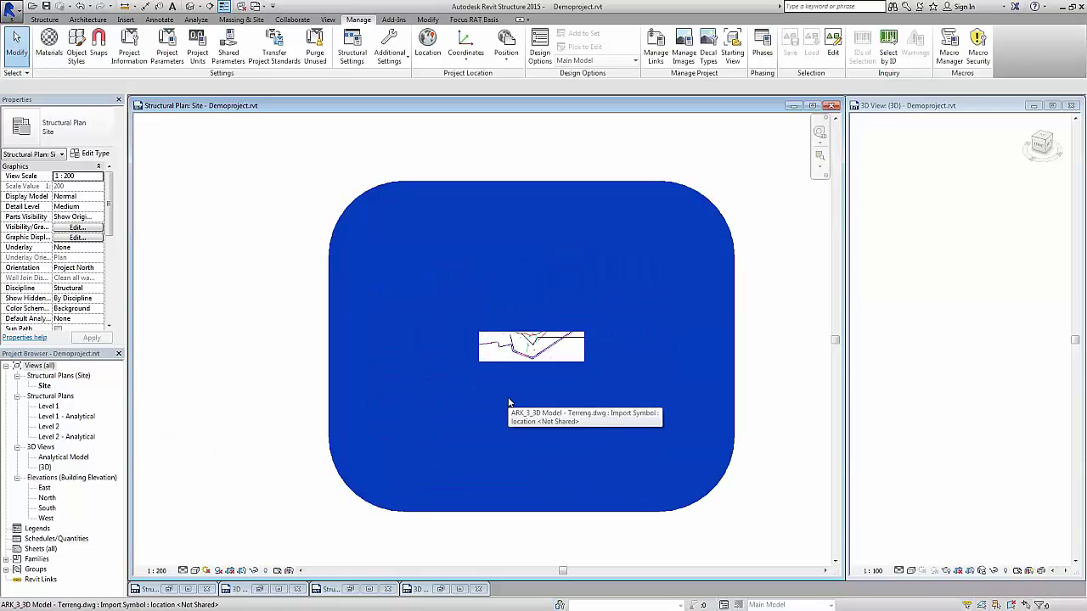
right_click(913, 249)
left_click(947, 384)
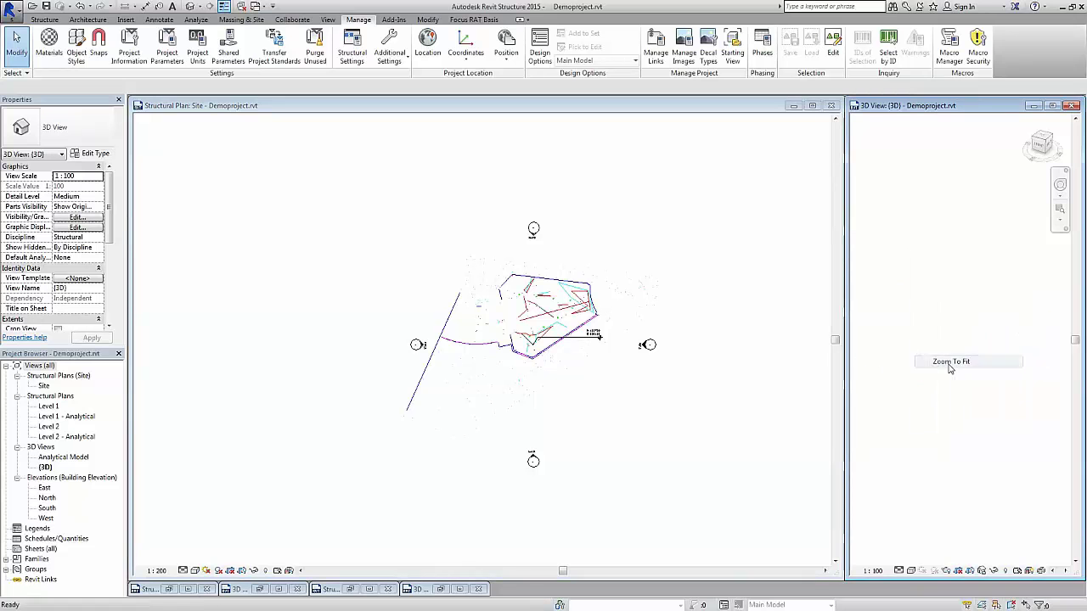
left_click(601, 400)
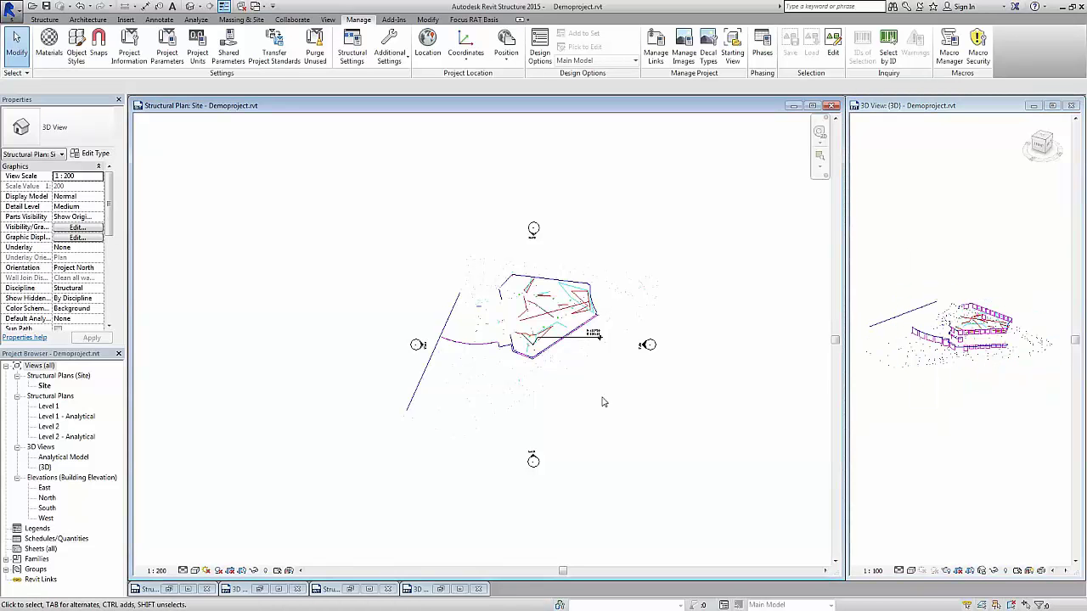
Link B9_1.rcs from Prosjekt\underlag as a point cloud positioned Auto - By Shared Coordinates.
left_click(127, 21)
left_click(167, 47)
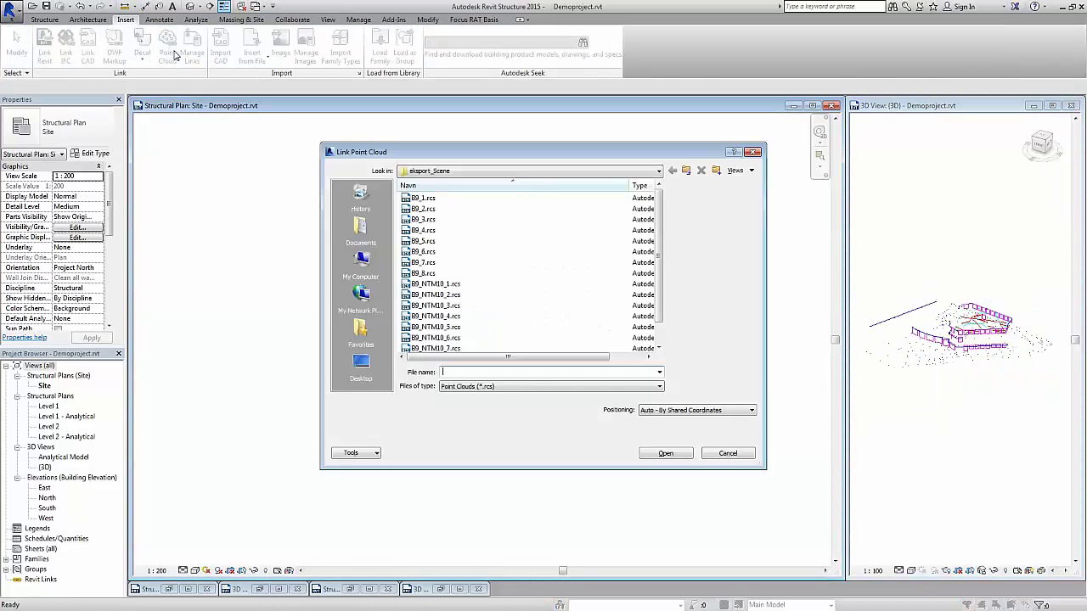
left_click(367, 377)
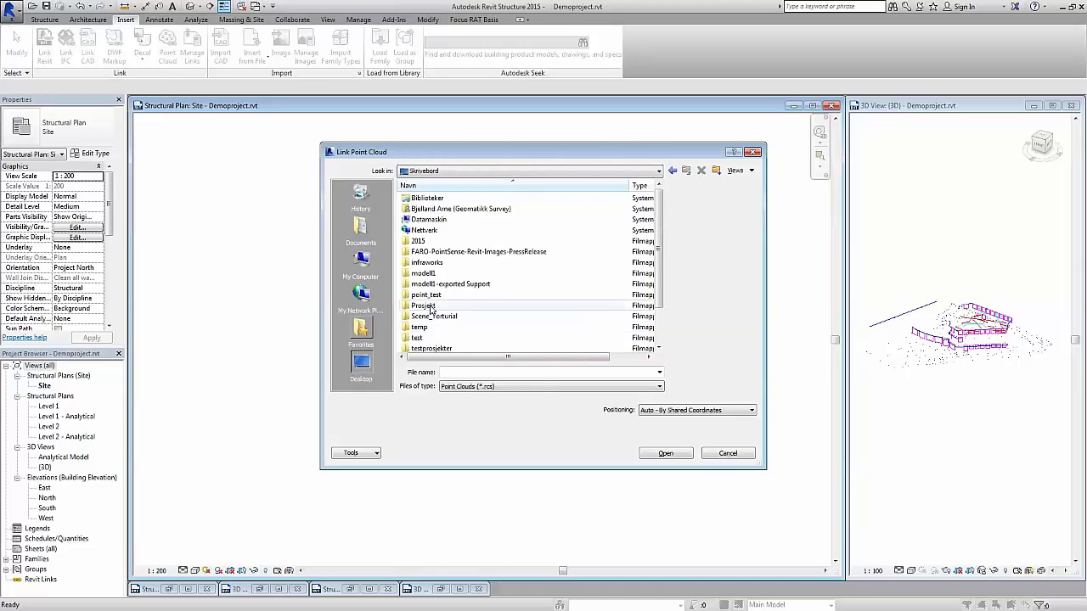
double_click(433, 310)
double_click(424, 198)
left_click(422, 198)
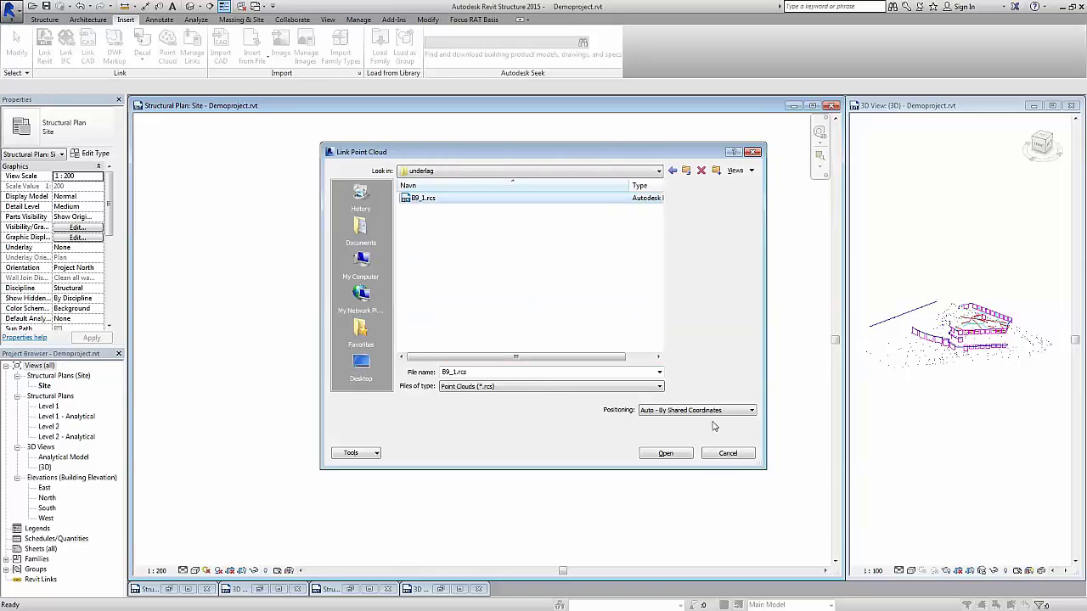
left_click(717, 411)
left_click(684, 429)
left_click(671, 453)
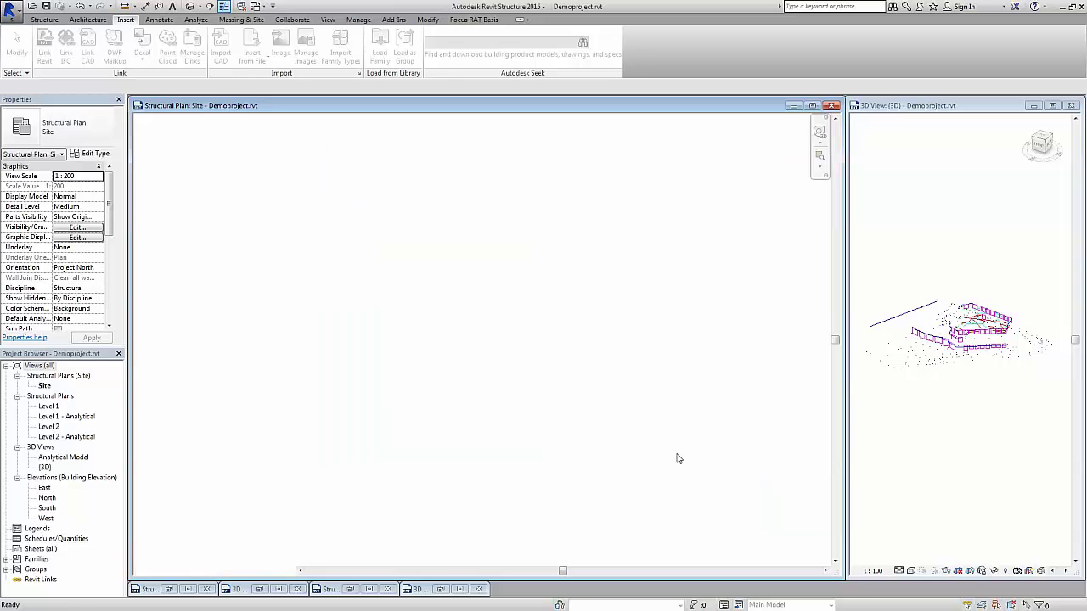
left_click(942, 405)
Make the 3D view active and maximise it to fill the workspace.
scroll(943, 353, "up", 1)
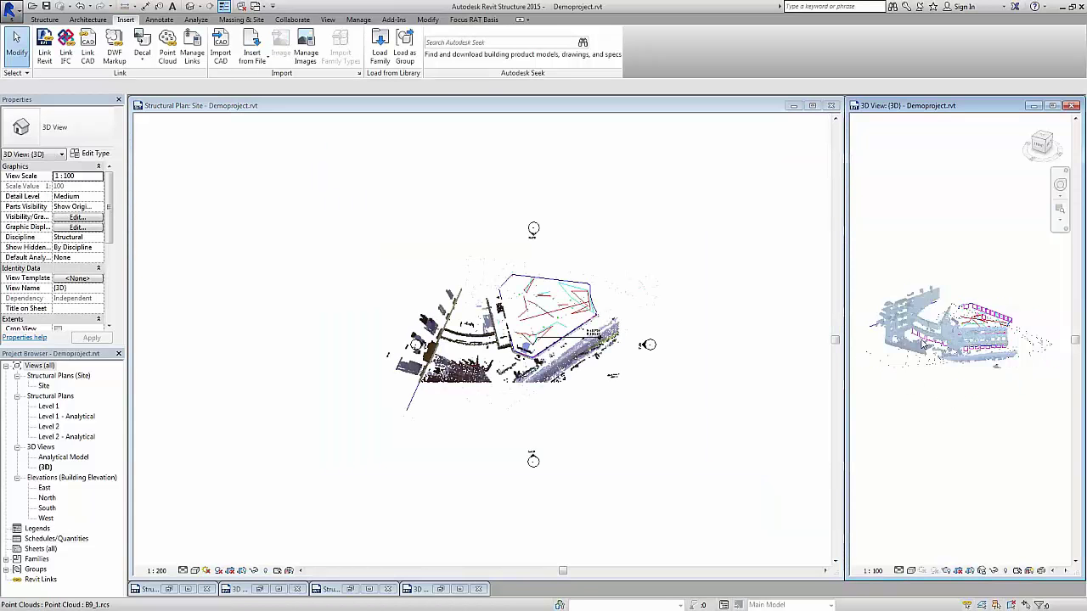
scroll(981, 324, "up", 2)
scroll(522, 344, "up", 3)
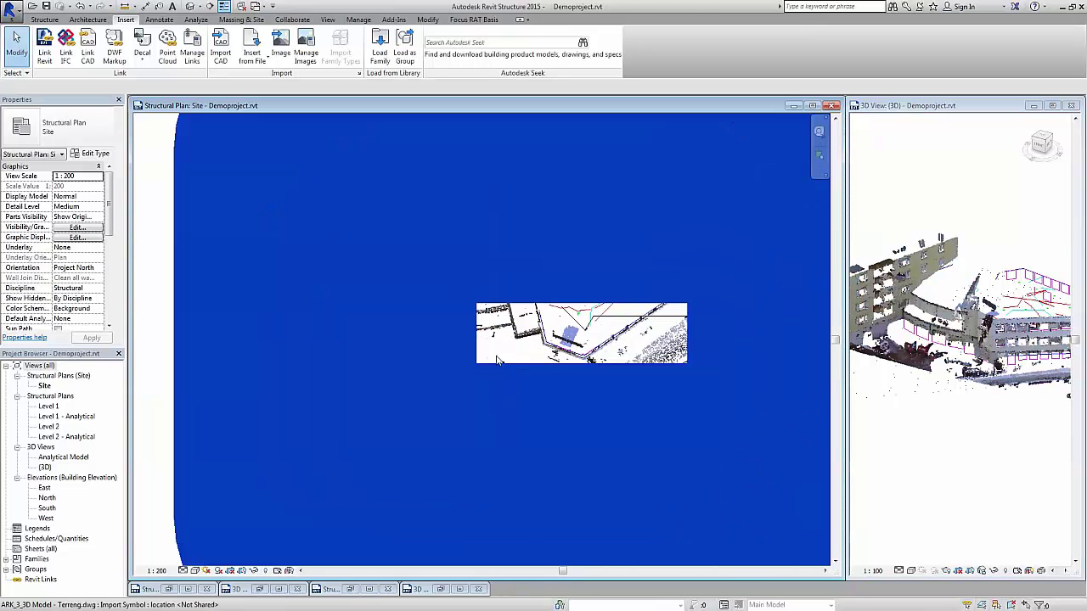
scroll(526, 343, "up", 1)
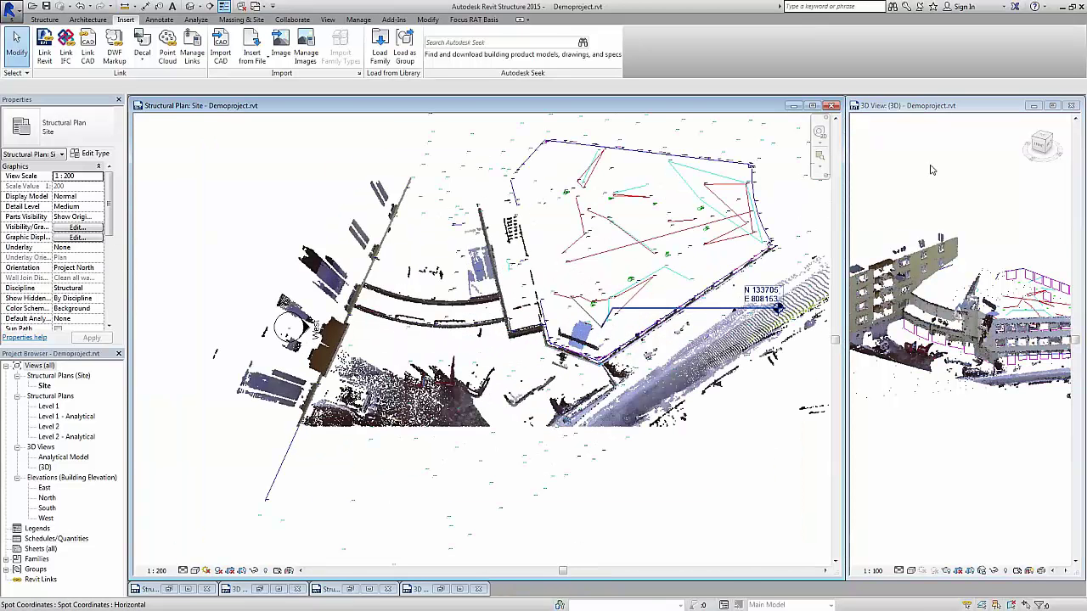
left_click(931, 170)
left_click(1052, 105)
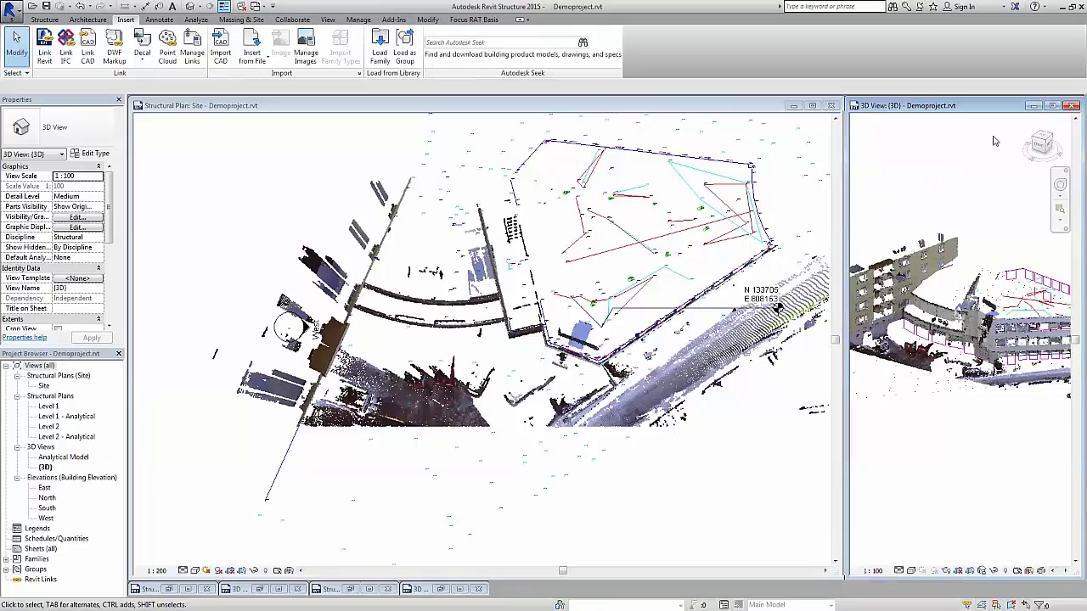
Orbit around the linked point cloud, then restore and close the 3D view.
scroll(629, 356, "up", 4)
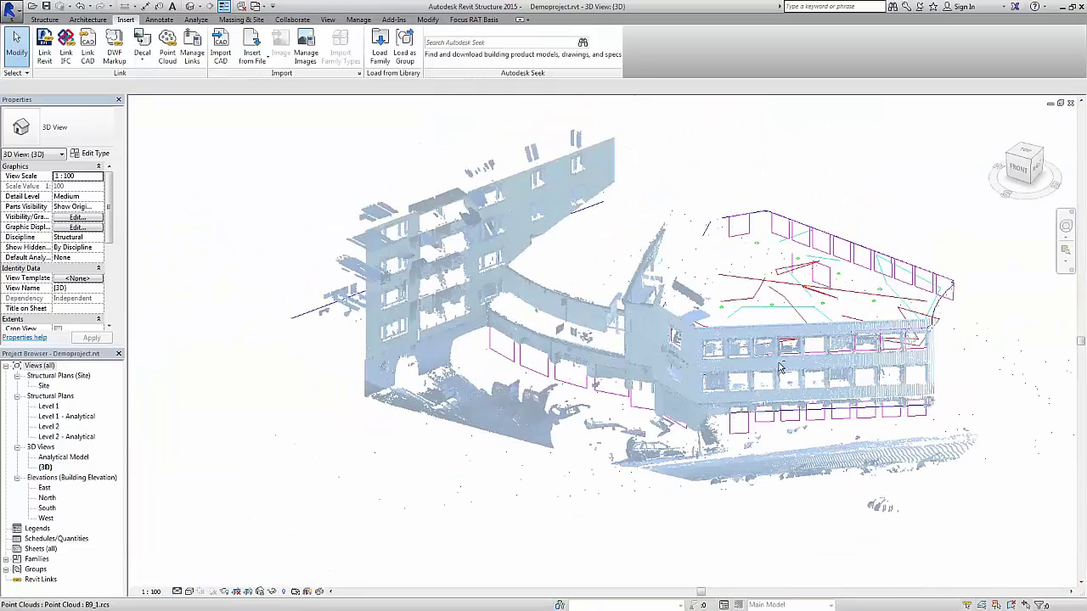
mouse_move(620, 353)
middle_mouse_down("shift")
mouse_move(630, 355)
mouse_move(382, 308)
mouse_move(501, 320)
middle_mouse_up("shift")
middle_click_drag(586, 321, 705, 325, "shift")
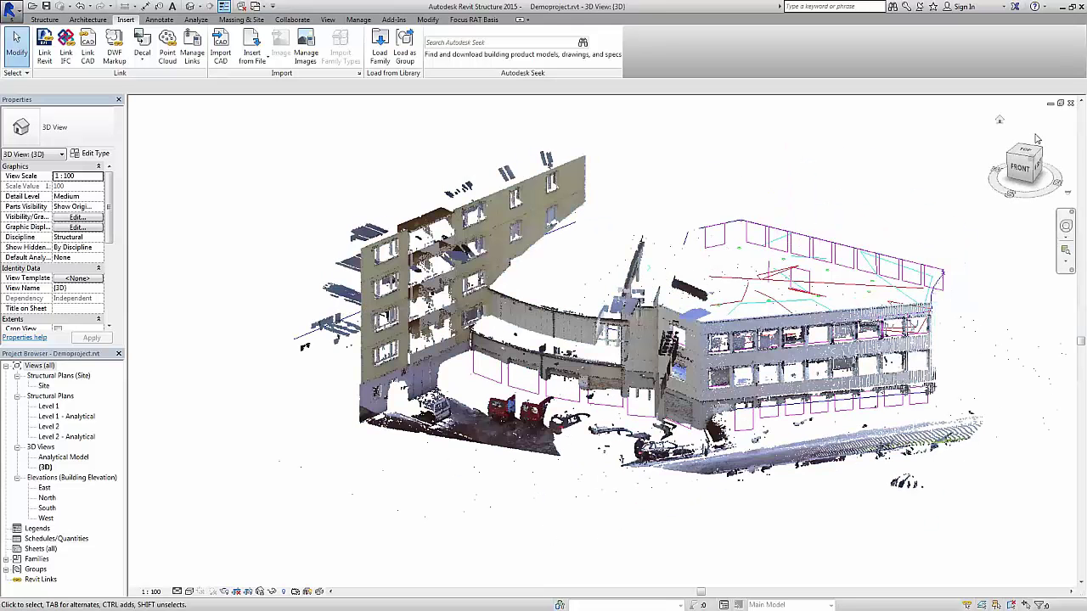
left_click(1060, 103)
left_click(1072, 106)
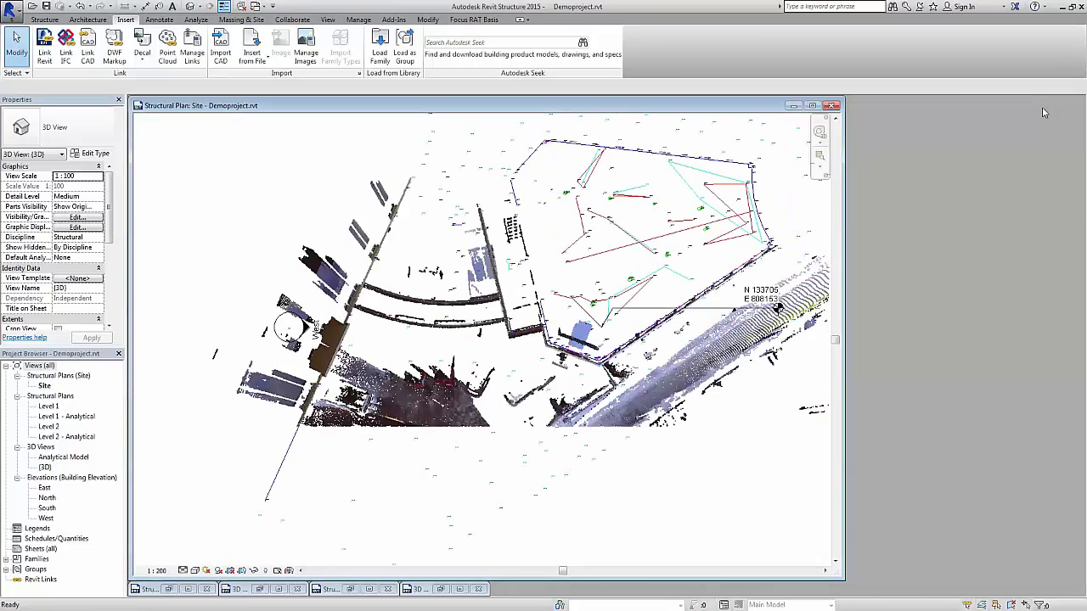